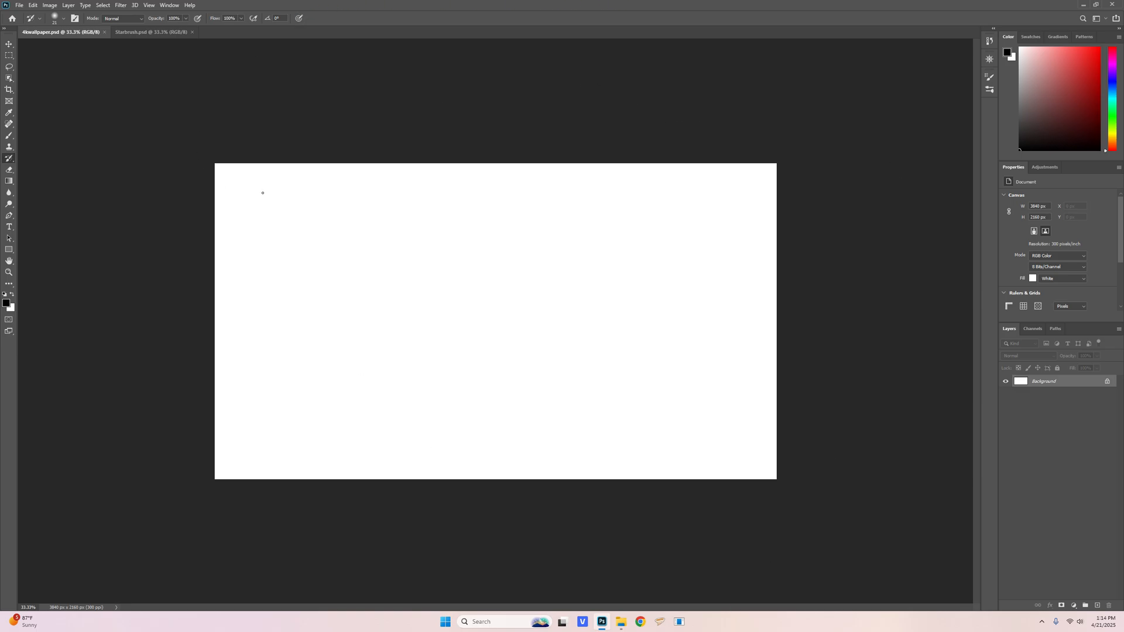
left_click(20, 5)
left_click(26, 18)
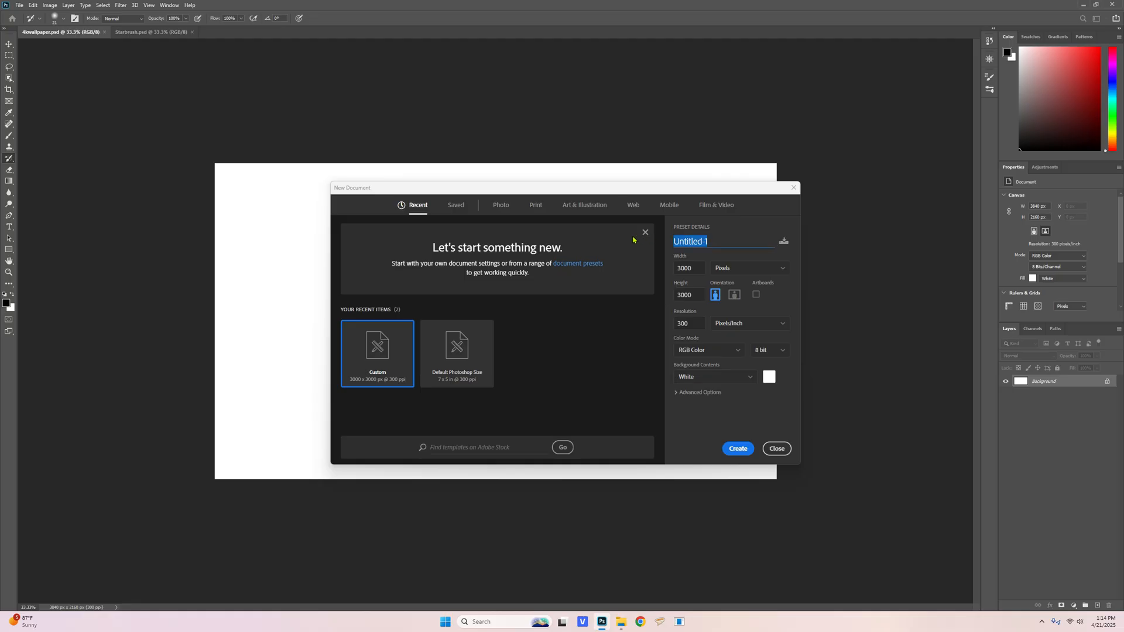
type("4kwallpaper")
key("Tab")
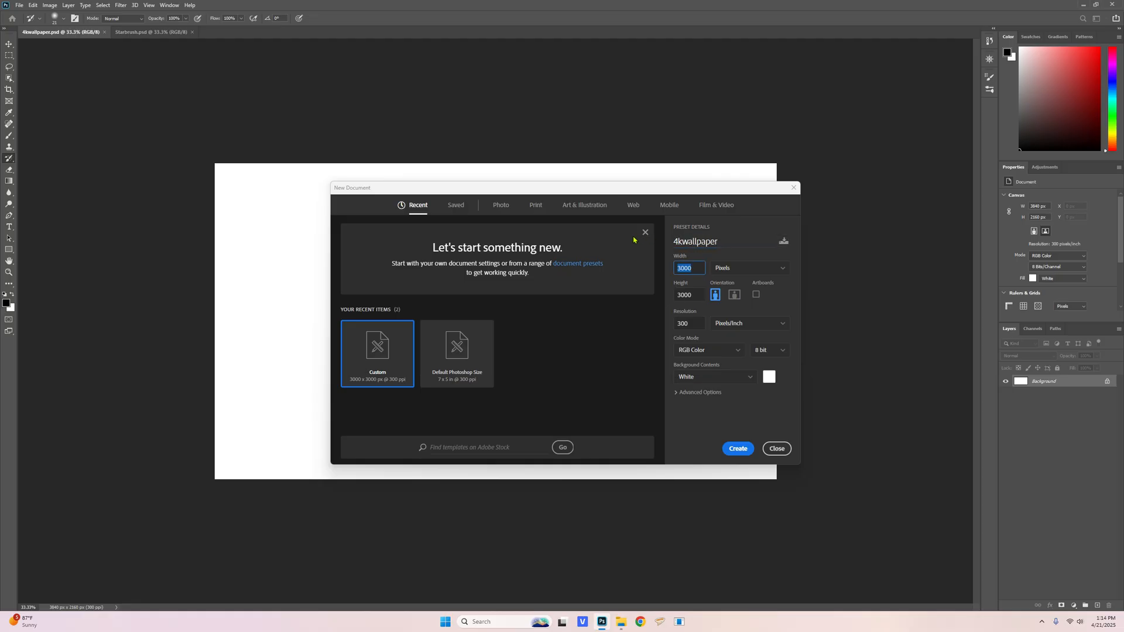
type("3480")
key("Tab")
type("2160")
key("Tab")
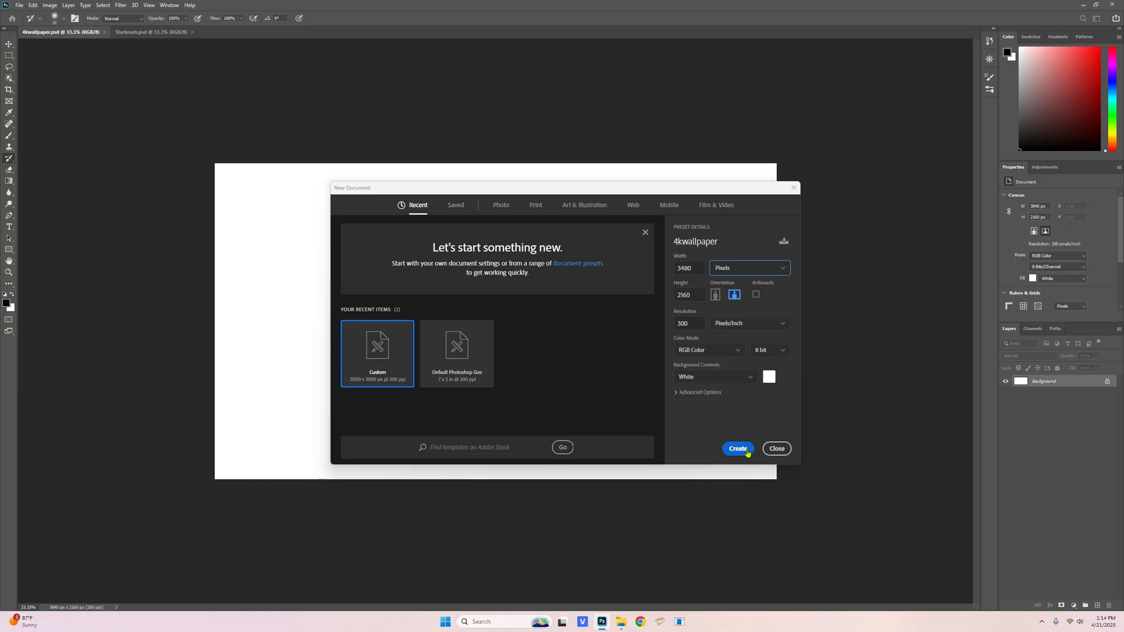
left_click(779, 450)
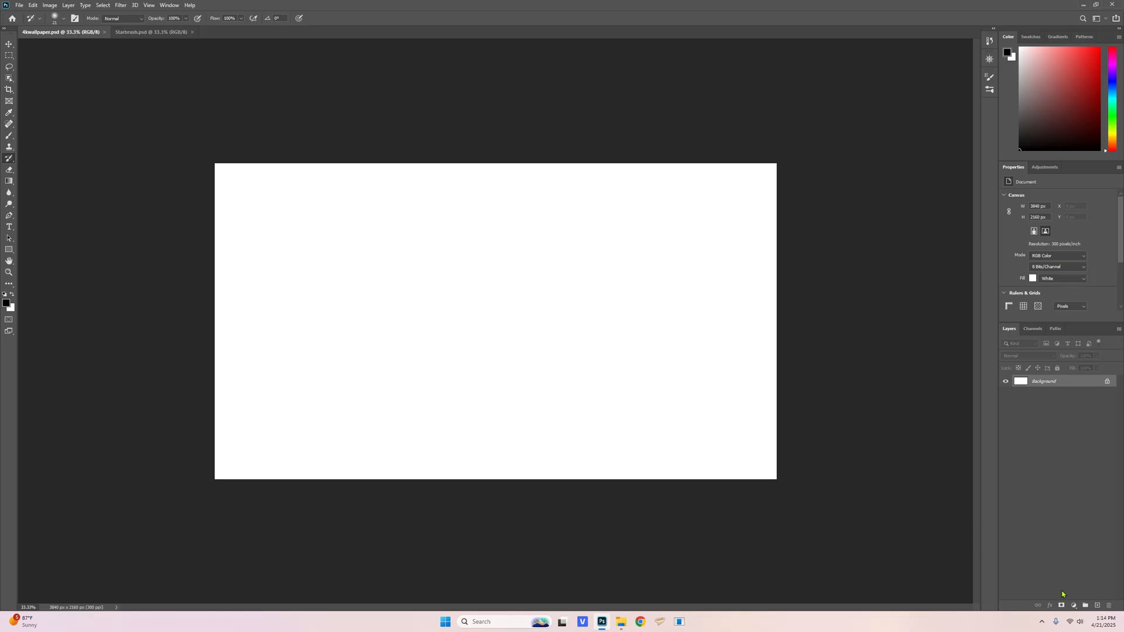
Add a new layer to the wallpaper document and set the Gradient tool's first colour stop to bright cyan.
left_click(1097, 606)
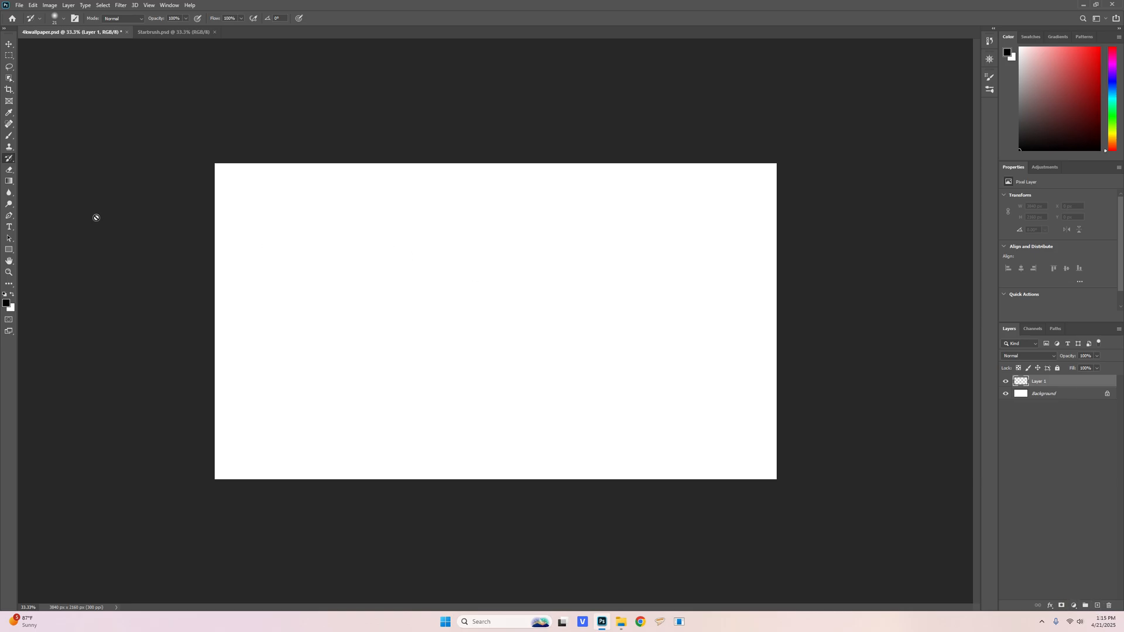
left_click(9, 180)
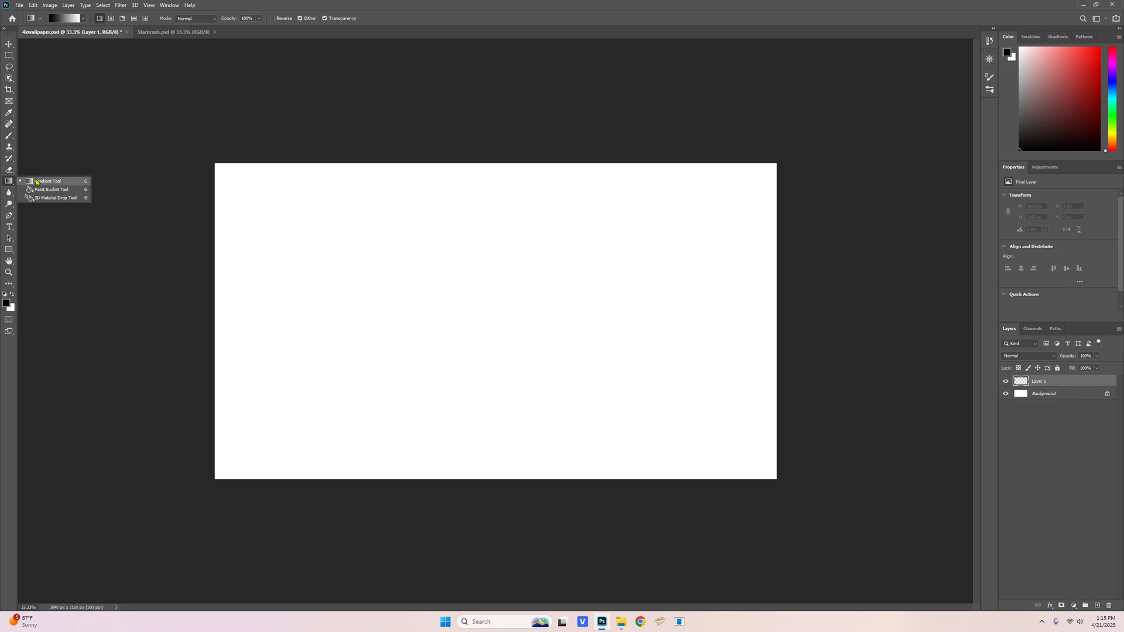
left_click(36, 181)
left_click(64, 18)
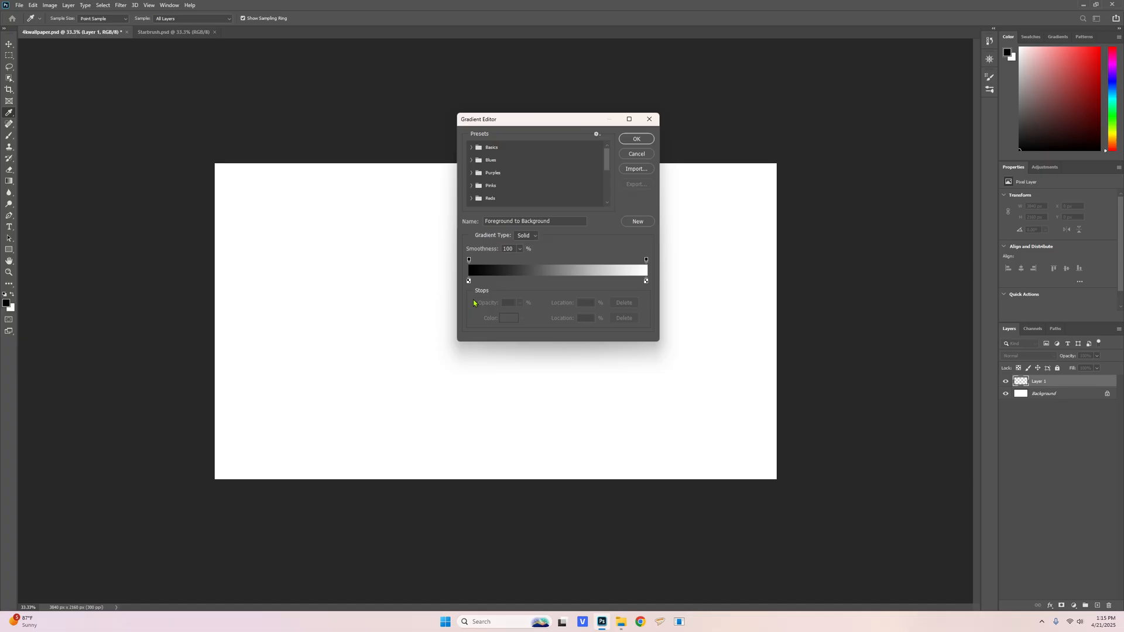
left_click(468, 281)
left_click(502, 318)
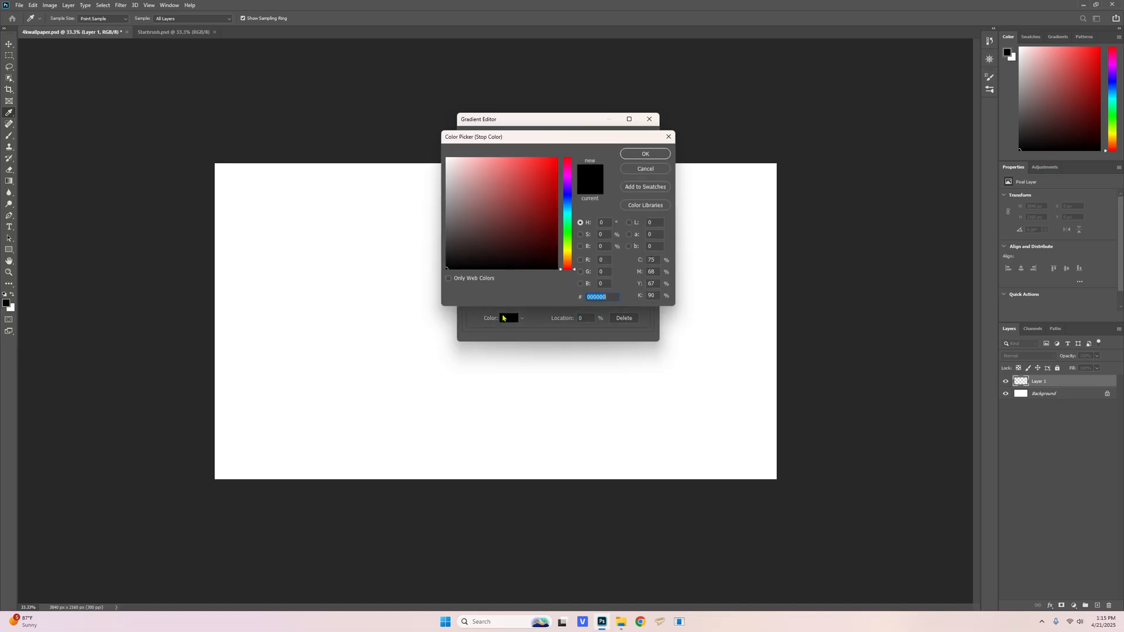
left_click(567, 206)
left_click_drag(566, 213, 557, 158)
left_click(569, 212)
left_click(645, 153)
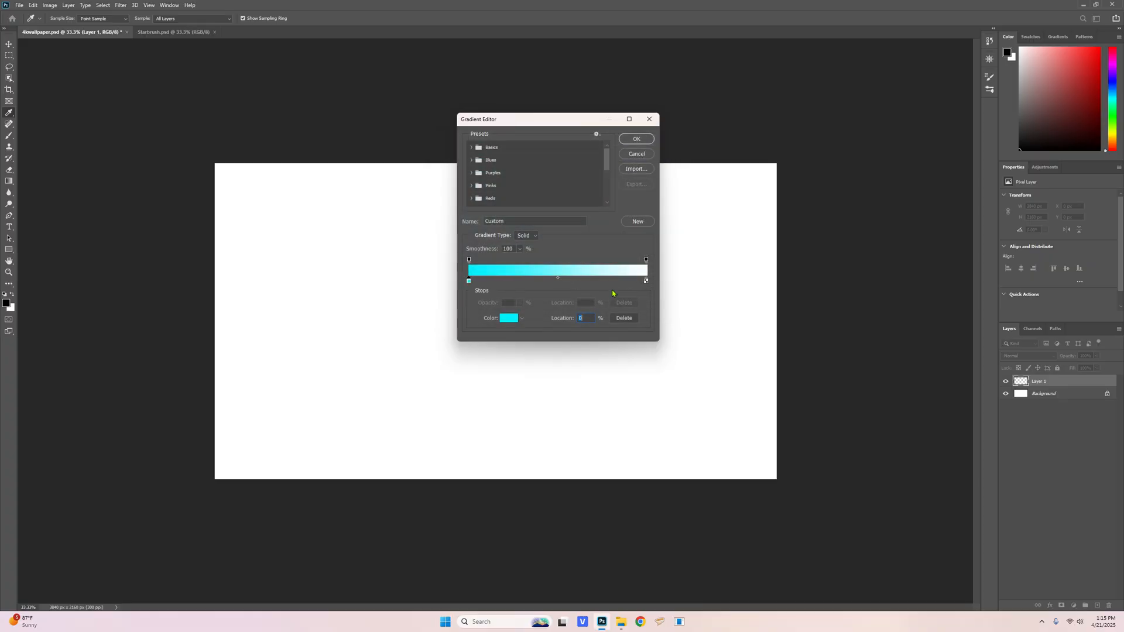
Set the gradient's end colour stop to black (000000) and accept the cyan-to-black gradient.
double_click(647, 282)
left_click_drag(530, 237, 559, 271)
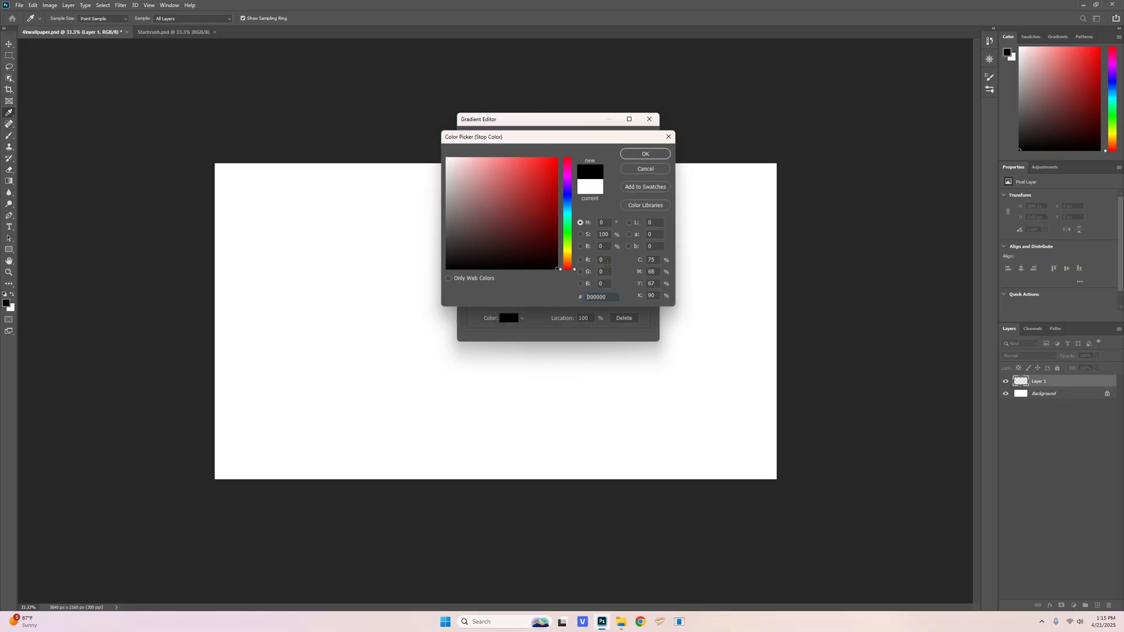
left_click(644, 154)
left_click(630, 140)
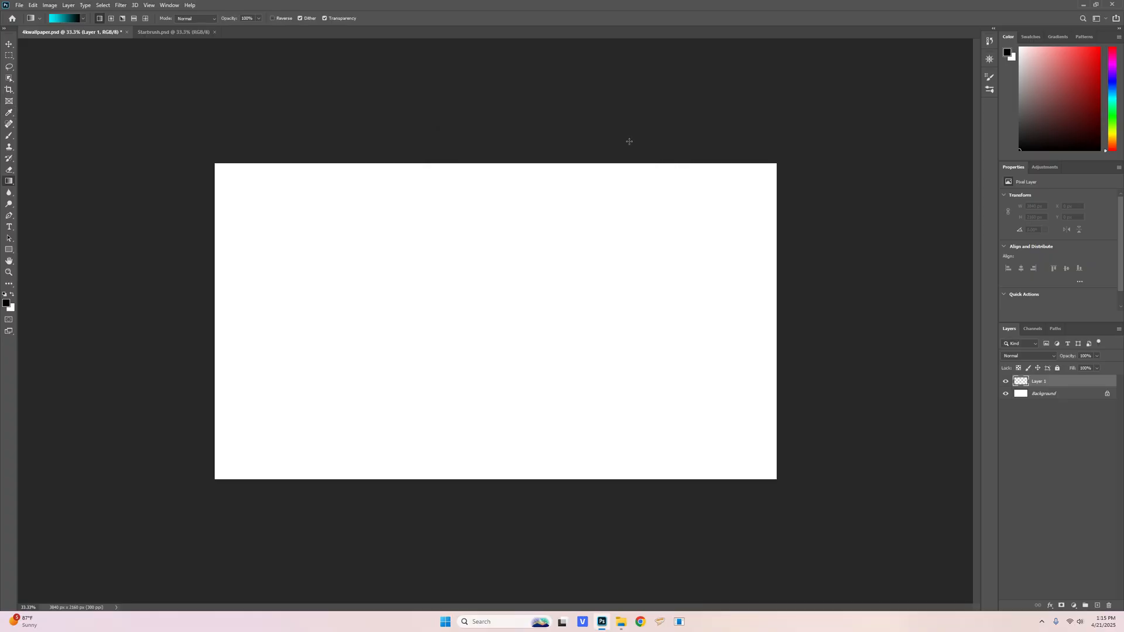
Fill the new layer with a reflected gradient running vertically from near the canvas centre to just below its lower edge, and save the document.
left_click(134, 18)
left_click_drag(490, 306, 490, 508)
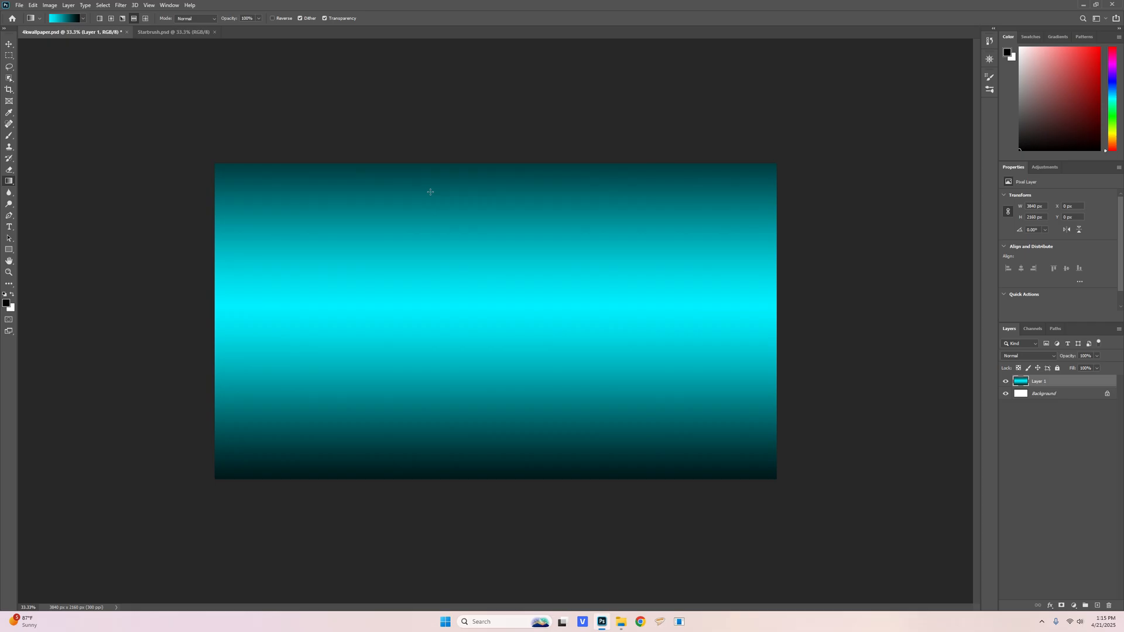
key("ctrl+s")
left_click(659, 182)
left_click(20, 6)
left_click(26, 16)
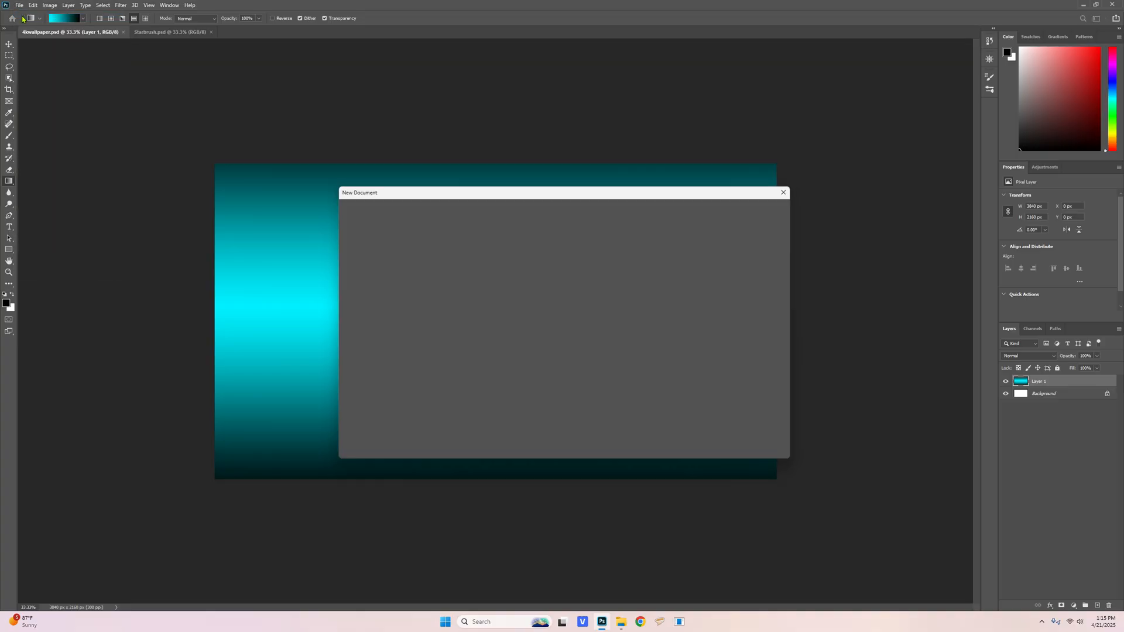
type("S")
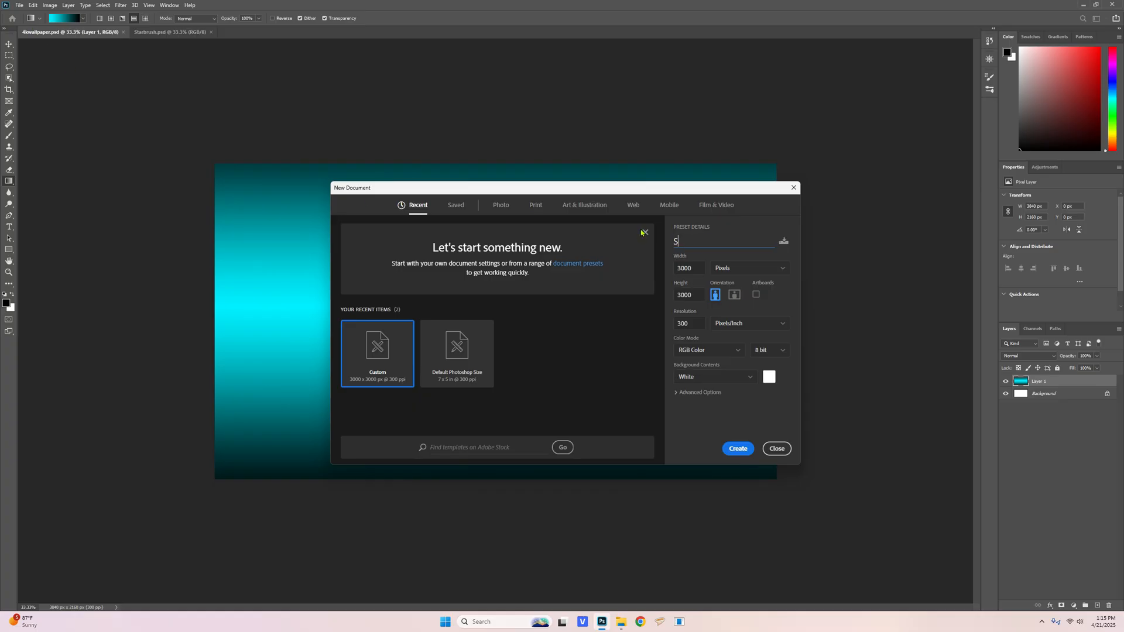
type("tarbrush")
key("Tab")
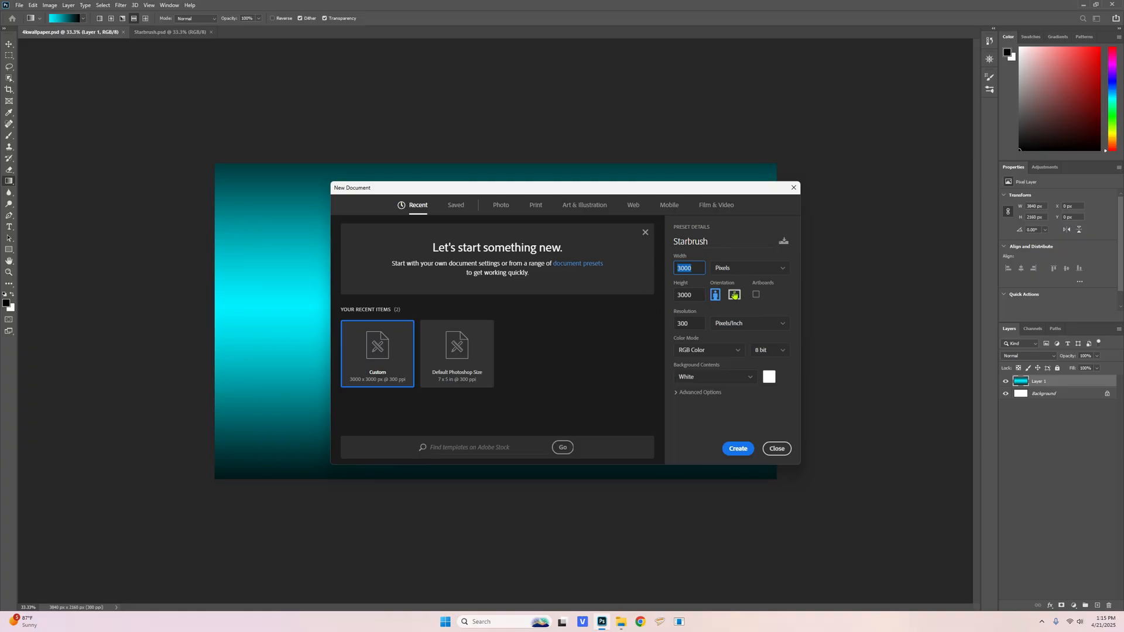
left_click(773, 454)
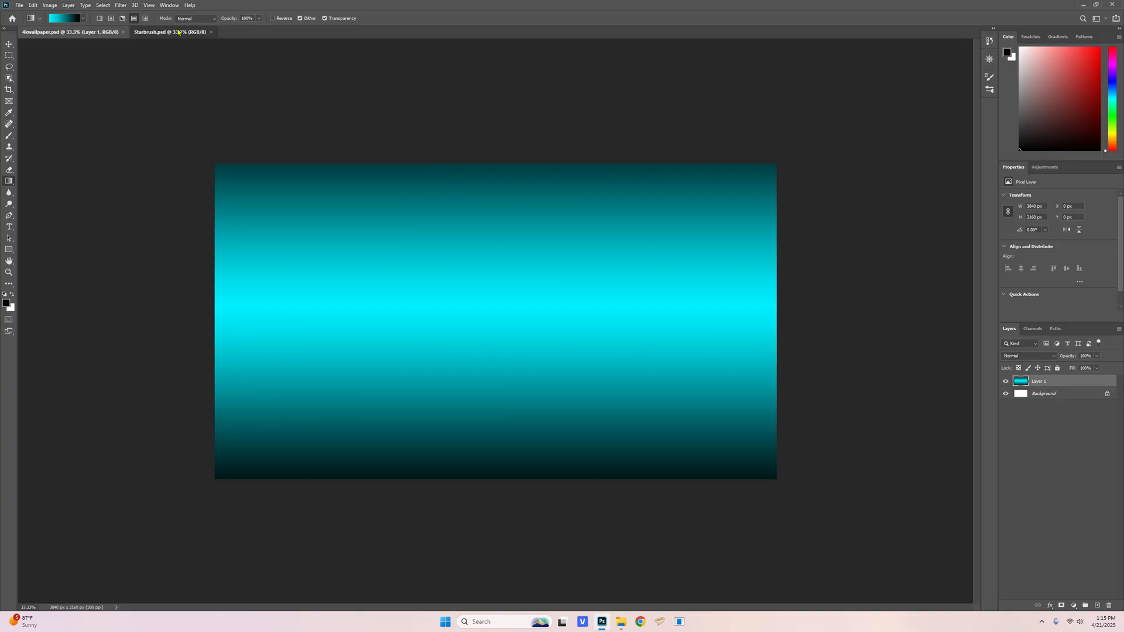
In Starbrush.psd, add a new layer and set the Polygon tool to draw stars with 8 sides.
left_click(195, 32)
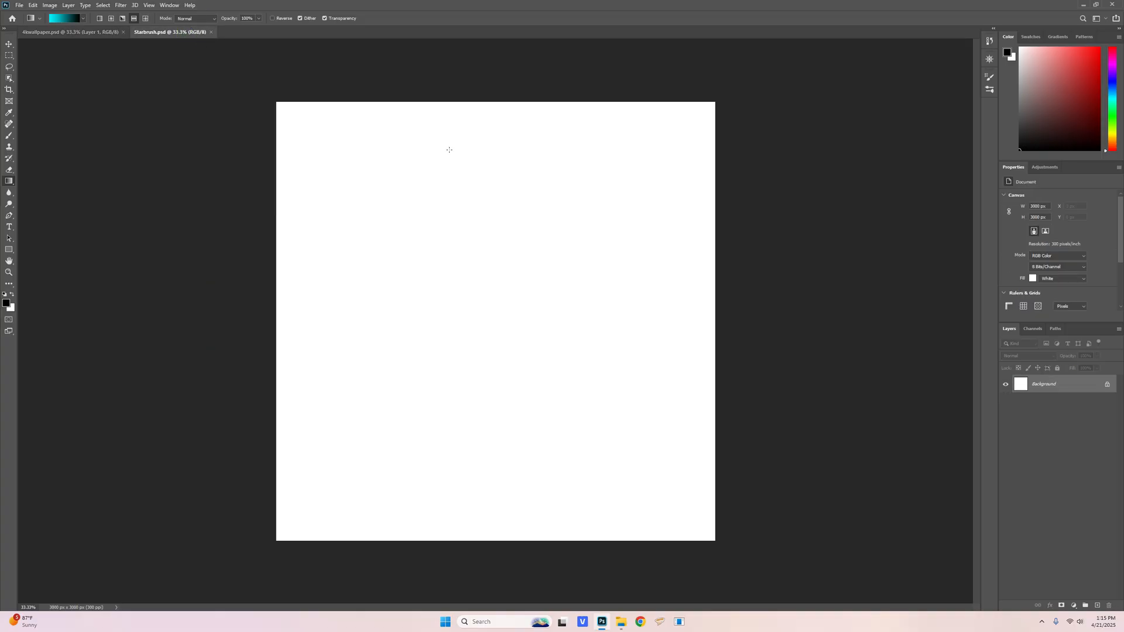
left_click(1097, 606)
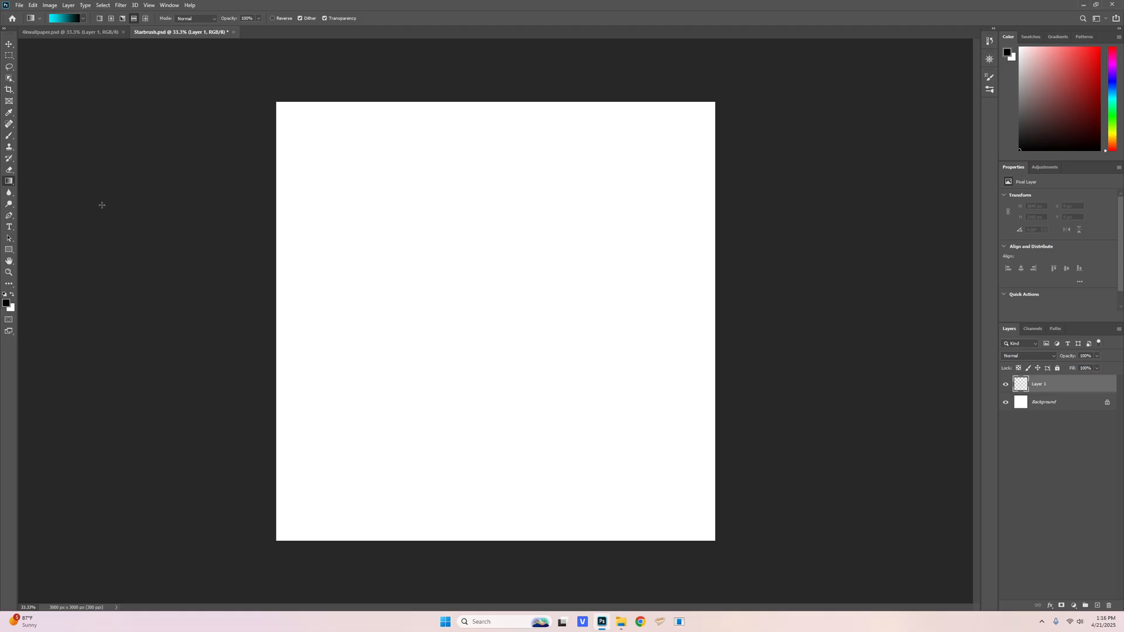
left_click(8, 250)
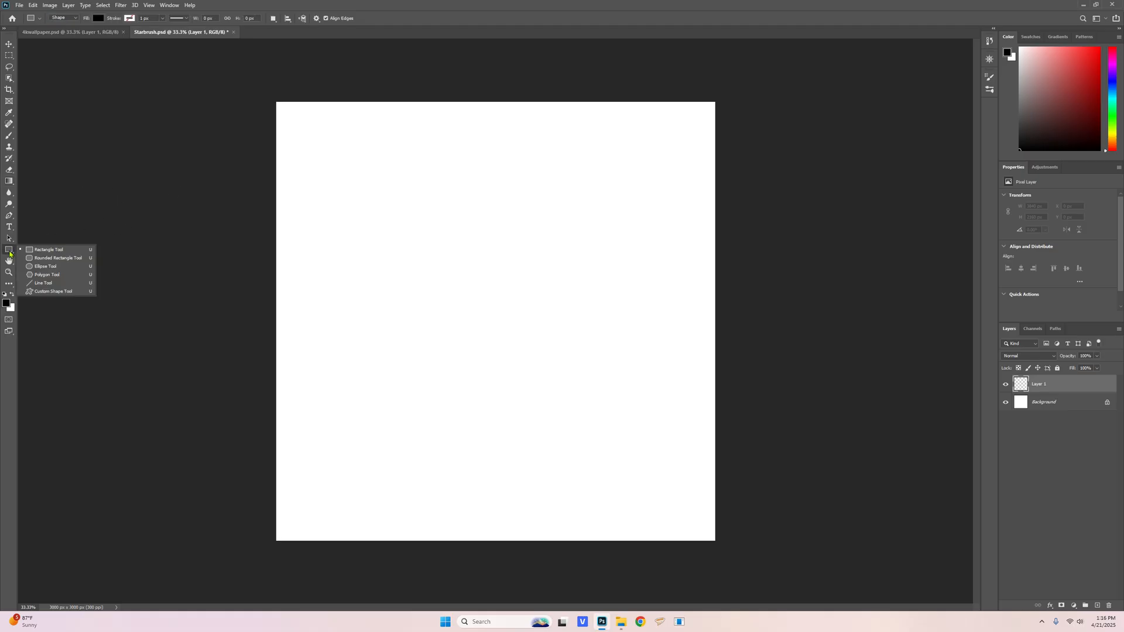
left_click(45, 275)
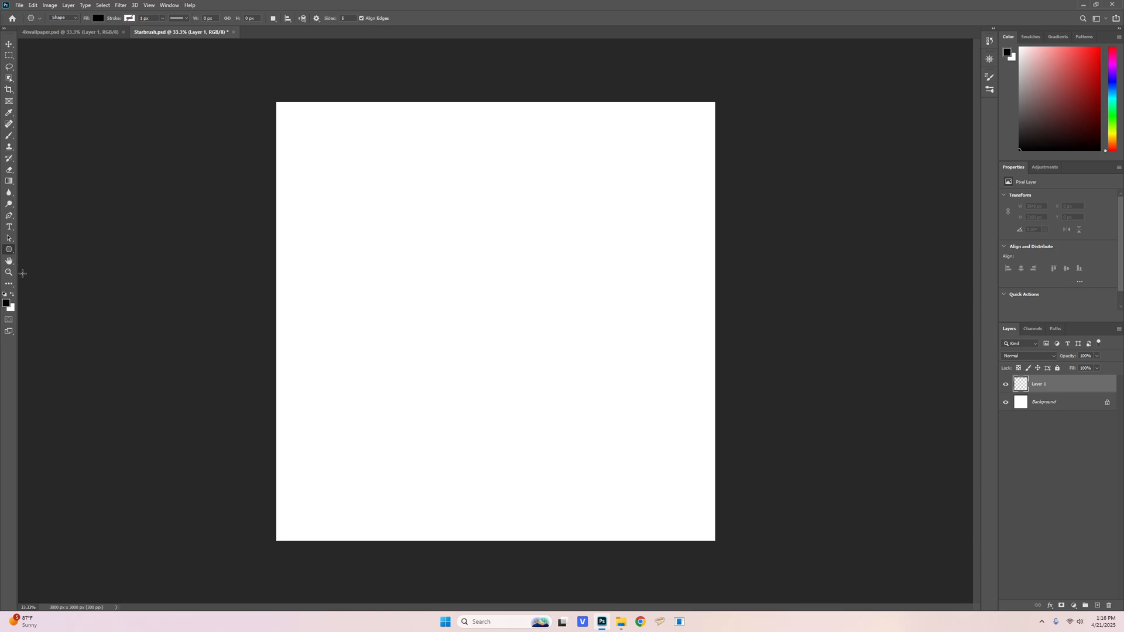
left_click(316, 19)
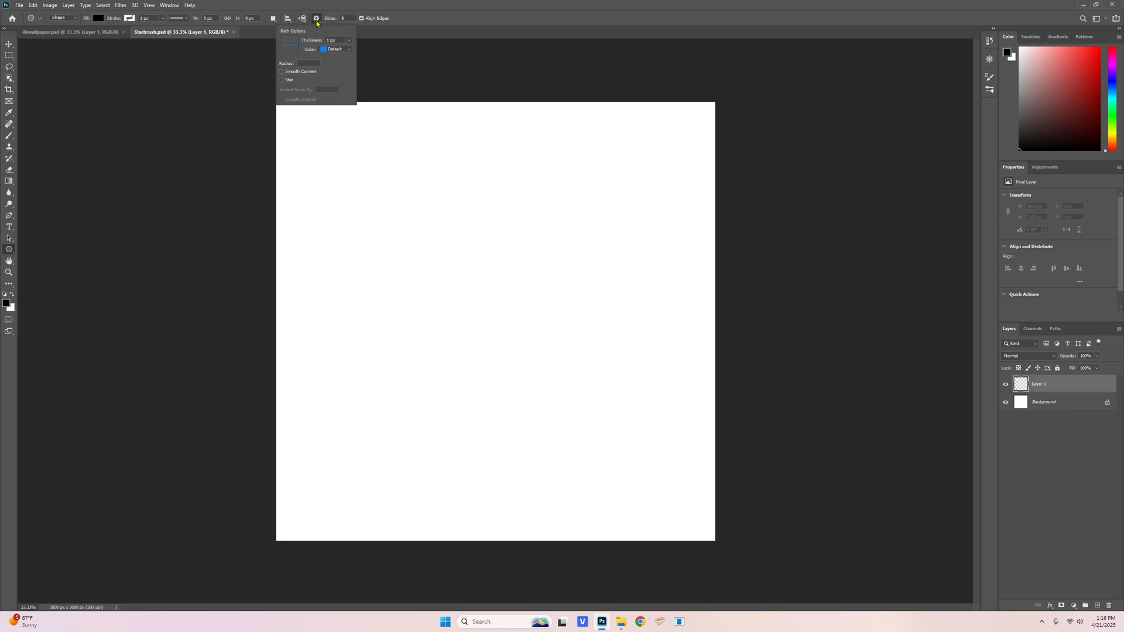
left_click(281, 79)
left_click(318, 20)
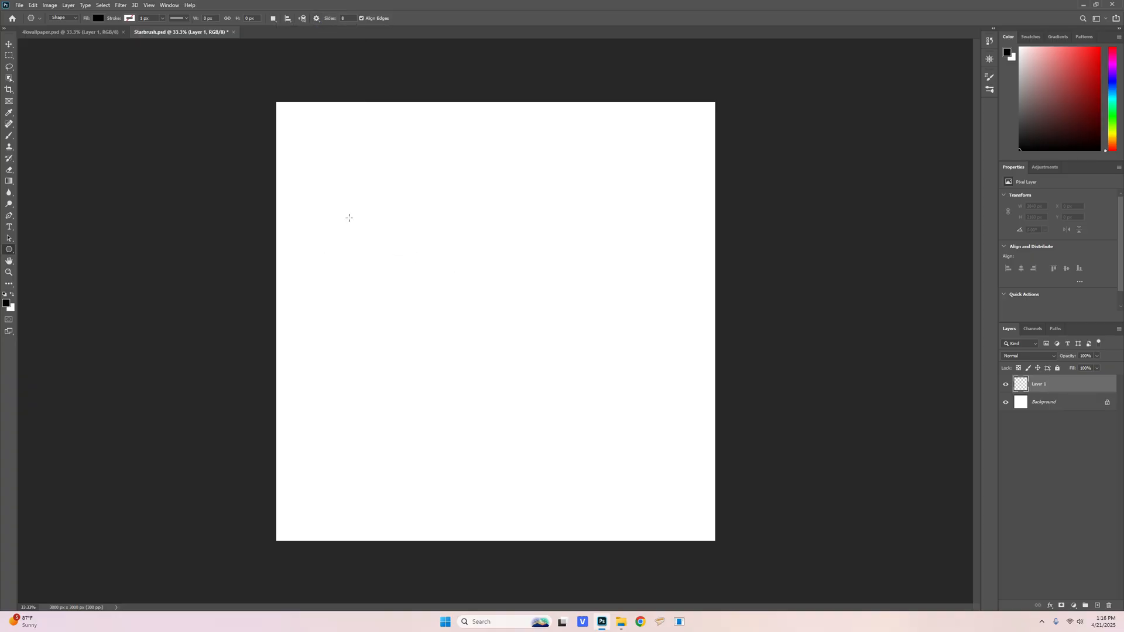
Scatter black eight-pointed stars of varied sizes and rotations across the white canvas, filling gaps between large stars with small ones.
left_click_drag(367, 200, 410, 250)
left_click_drag(599, 191, 655, 200)
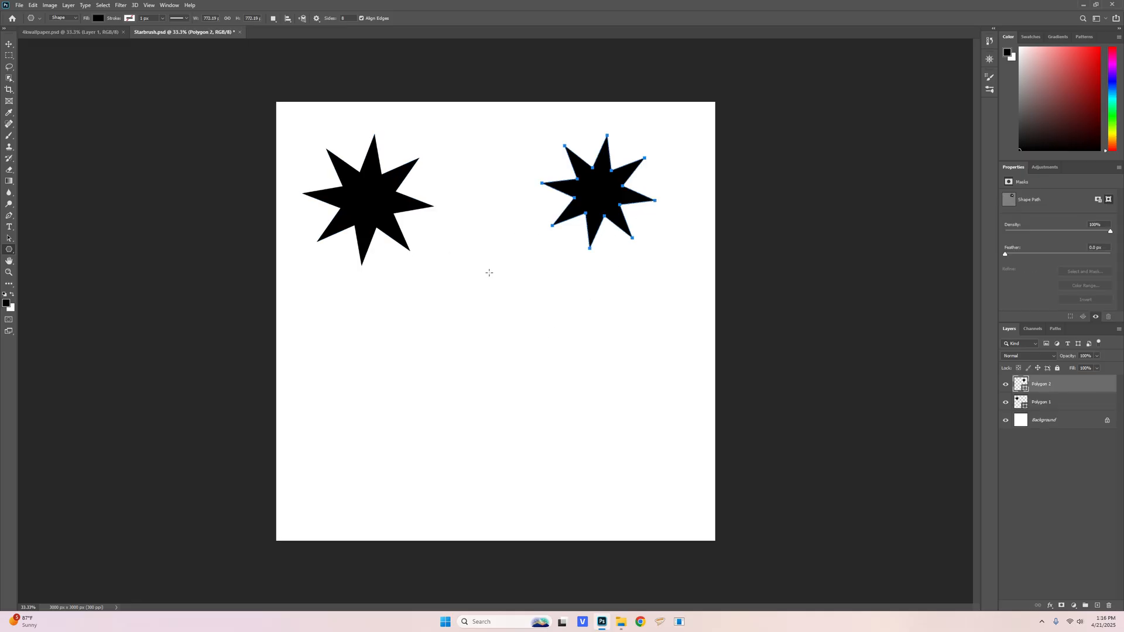
left_click_drag(469, 158, 483, 211)
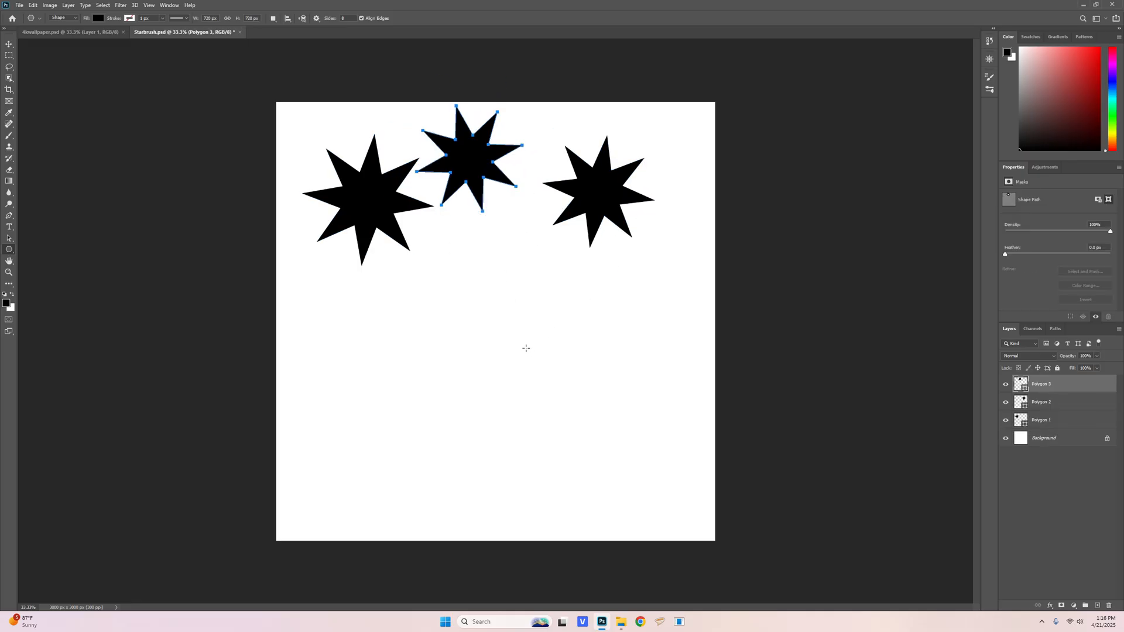
left_click_drag(511, 265, 520, 256)
left_click_drag(522, 212, 530, 204)
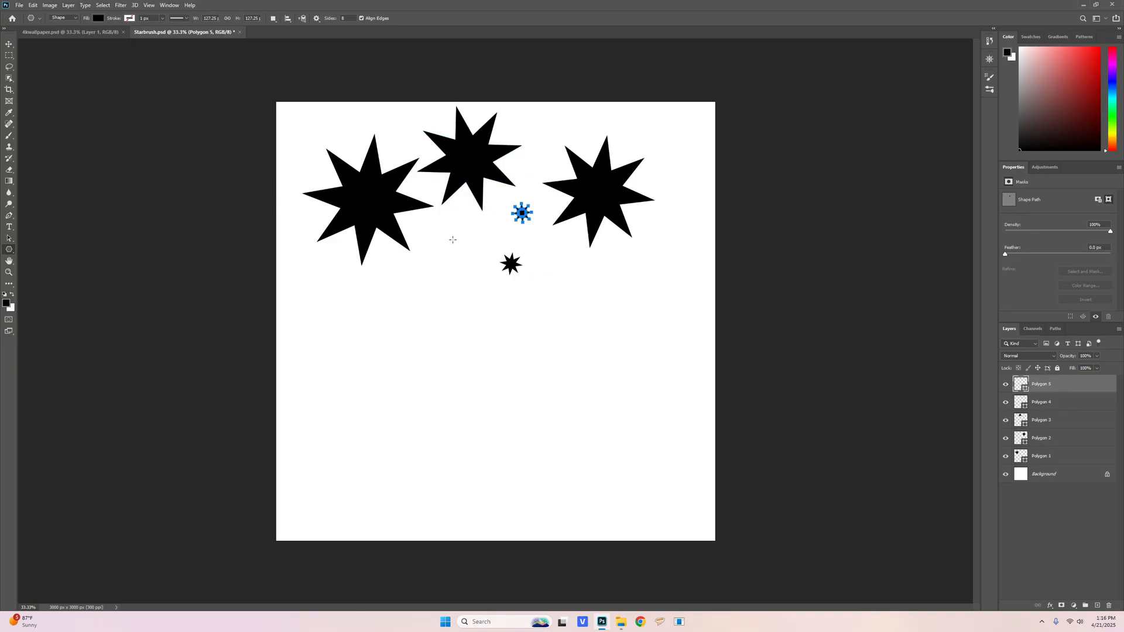
left_click_drag(444, 245, 454, 233)
left_click_drag(329, 320, 370, 316)
left_click_drag(621, 472, 652, 508)
left_click_drag(579, 314, 603, 325)
left_click_drag(443, 314, 468, 339)
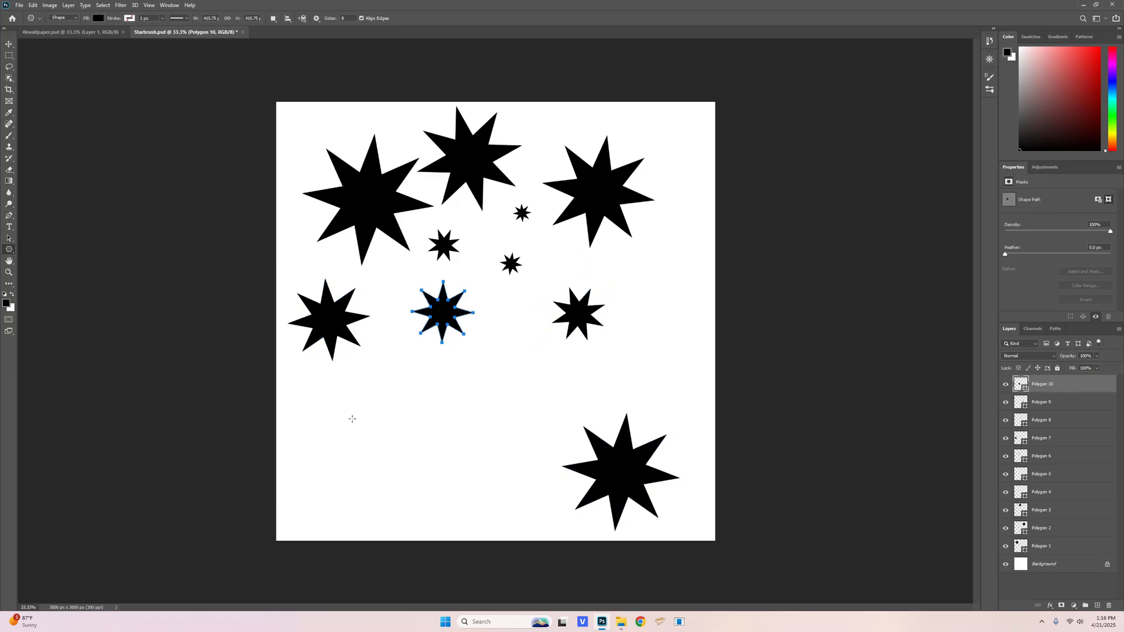
left_click_drag(351, 419, 404, 468)
left_click_drag(497, 449, 467, 401)
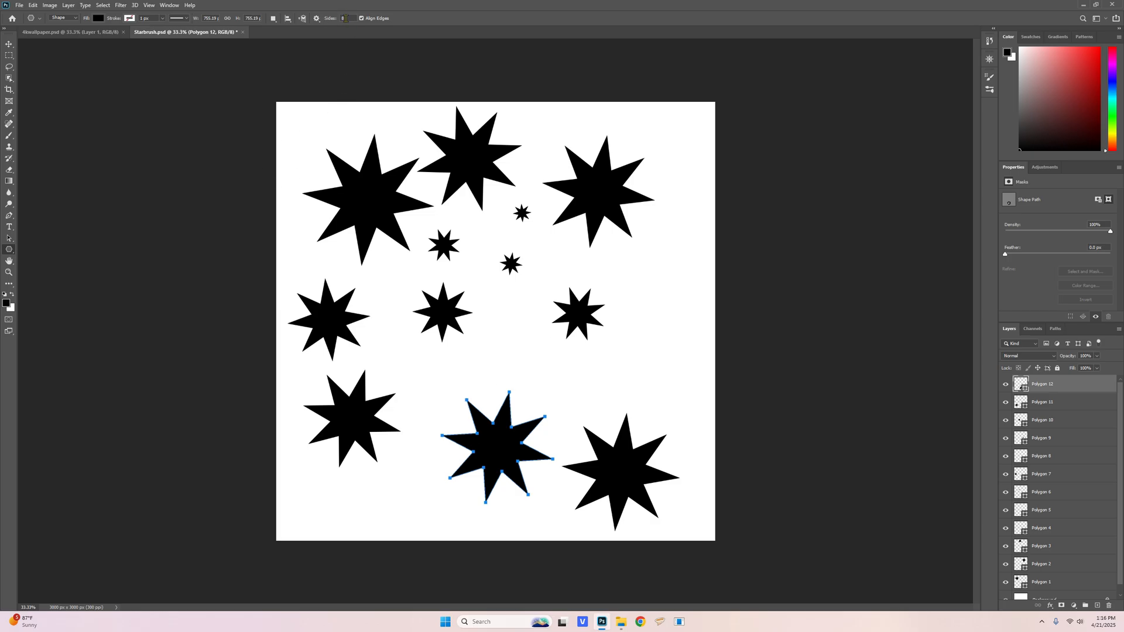
left_click_drag(505, 326, 531, 319)
left_click_drag(676, 138, 697, 138)
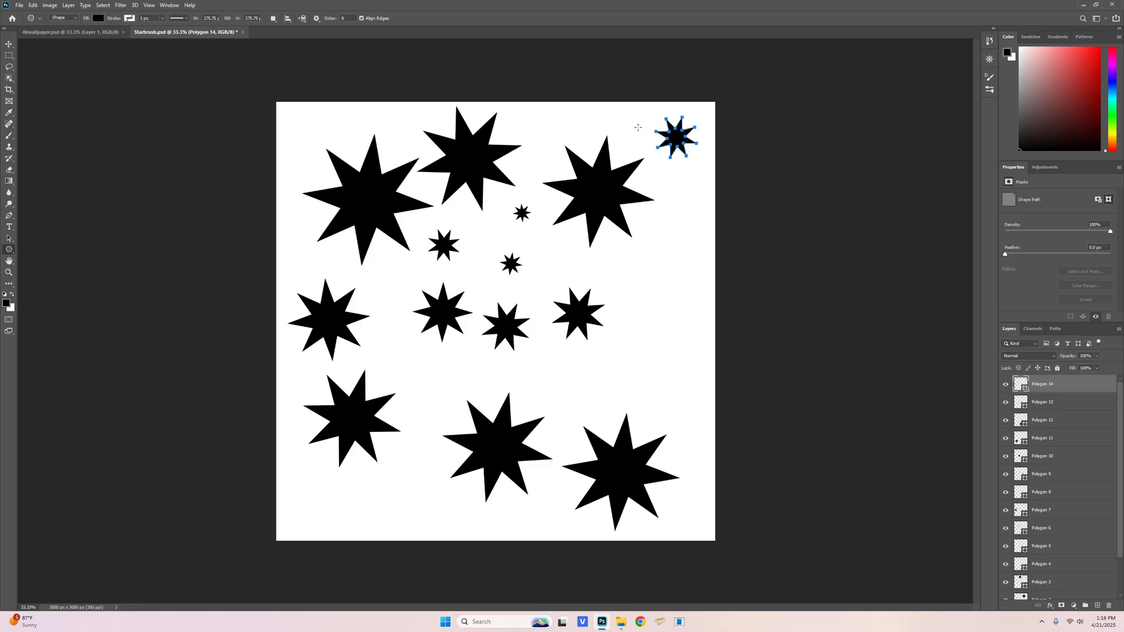
left_click_drag(618, 122, 631, 117)
left_click_drag(642, 319, 625, 294)
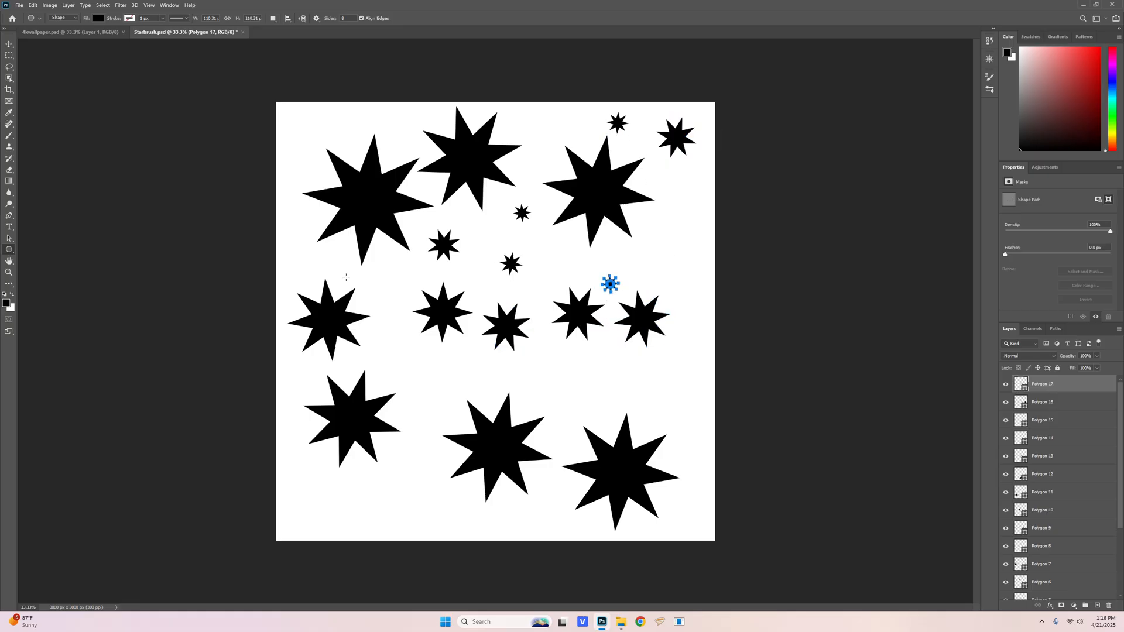
left_click_drag(381, 281, 390, 289)
left_click_drag(319, 127, 303, 172)
left_click_drag(319, 504, 346, 529)
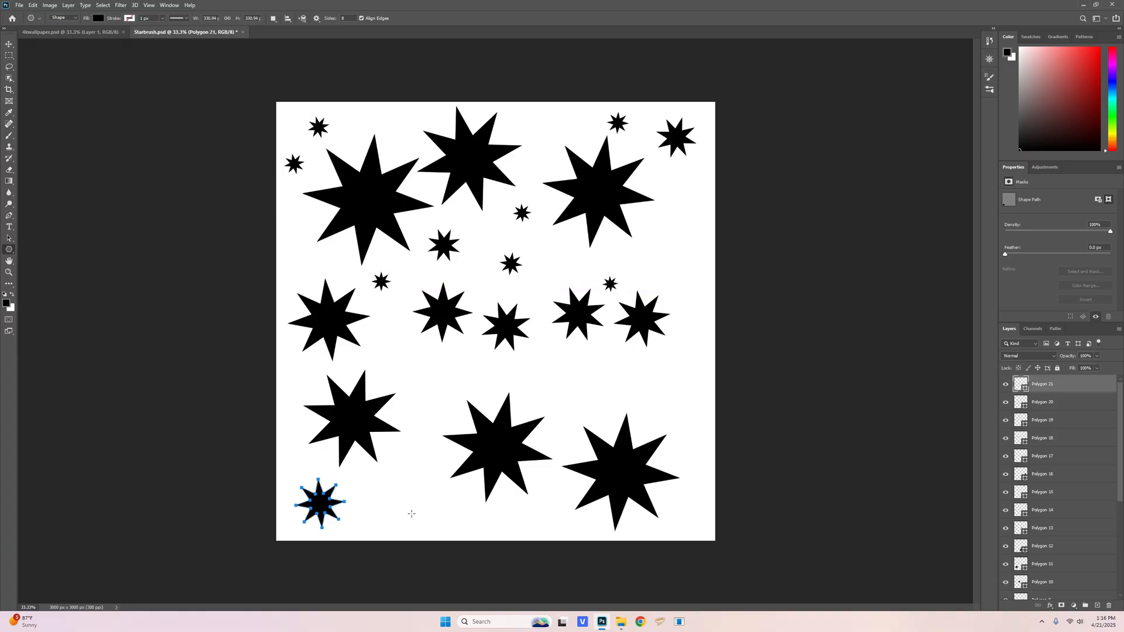
left_click_drag(409, 511, 425, 526)
left_click_drag(421, 407, 437, 424)
left_click_drag(586, 377, 552, 386)
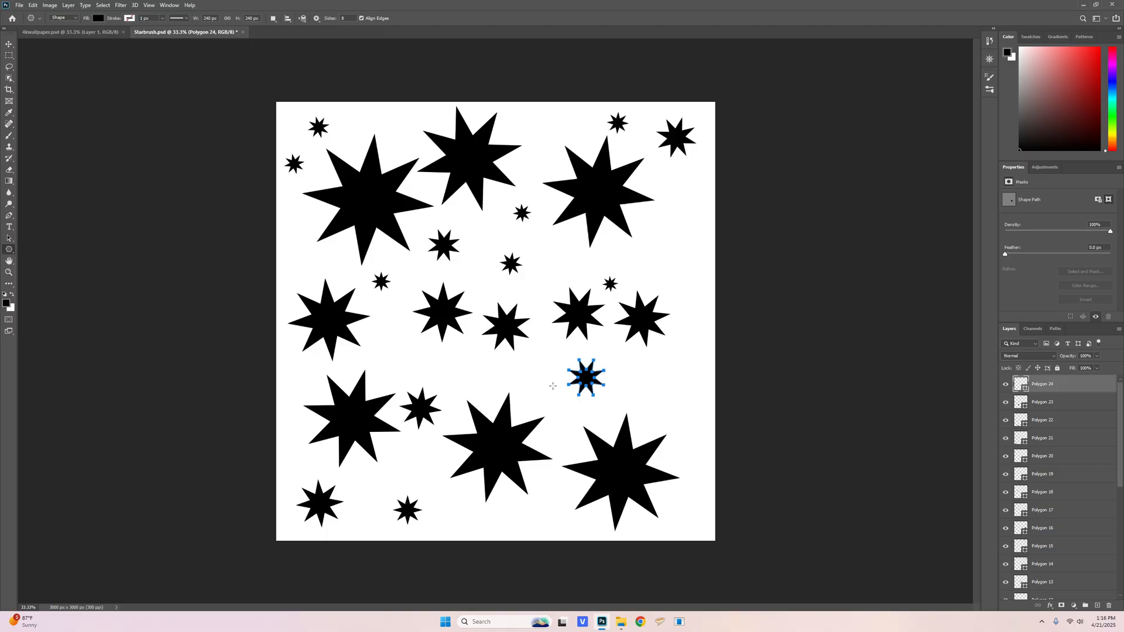
left_click_drag(467, 368, 482, 383)
left_click_drag(393, 363, 408, 378)
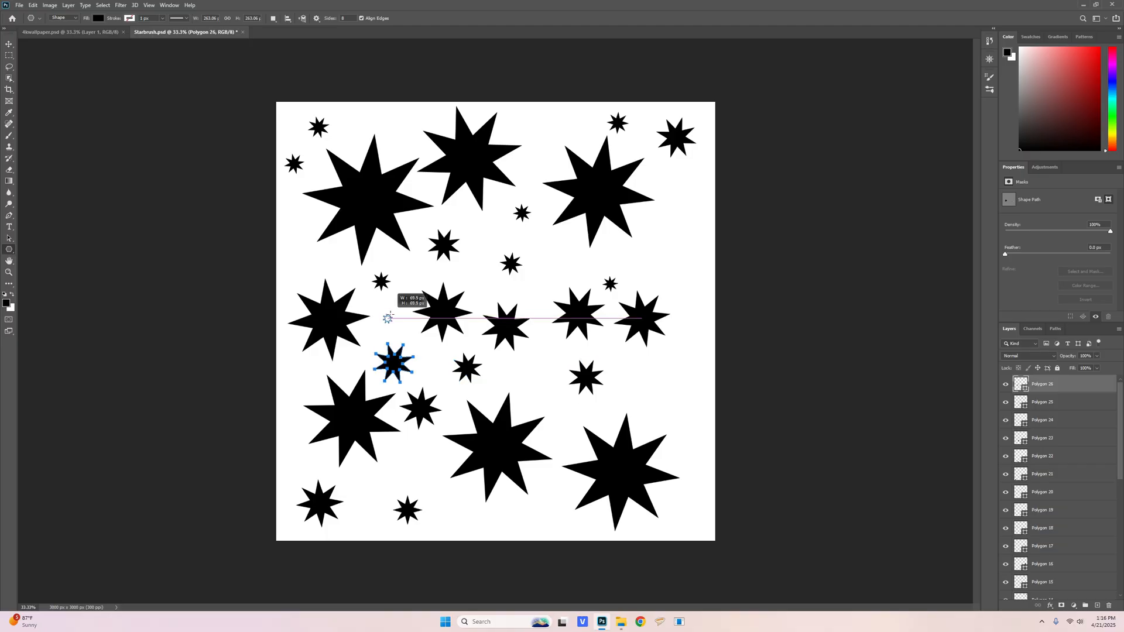
left_click_drag(388, 317, 390, 320)
left_click_drag(675, 260, 686, 272)
left_click_drag(671, 210, 684, 222)
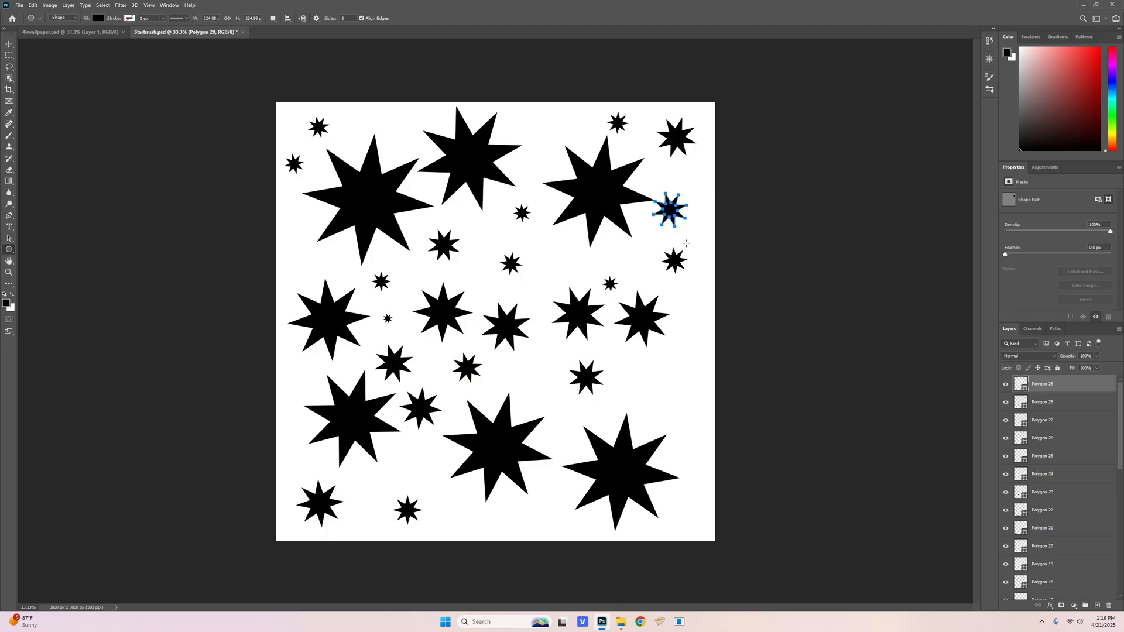
left_click_drag(699, 391, 707, 378)
left_click_drag(637, 404, 654, 387)
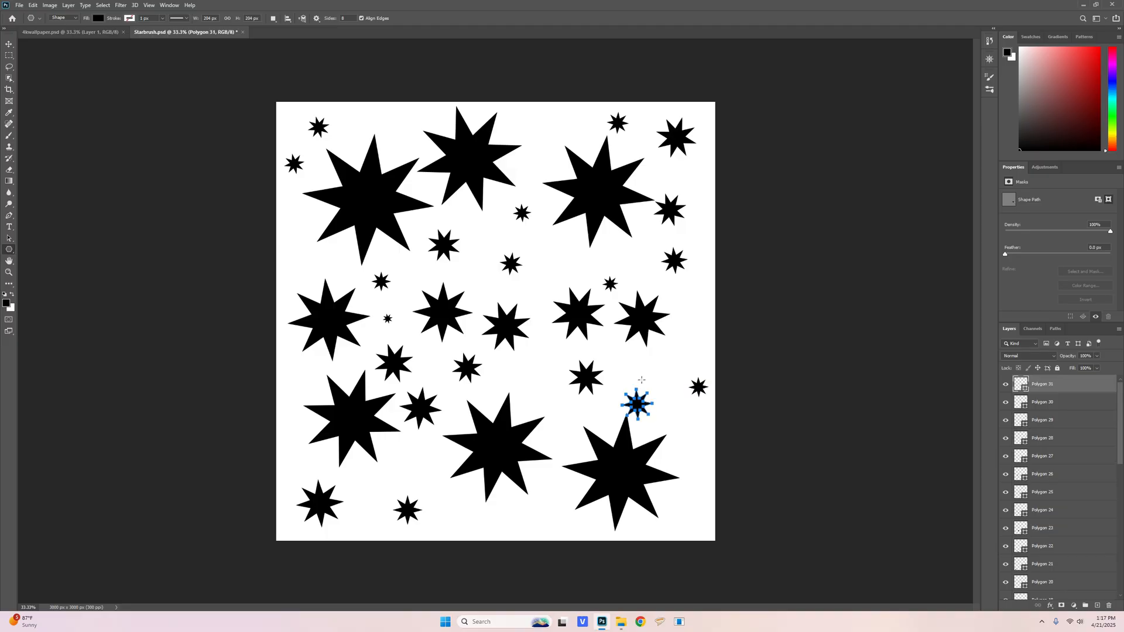
left_click_drag(536, 367, 542, 361)
left_click_drag(557, 258, 588, 263)
left_click_drag(541, 126, 542, 111)
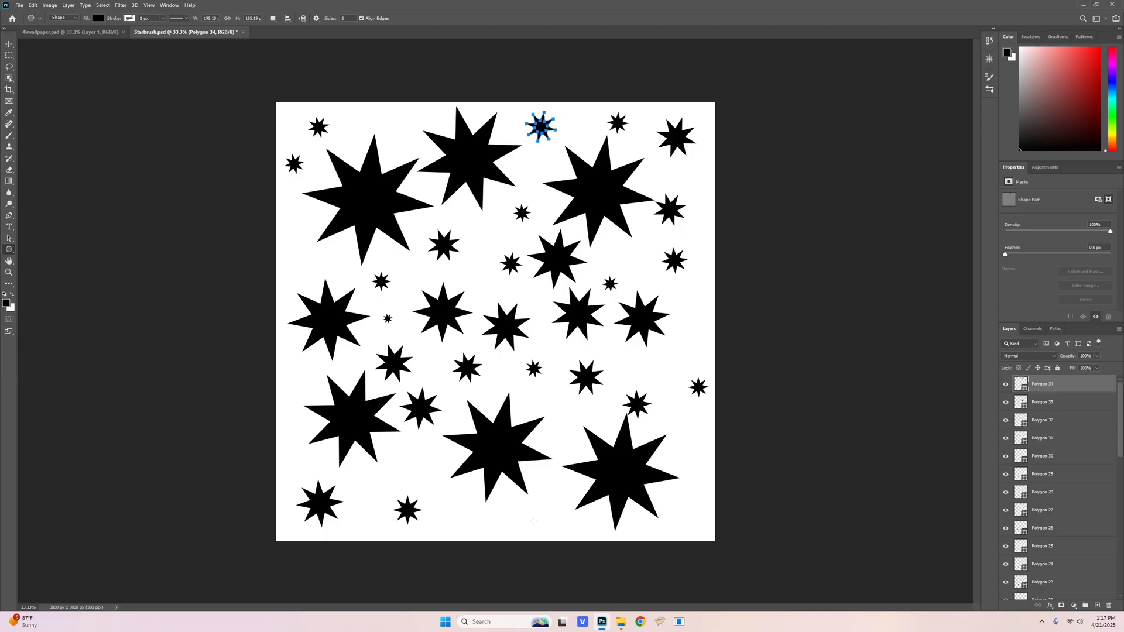
Add one more small star near the canvas's lower edge and merge all the polygon layers into a single shape layer.
left_click_drag(534, 521, 533, 510)
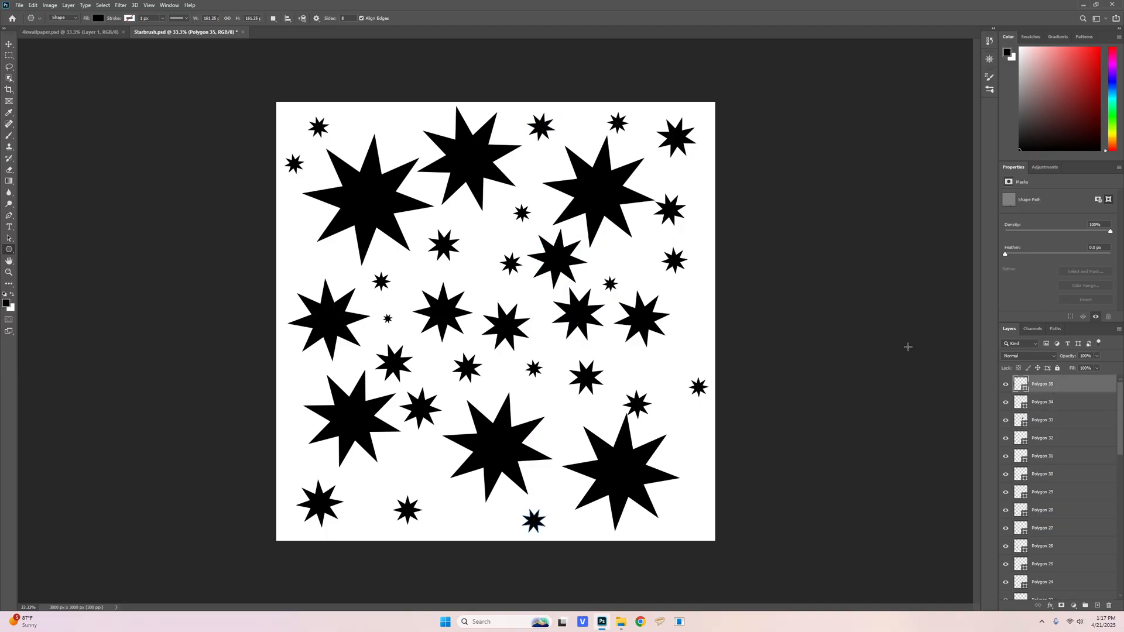
scroll(1062, 544, "down", 10)
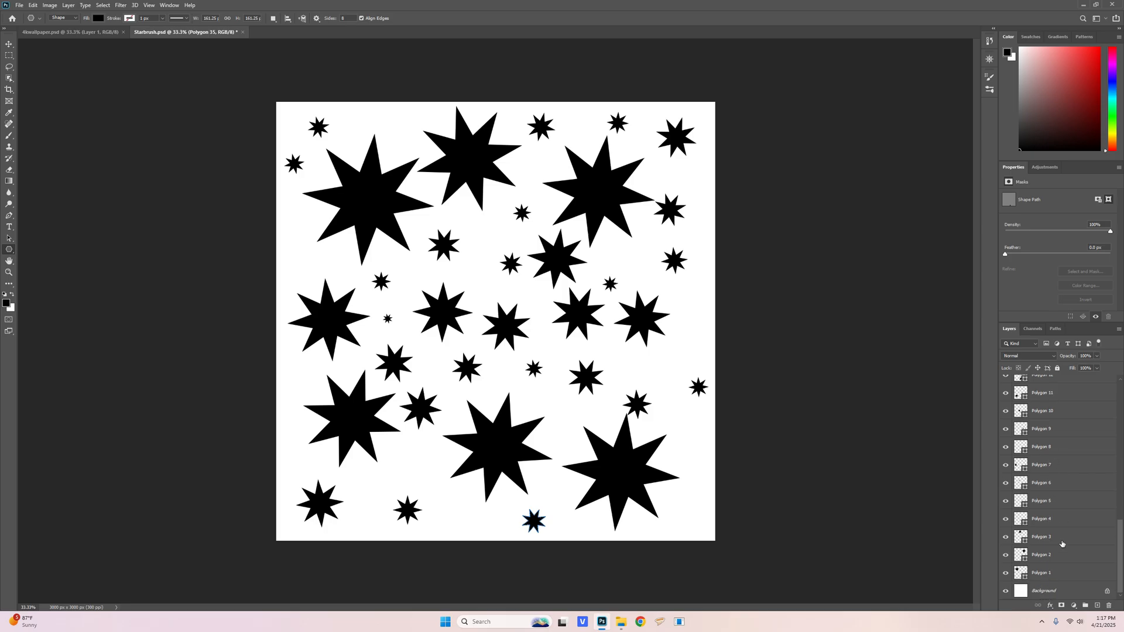
left_click(1049, 574, "shift")
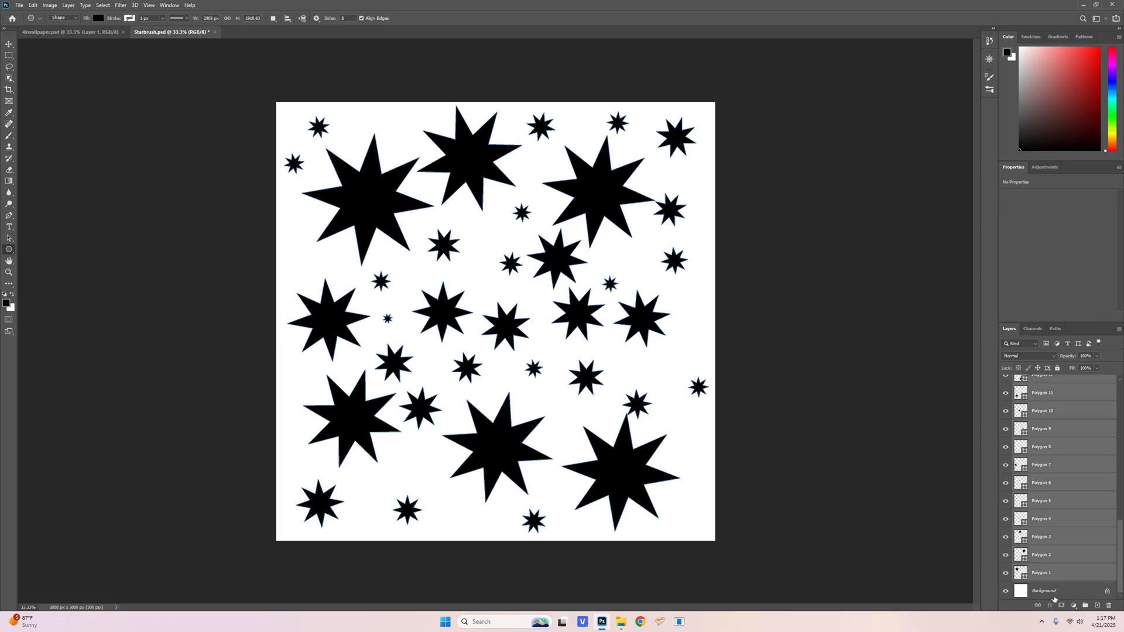
right_click(1064, 429)
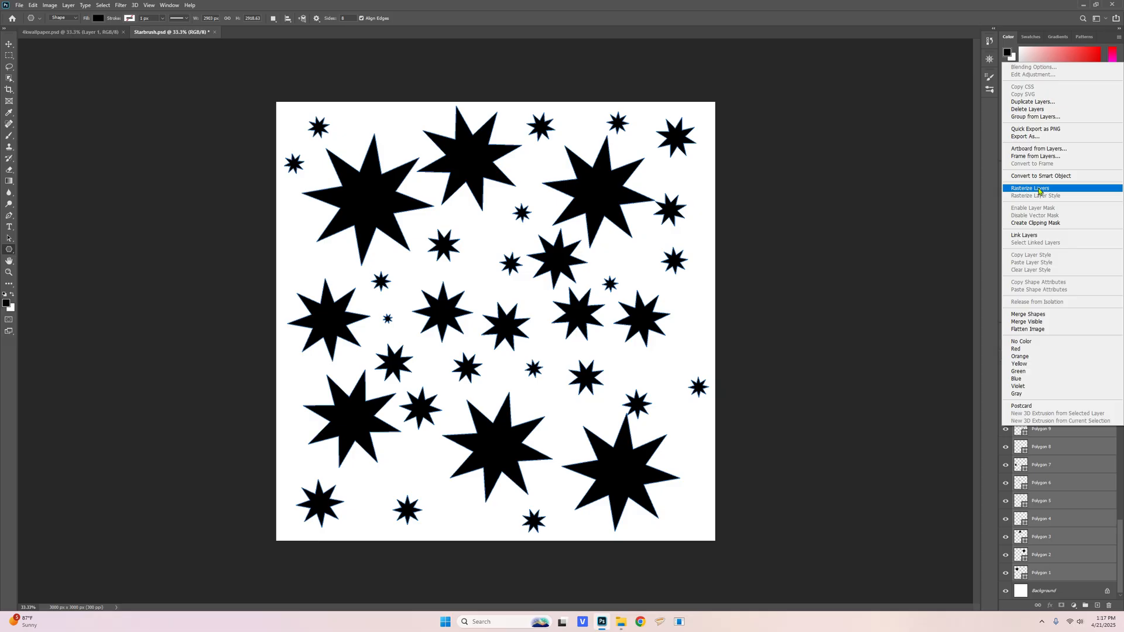
left_click(1040, 467)
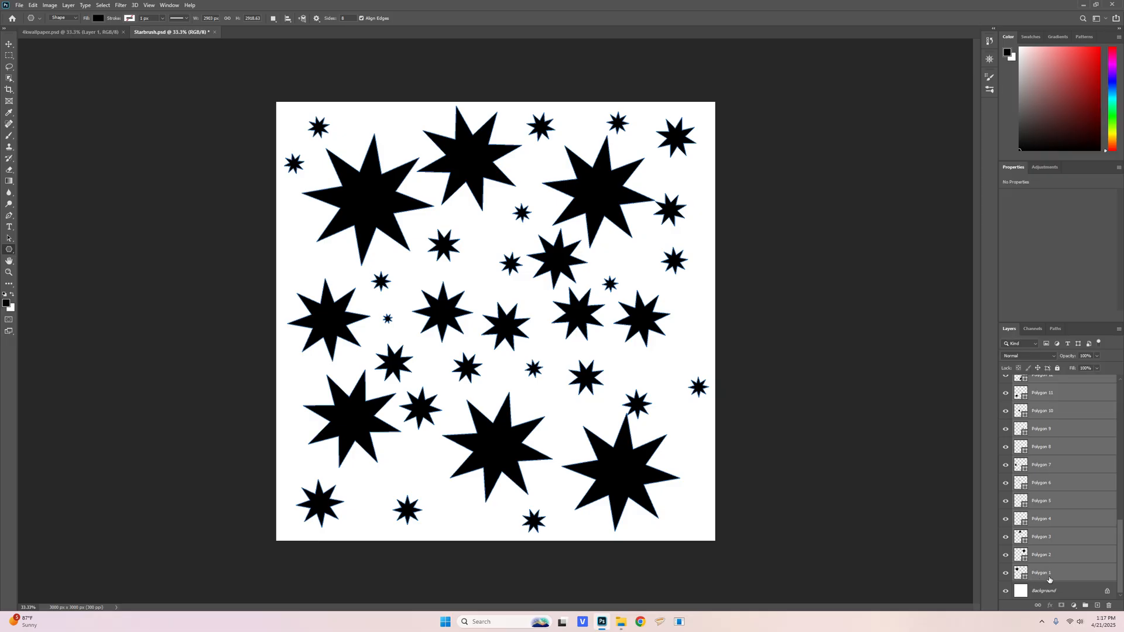
right_click(1066, 453)
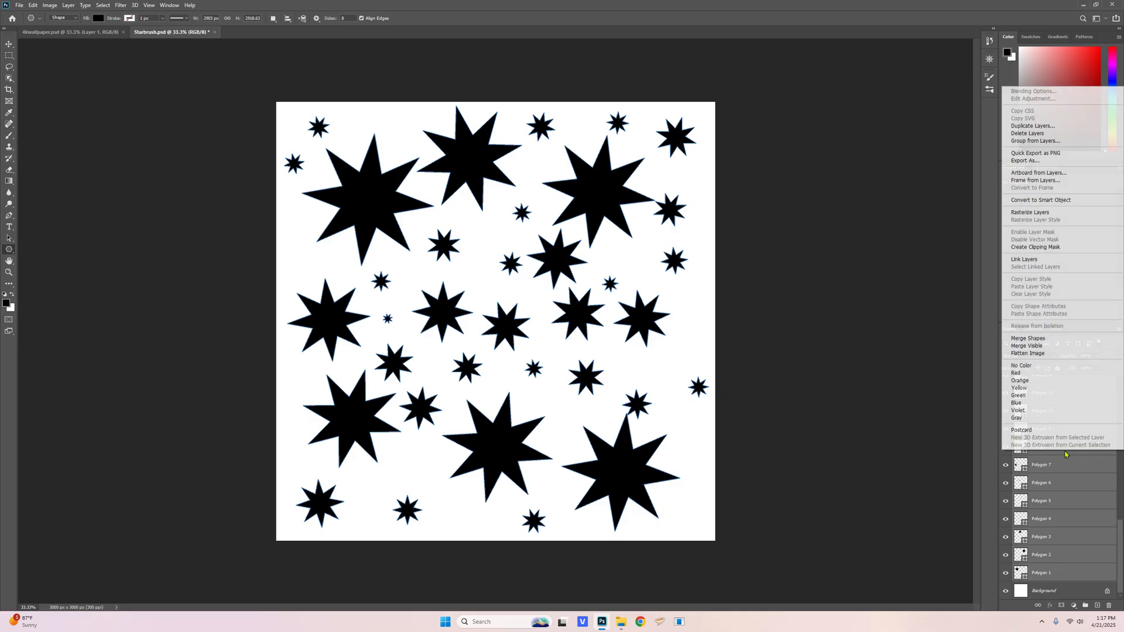
left_click(1040, 340)
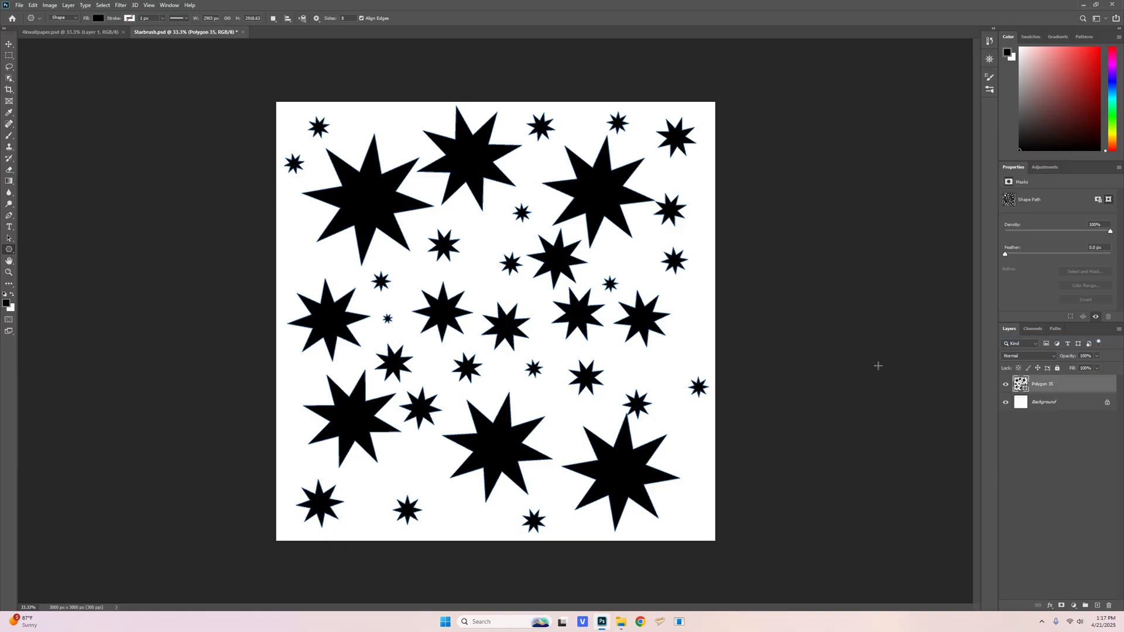
Hide the Background layer, select the whole canvas, define the stars as a brush preset named Starbrush, and deselect.
left_click(1006, 403)
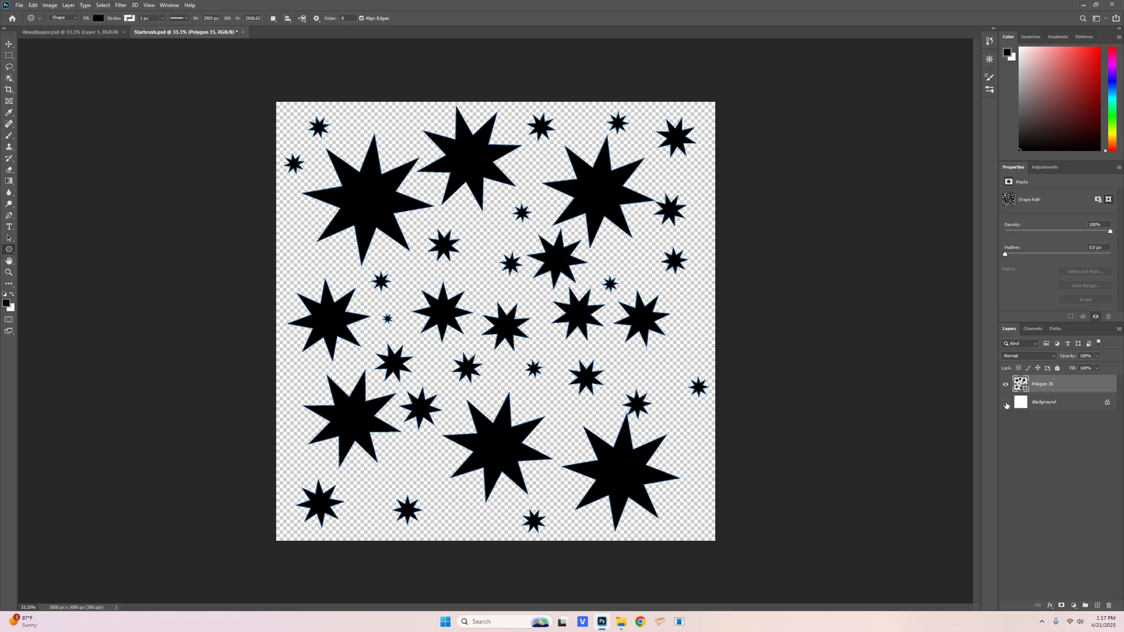
left_click(1048, 439)
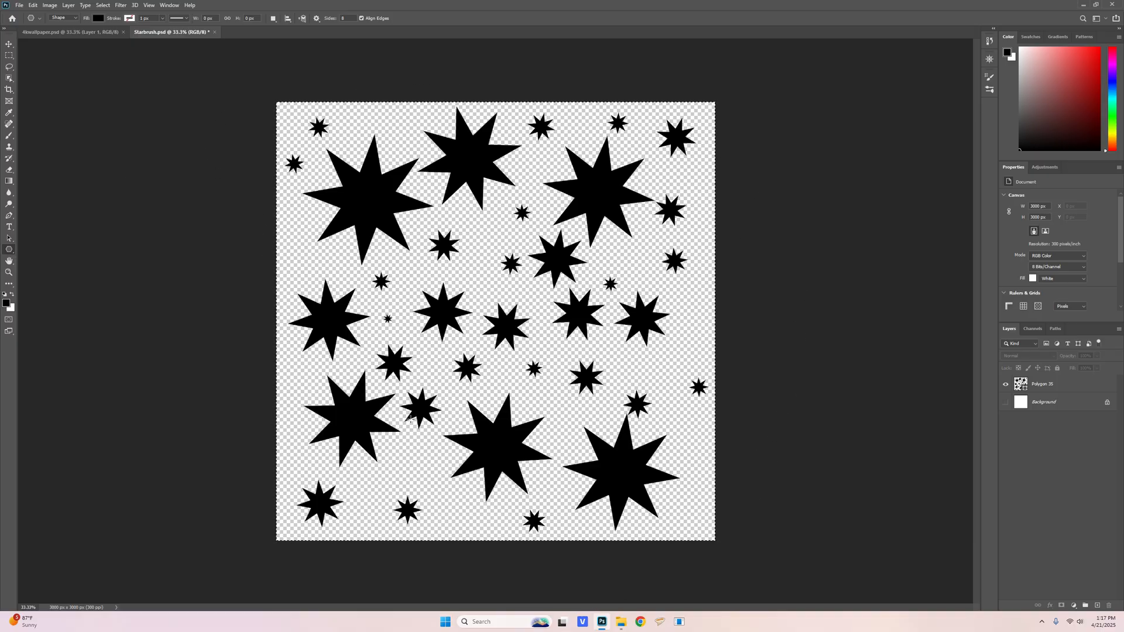
left_click(33, 6)
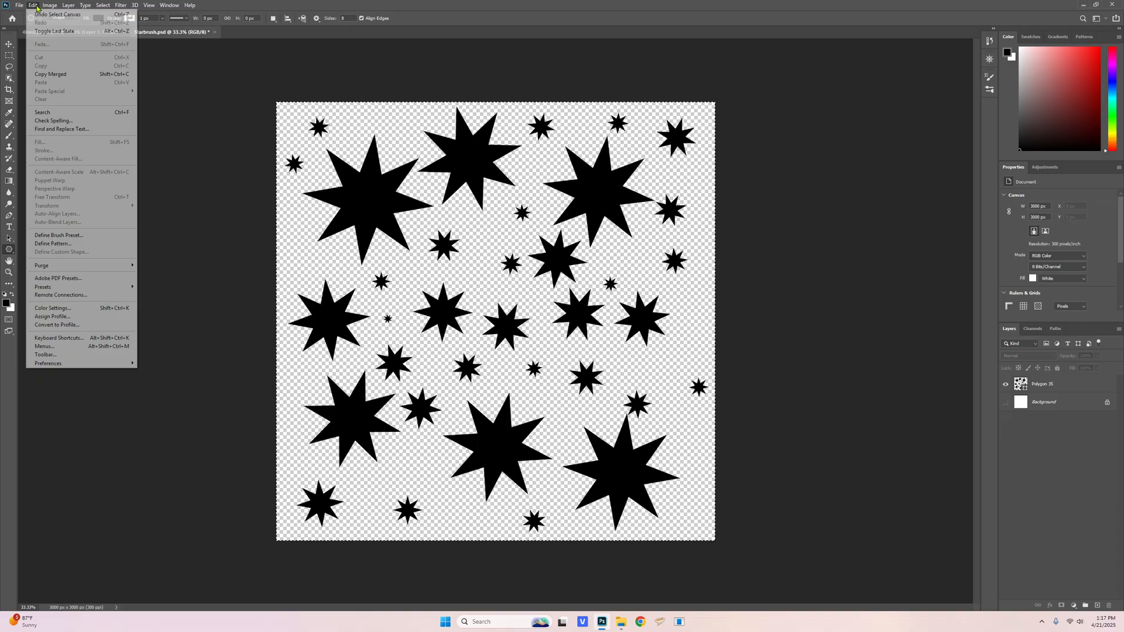
left_click(43, 235)
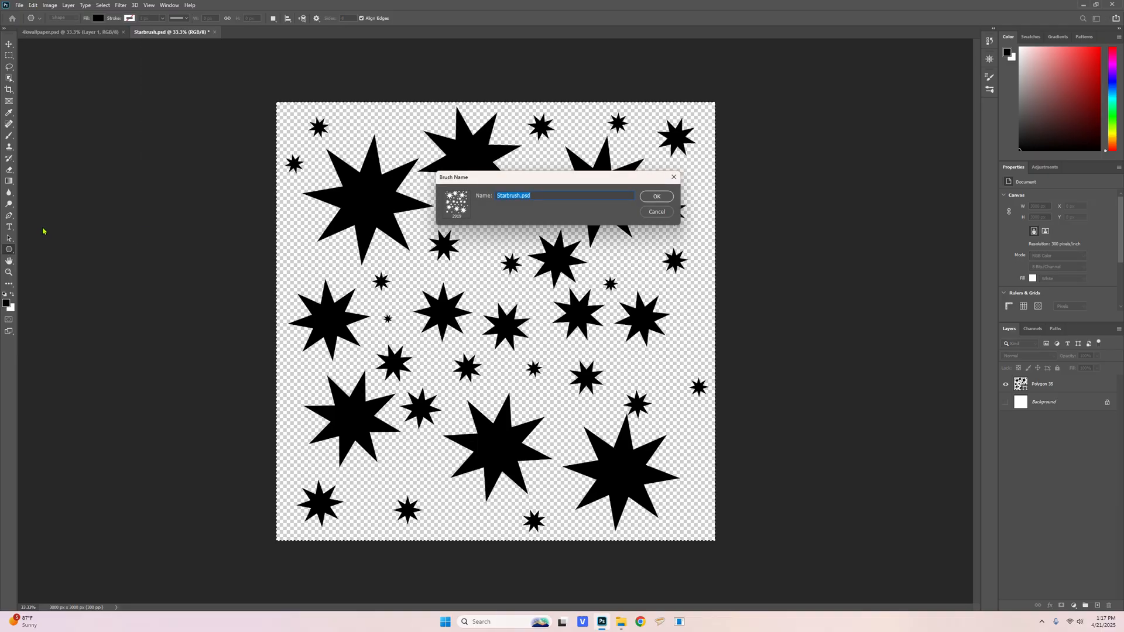
type("Starbrus")
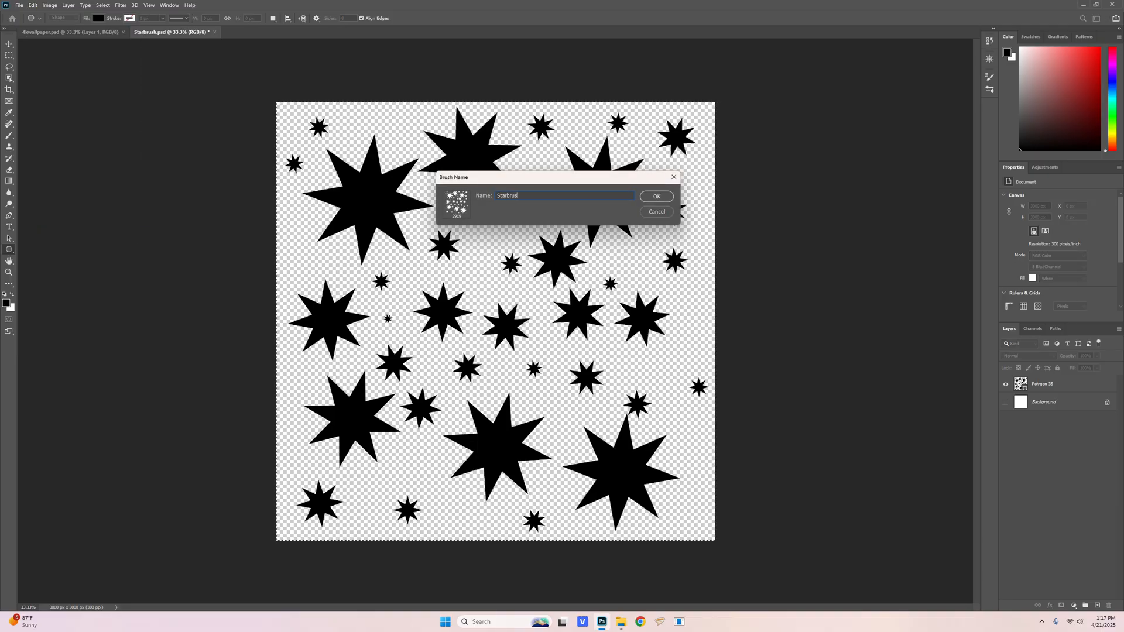
key("Return")
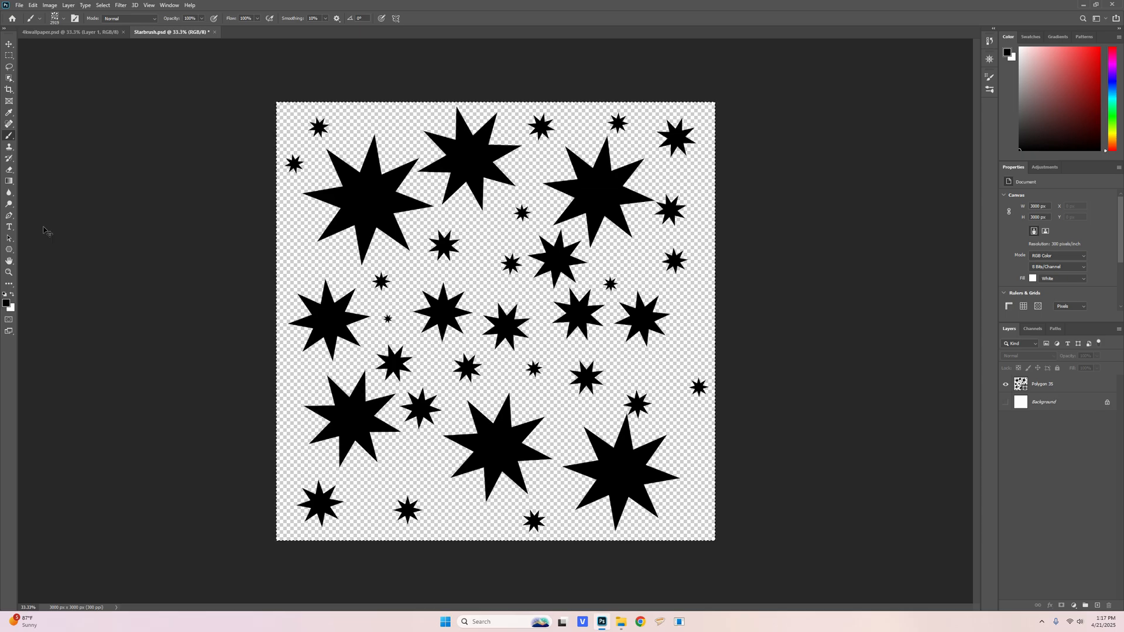
key("ctrl+d")
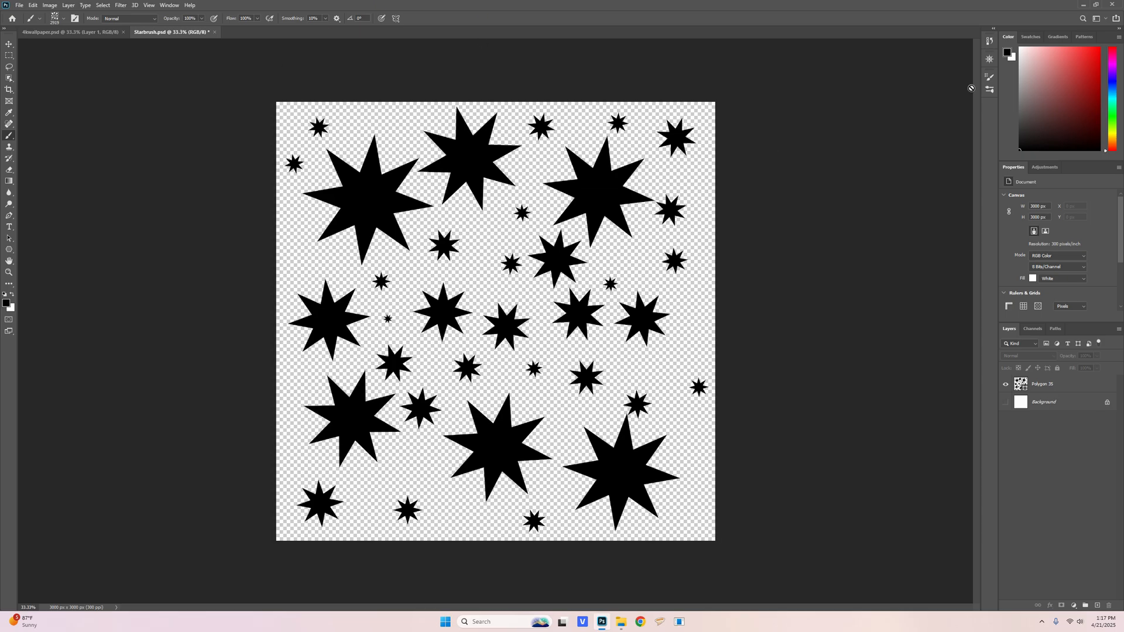
Show the brush presets and examine the Special Effects Brushes group and the ungrouped Starbrush preset.
left_click(990, 77)
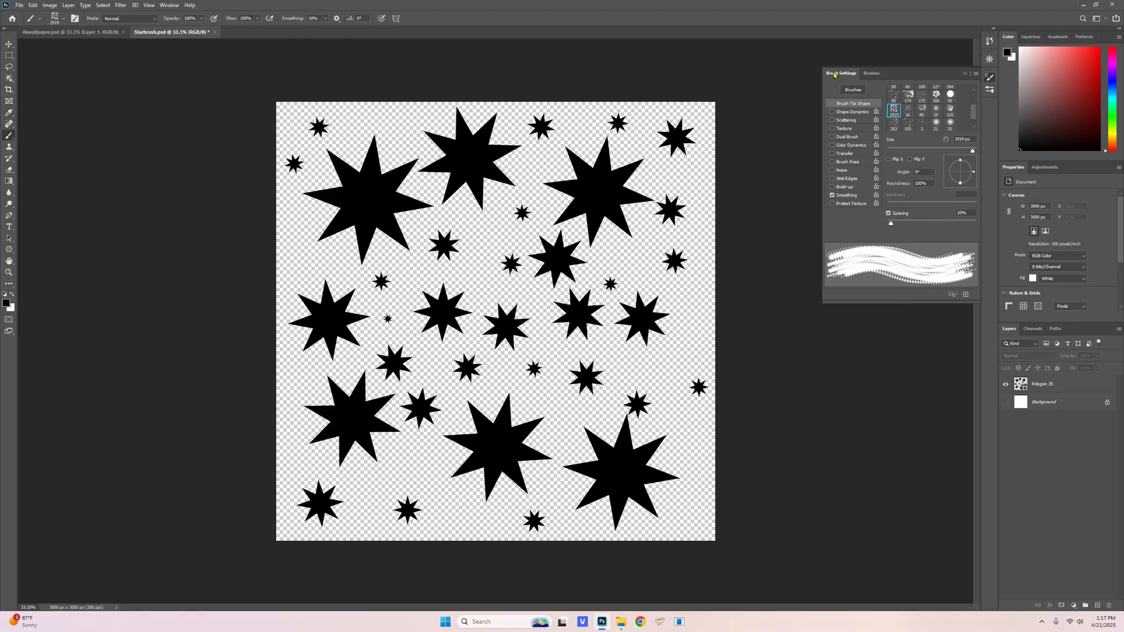
left_click(170, 5)
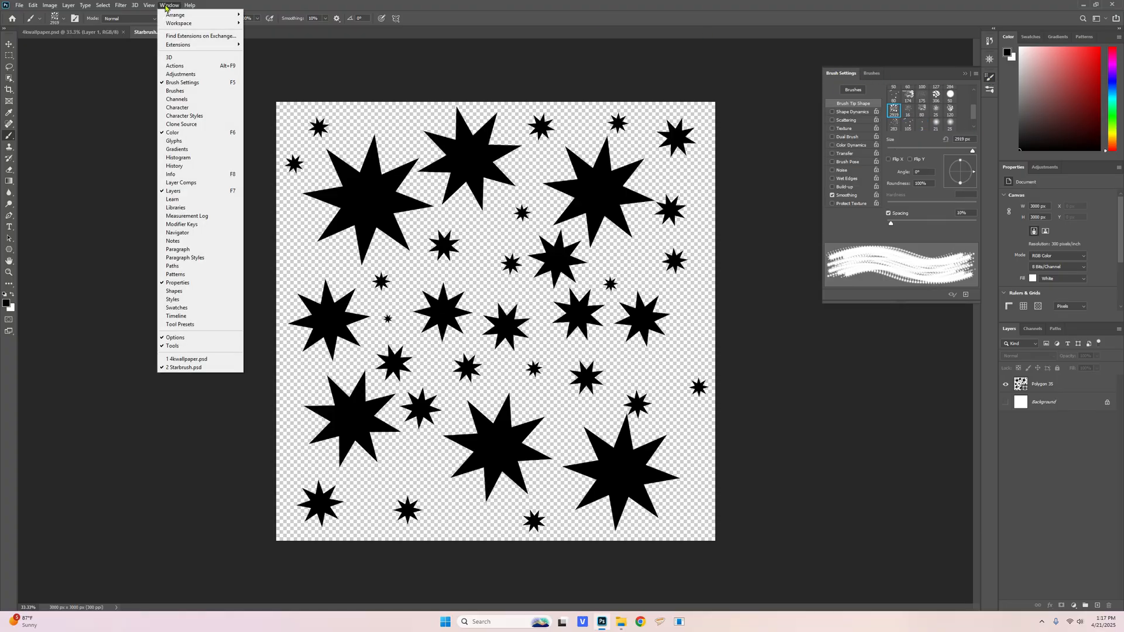
left_click(186, 92)
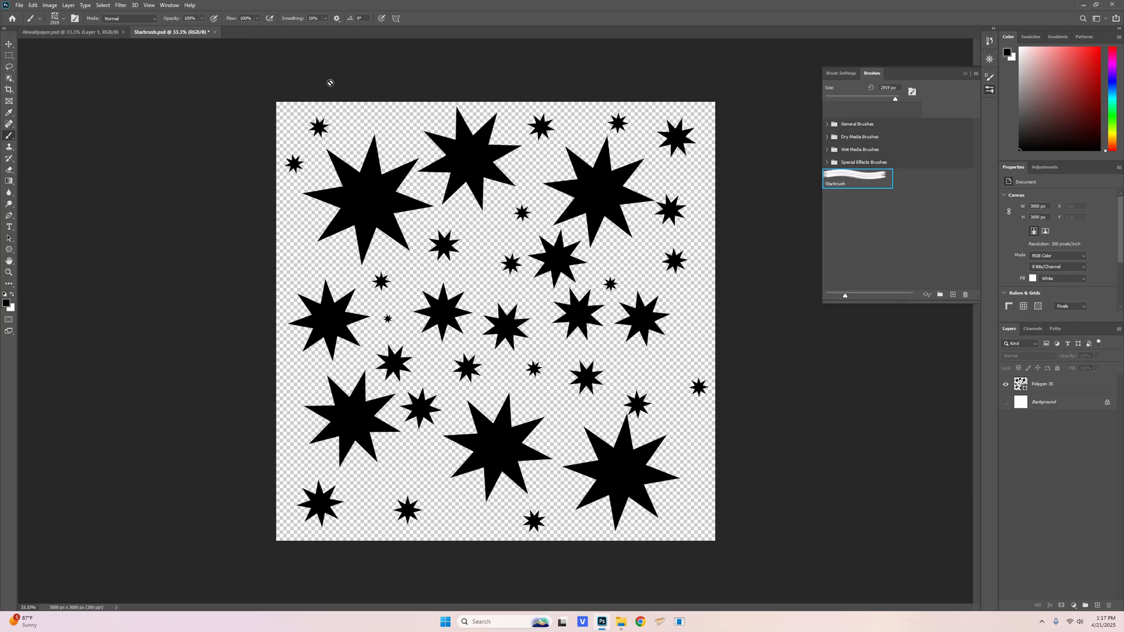
left_click(853, 74)
left_click(871, 73)
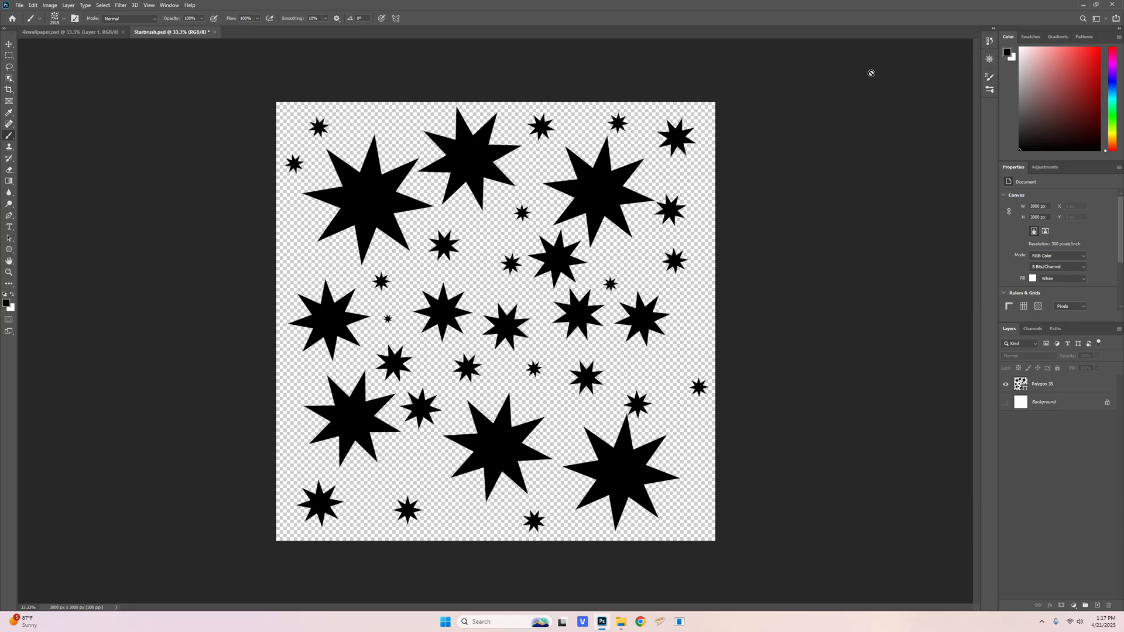
left_click(991, 77)
left_click(872, 74)
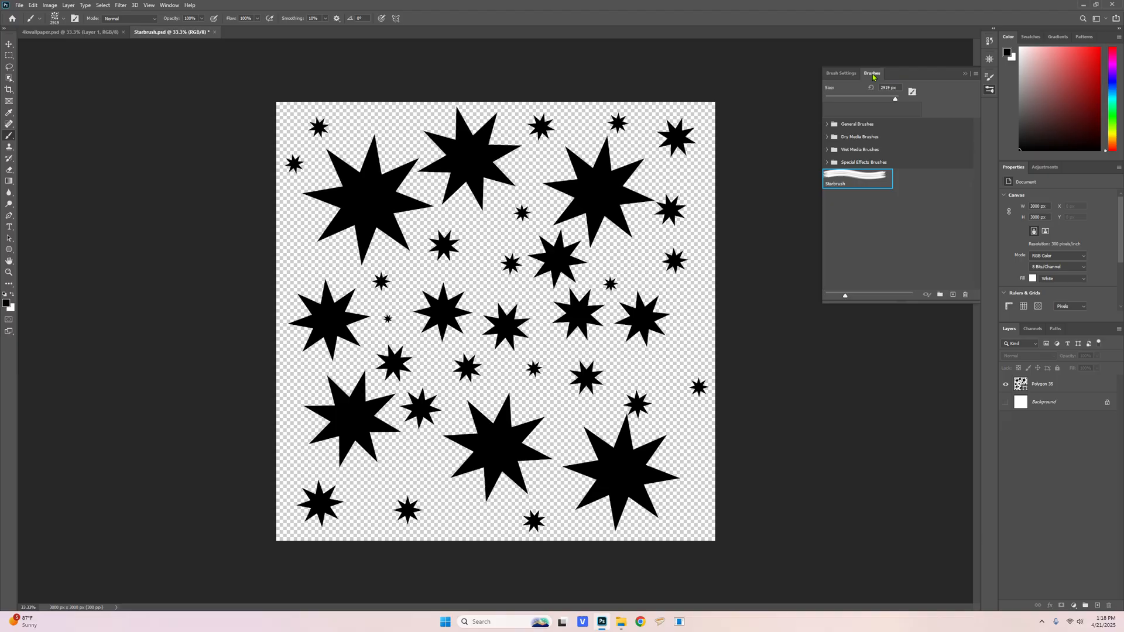
left_click(827, 162)
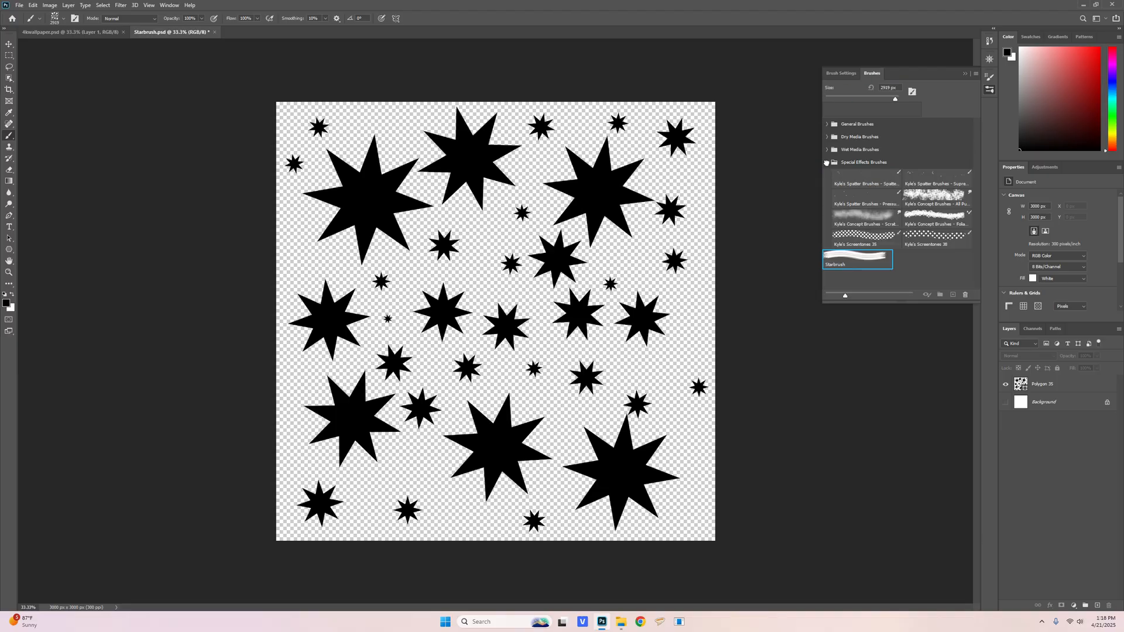
left_click(827, 162)
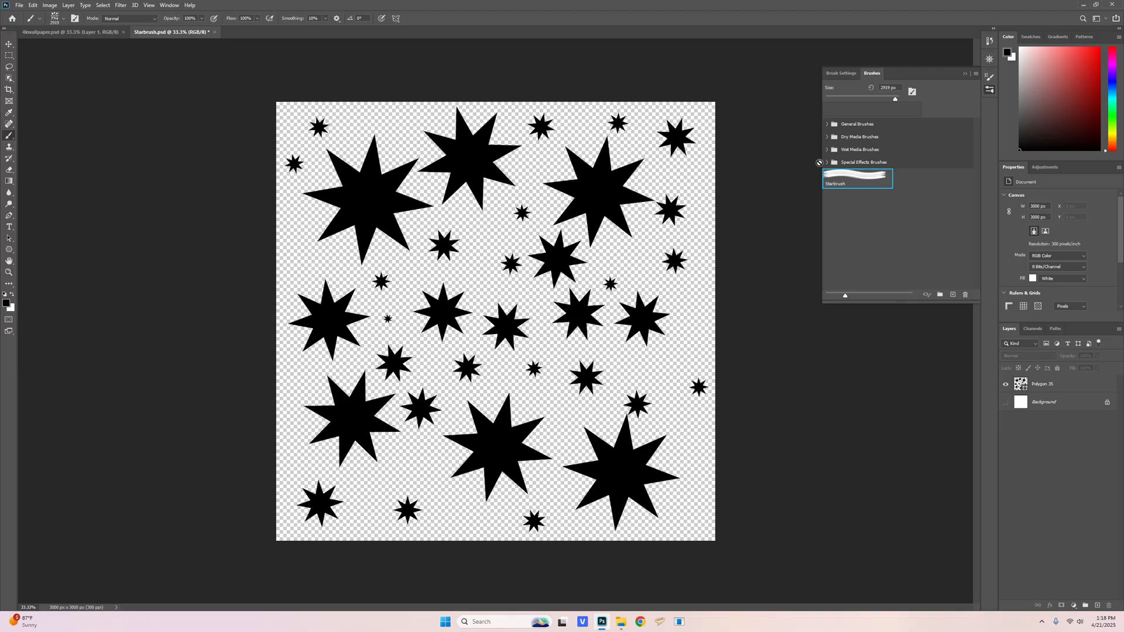
Save the current star brush as a new preset named Starbrush with its tool settings included.
left_click(953, 295)
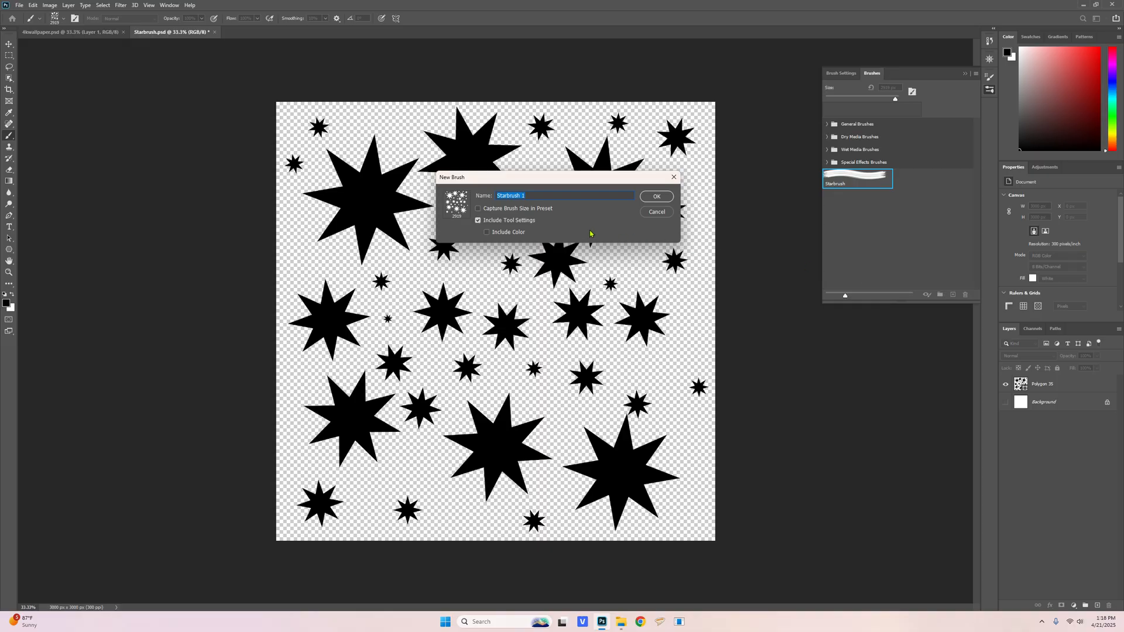
left_click(549, 195)
key("Return")
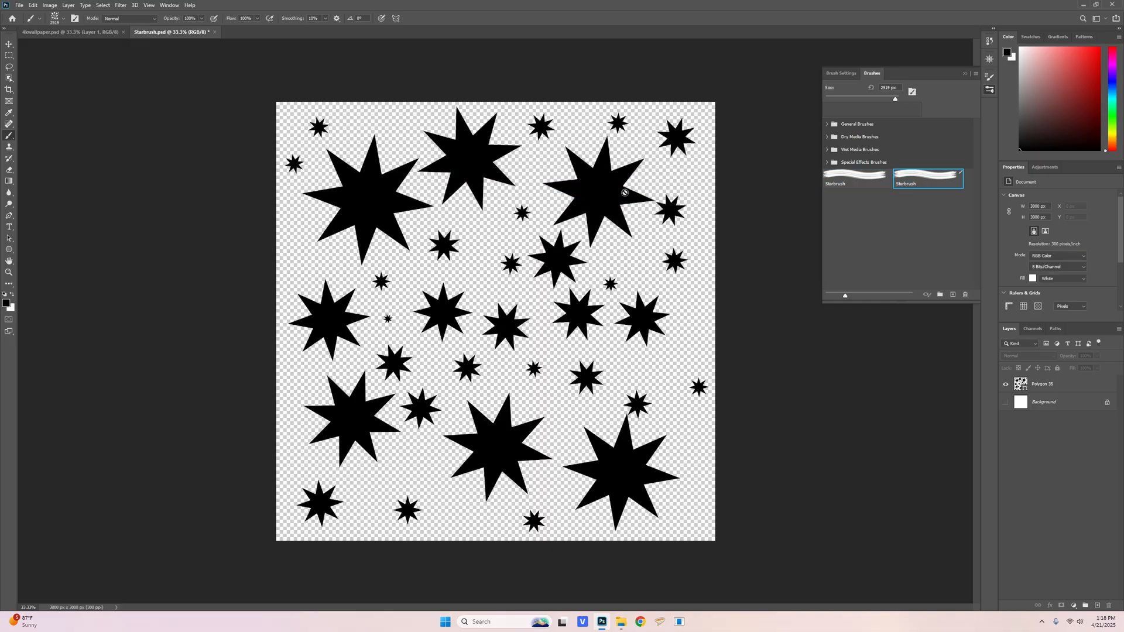
Create a brush group named Custom Stars and move the newly saved Starbrush preset into it.
left_click(826, 162)
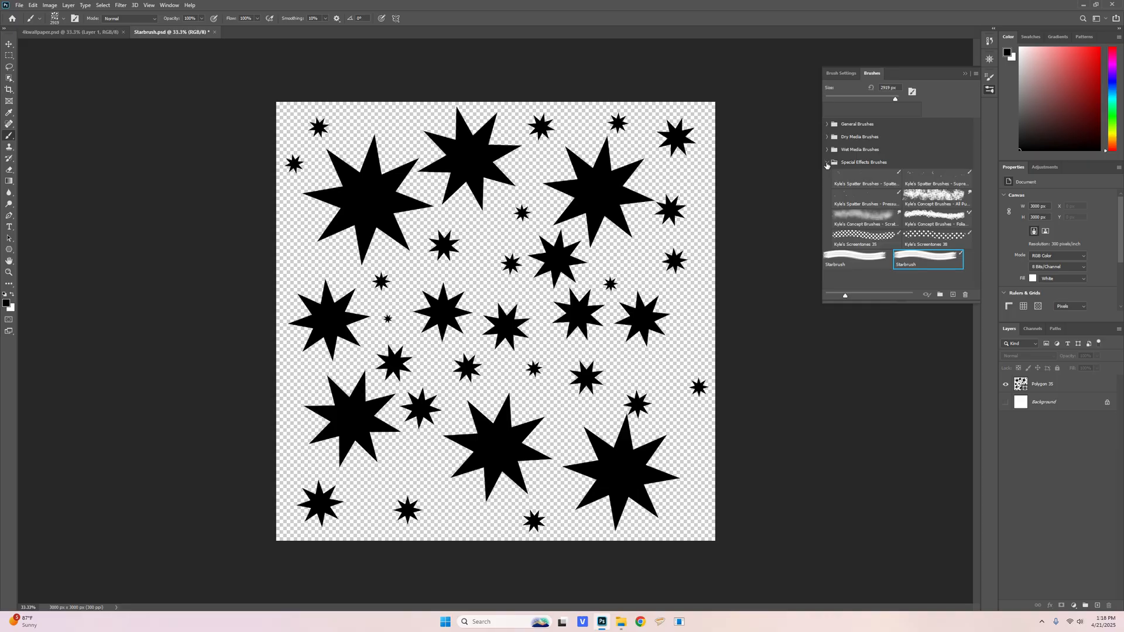
left_click(827, 162)
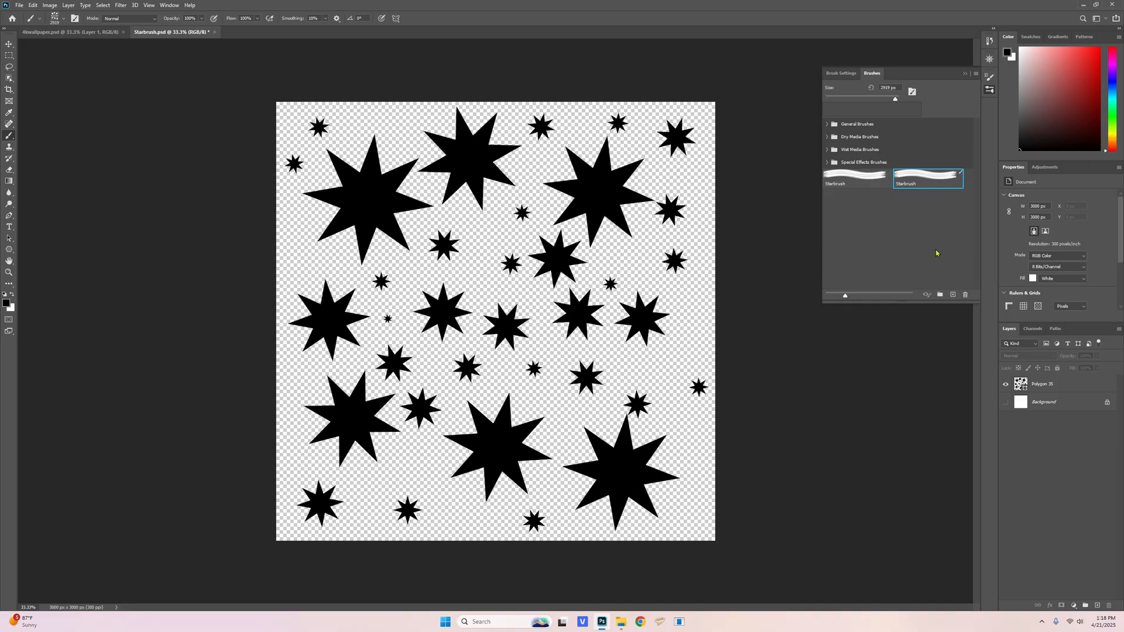
left_click(939, 297)
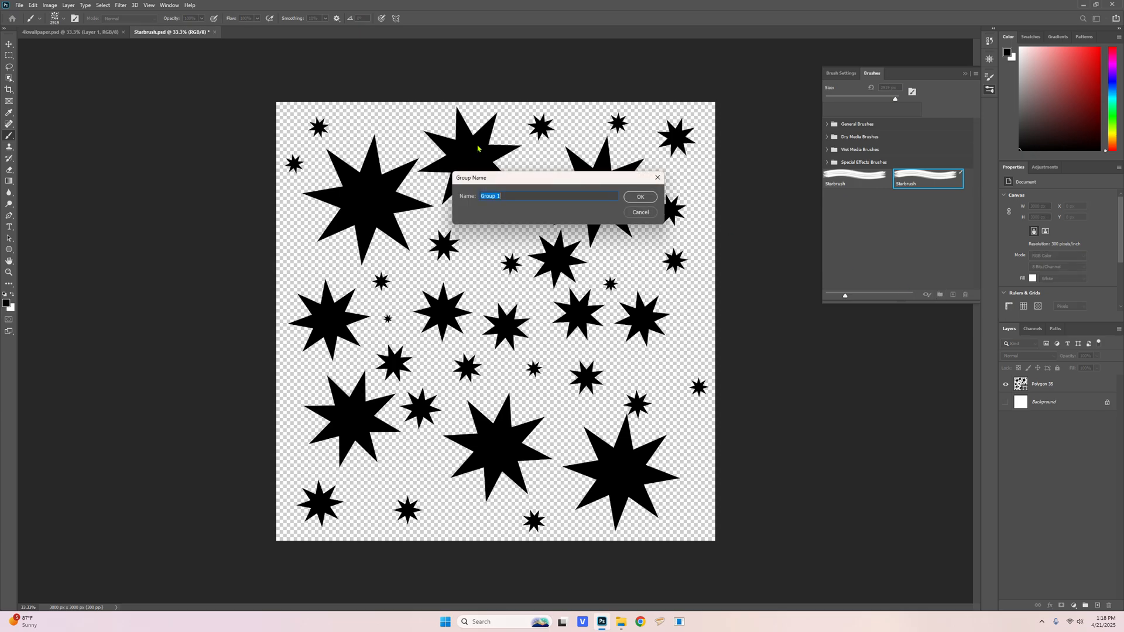
type("Custom Stars")
key("Return")
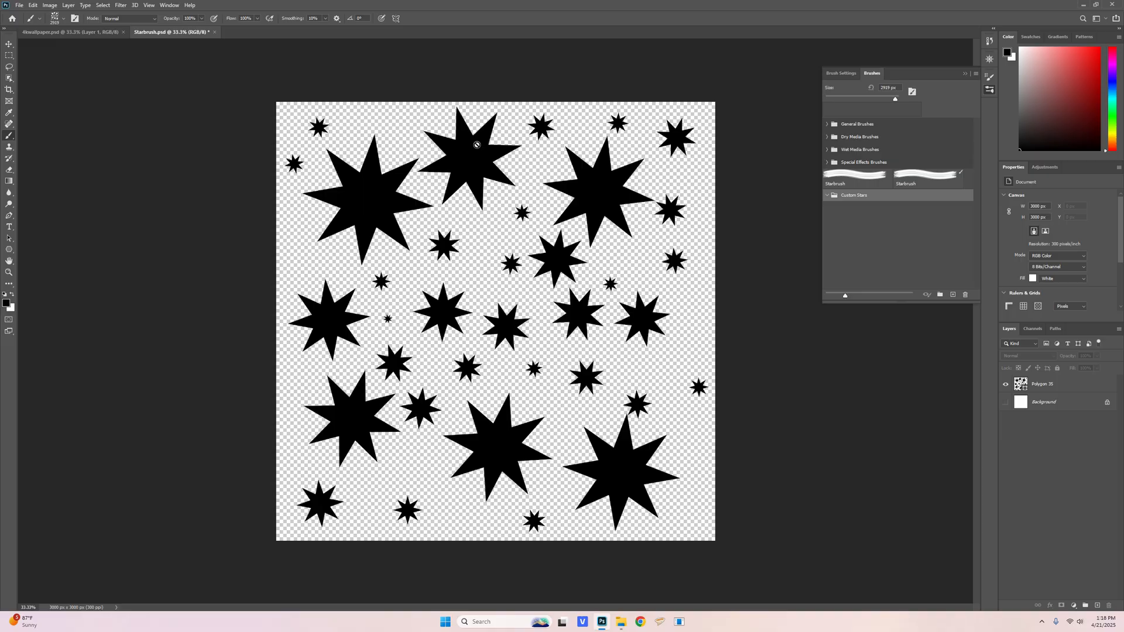
mouse_move(923, 175)
left_mouse_down()
mouse_move(908, 196)
mouse_move(837, 198)
left_mouse_up()
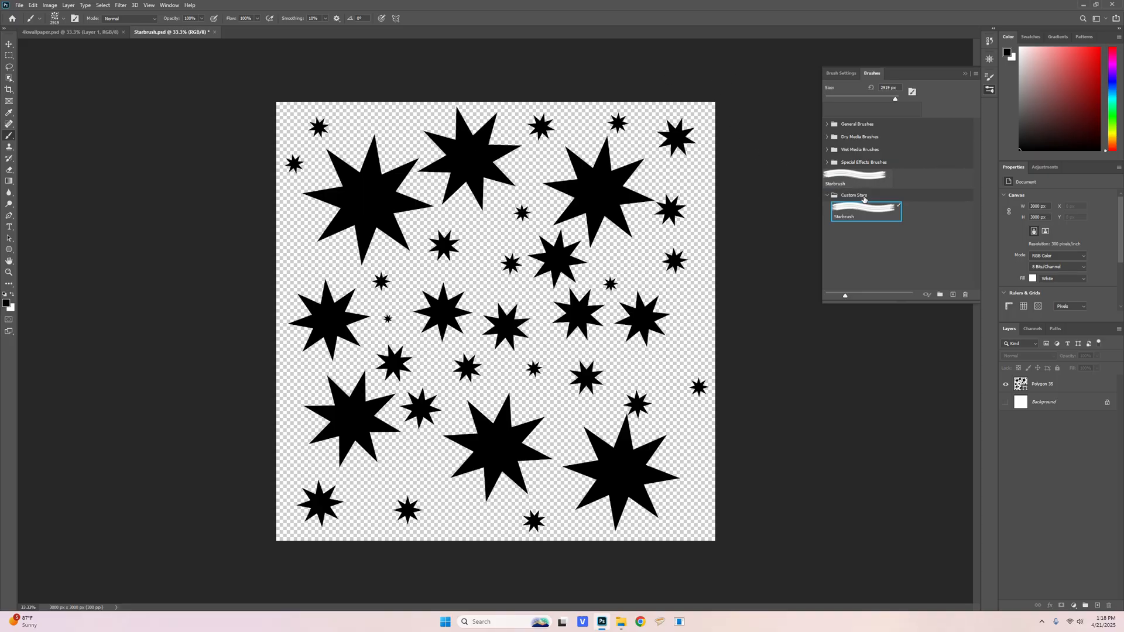
Delete the duplicate Starbrush preset outside the Custom Stars group and expand that group.
left_click(827, 195)
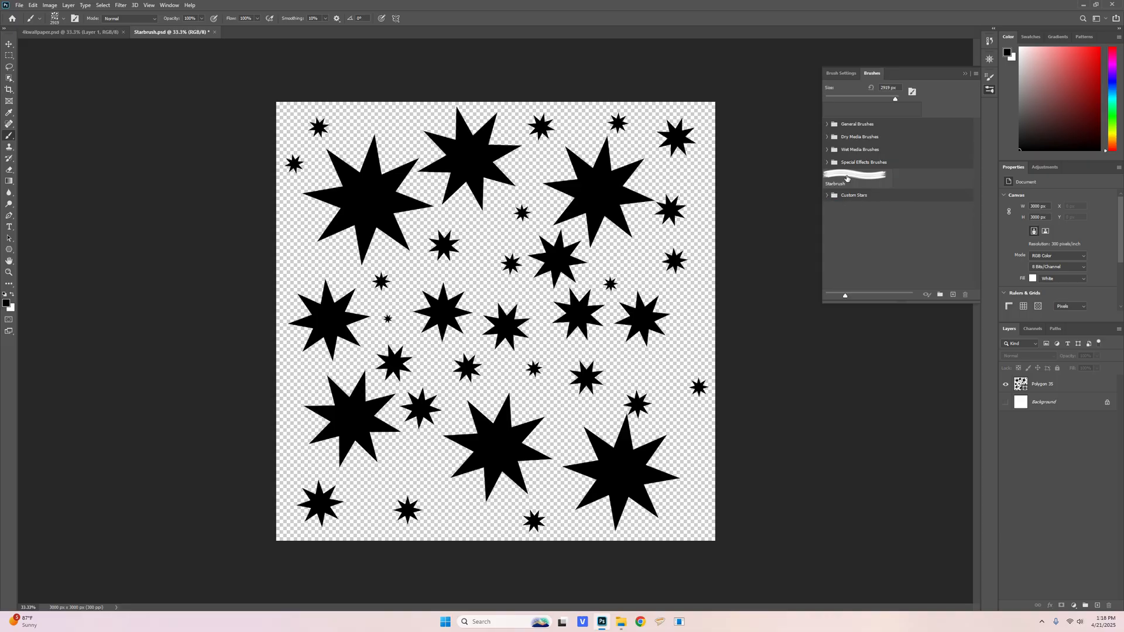
left_click(843, 179)
right_click(856, 184)
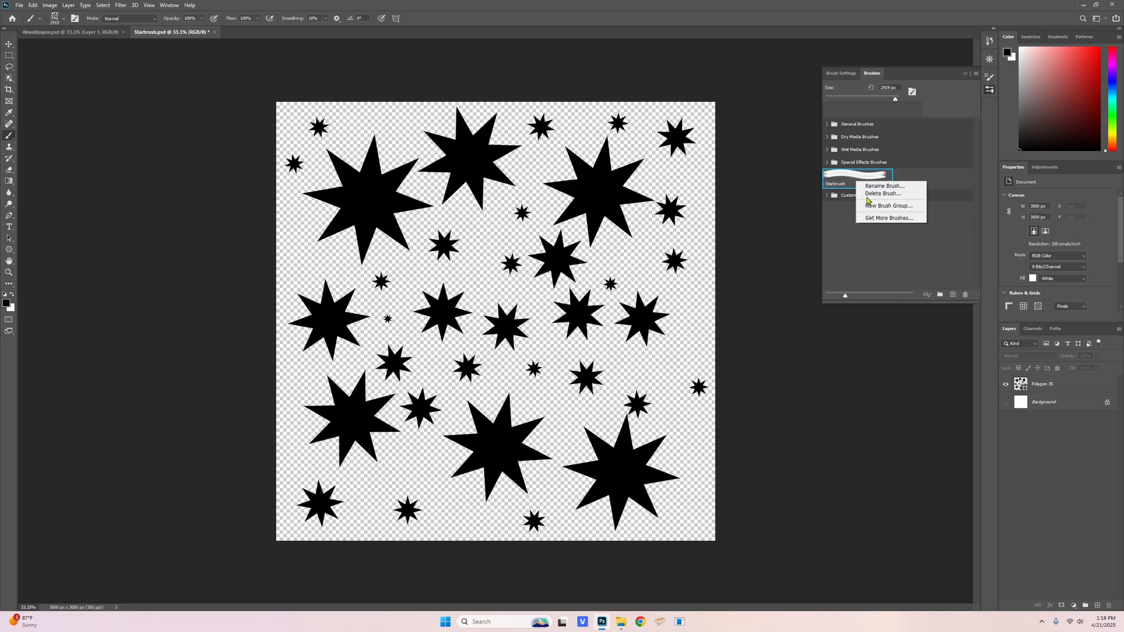
left_click(875, 193)
left_click(519, 225)
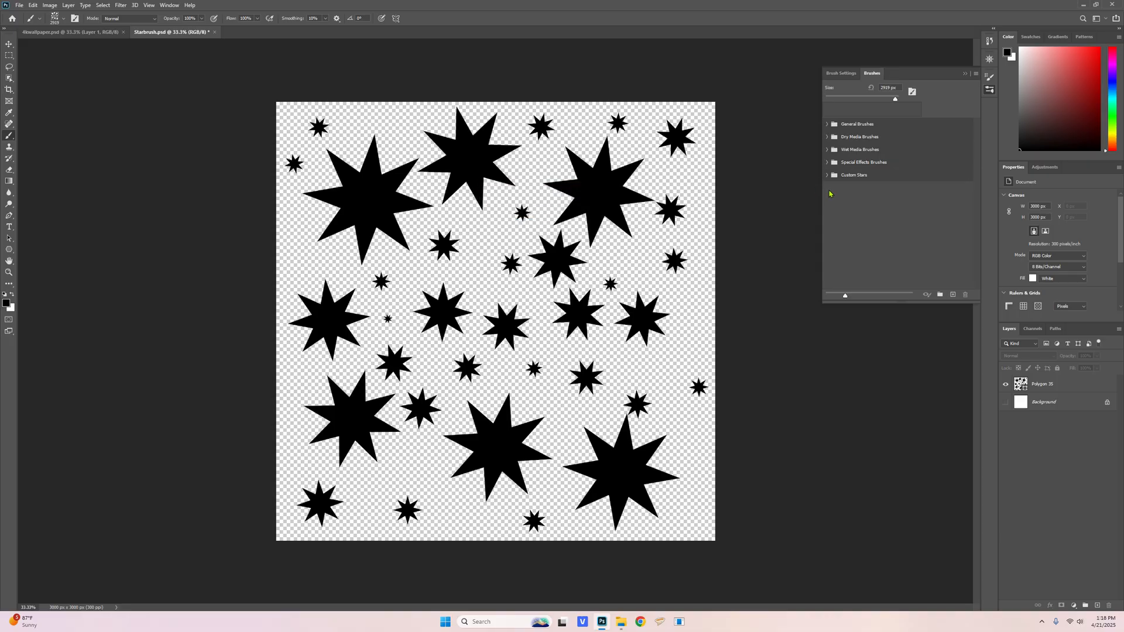
left_click(827, 176)
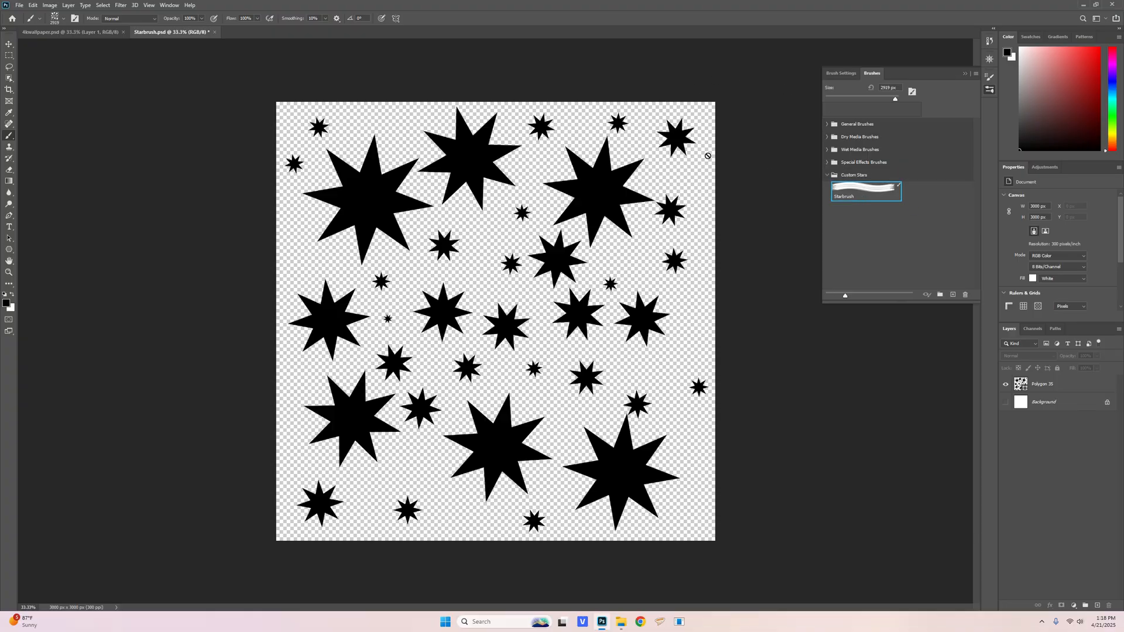
Switch to the 4kwallpaper.psd document and set the star brush tip's size to 1000 px and spacing to 100%.
left_click(56, 32)
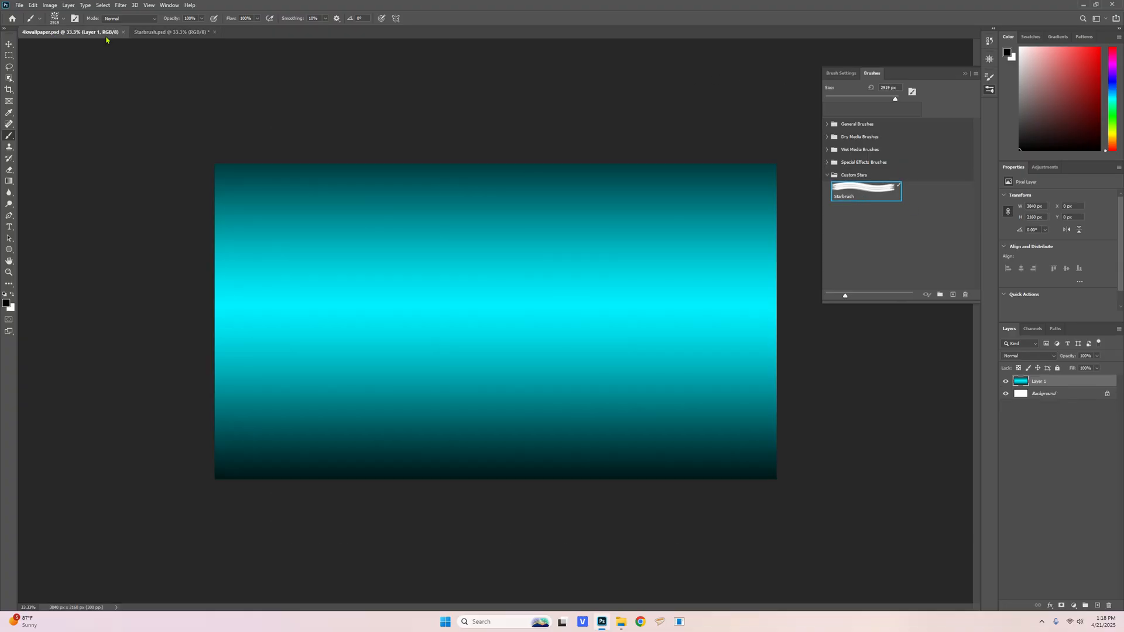
left_click(964, 74)
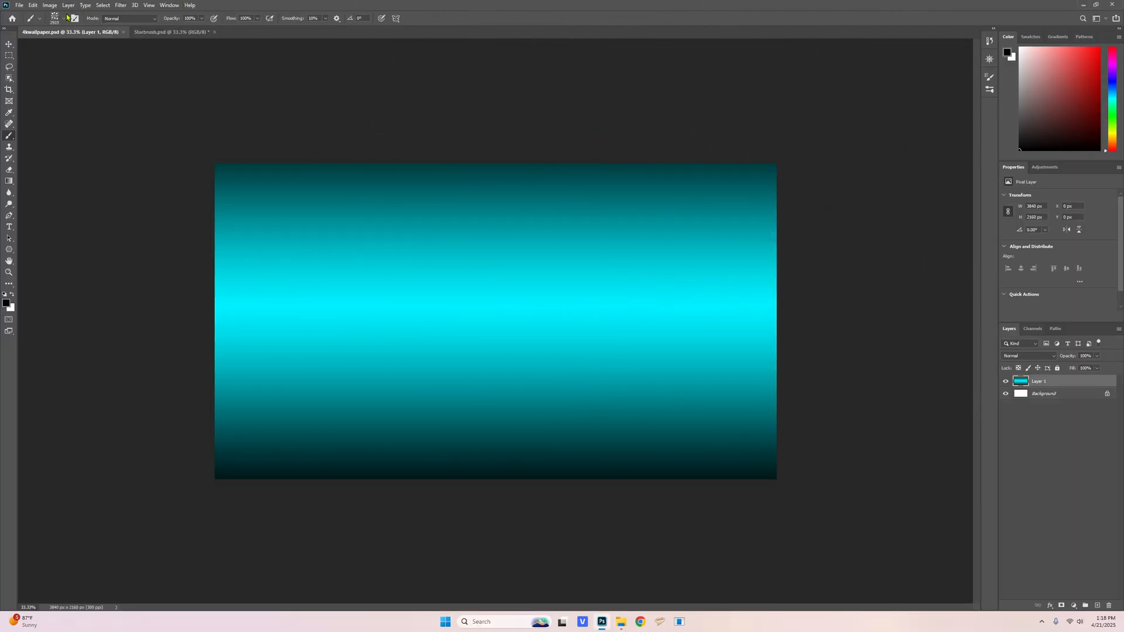
left_click(991, 79)
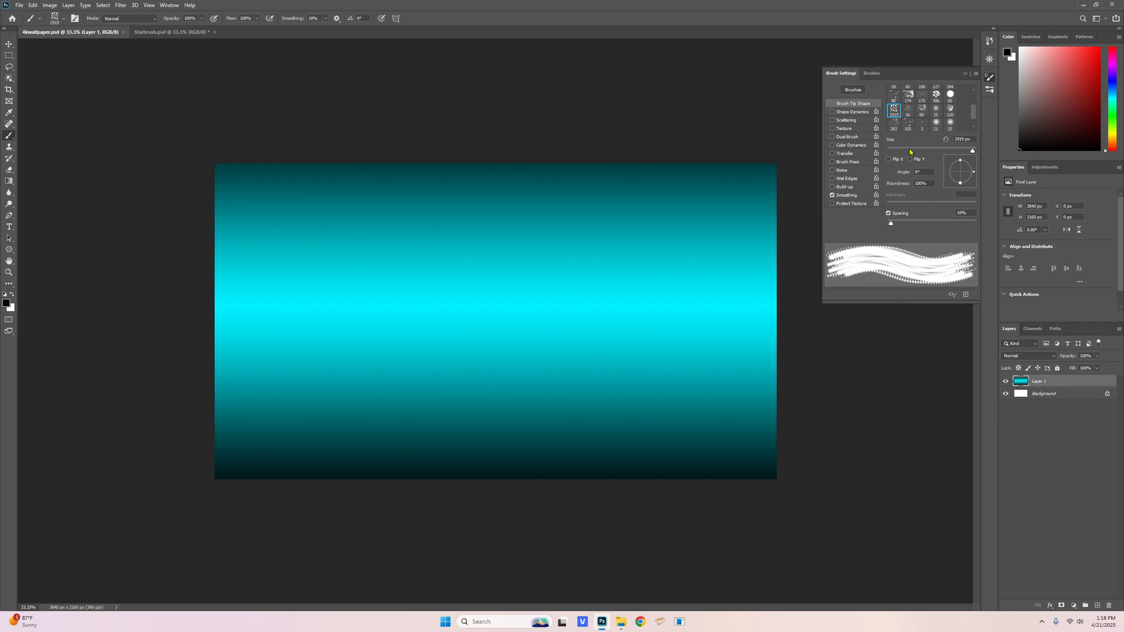
left_click(961, 139)
type("1000")
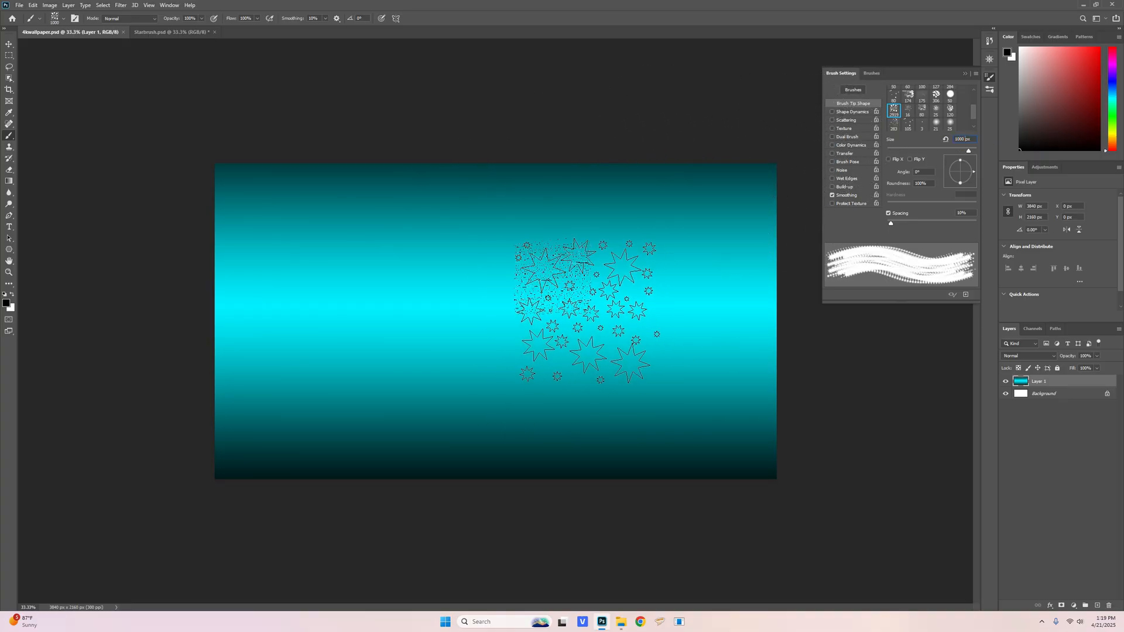
left_click_drag(891, 225, 930, 222)
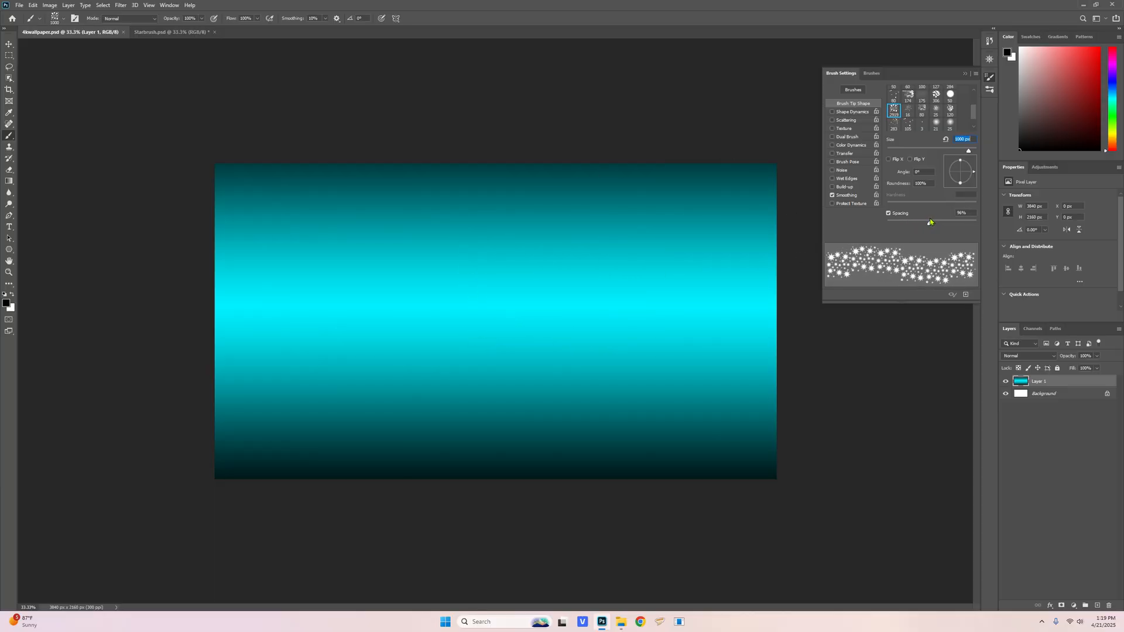
left_click(961, 212)
type("100")
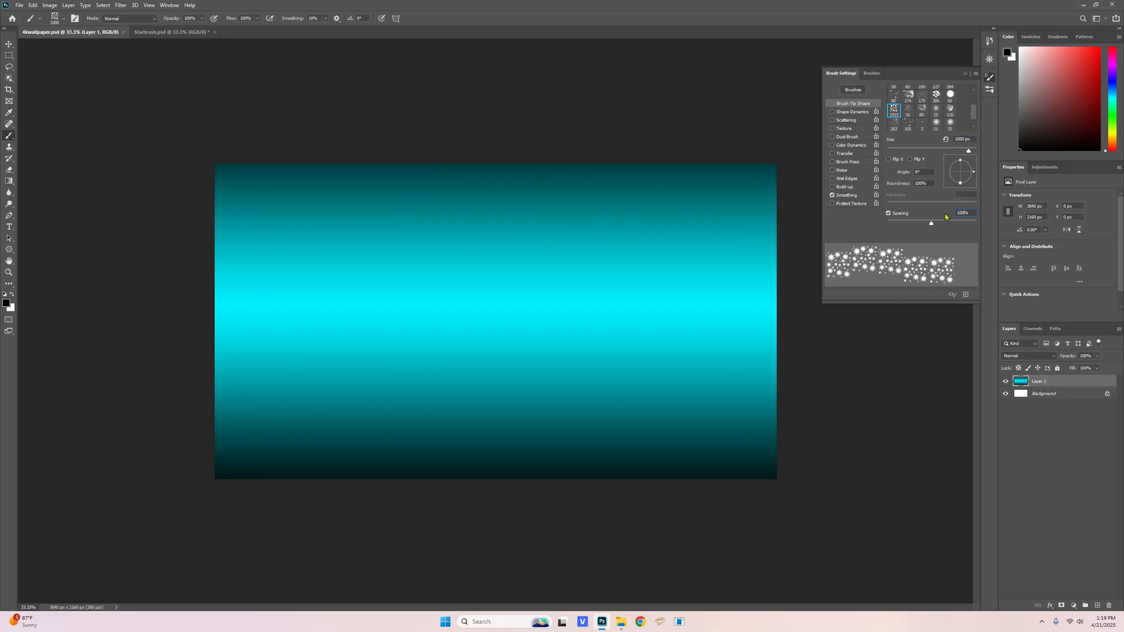
Enable Shape Dynamics for the star brush with 60% size jitter and 100% angle jitter.
left_click(857, 114)
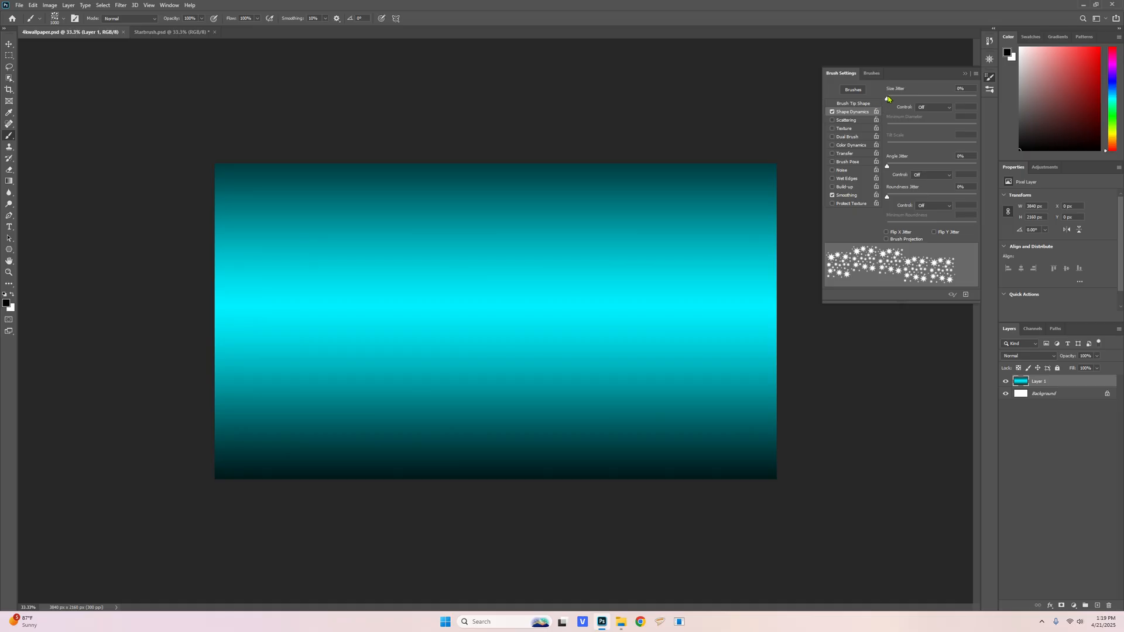
mouse_move(888, 99)
left_mouse_down()
mouse_move(927, 99)
mouse_move(918, 91)
left_mouse_up()
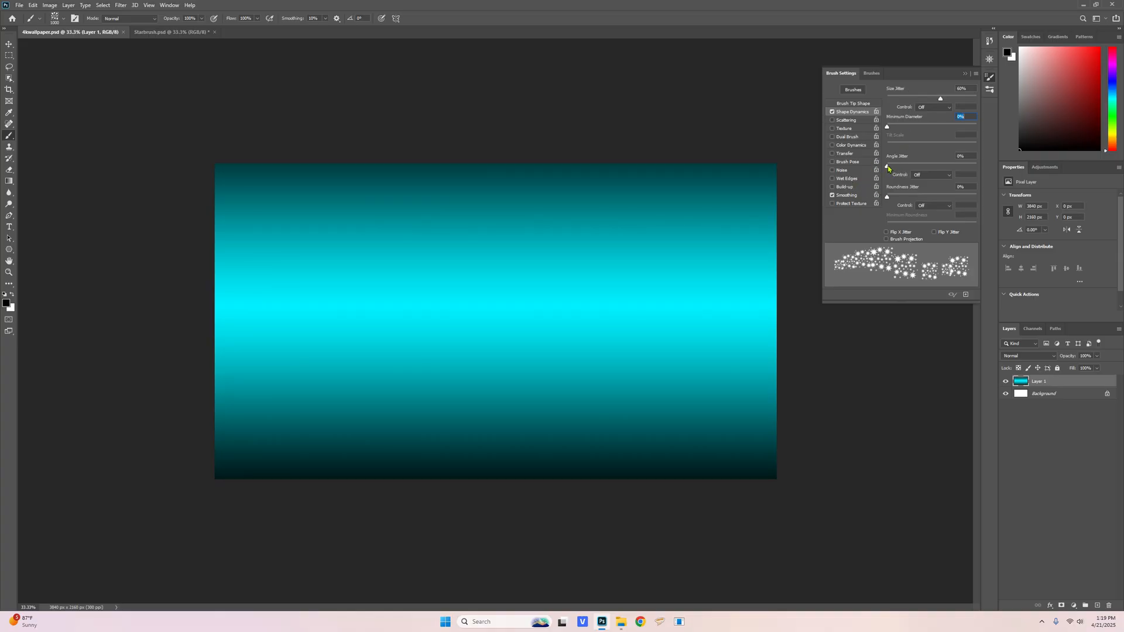
left_click_drag(888, 169, 981, 176)
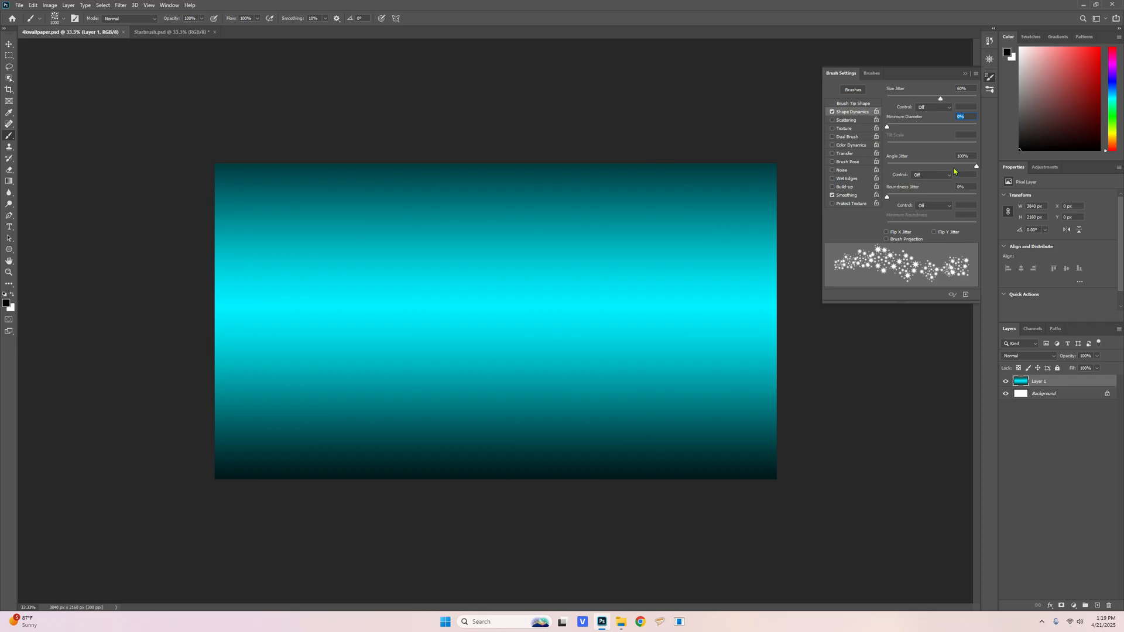
Enable Scattering for the star brush with 500% scatter and a count of 8, and collapse the brush settings.
left_click(849, 120)
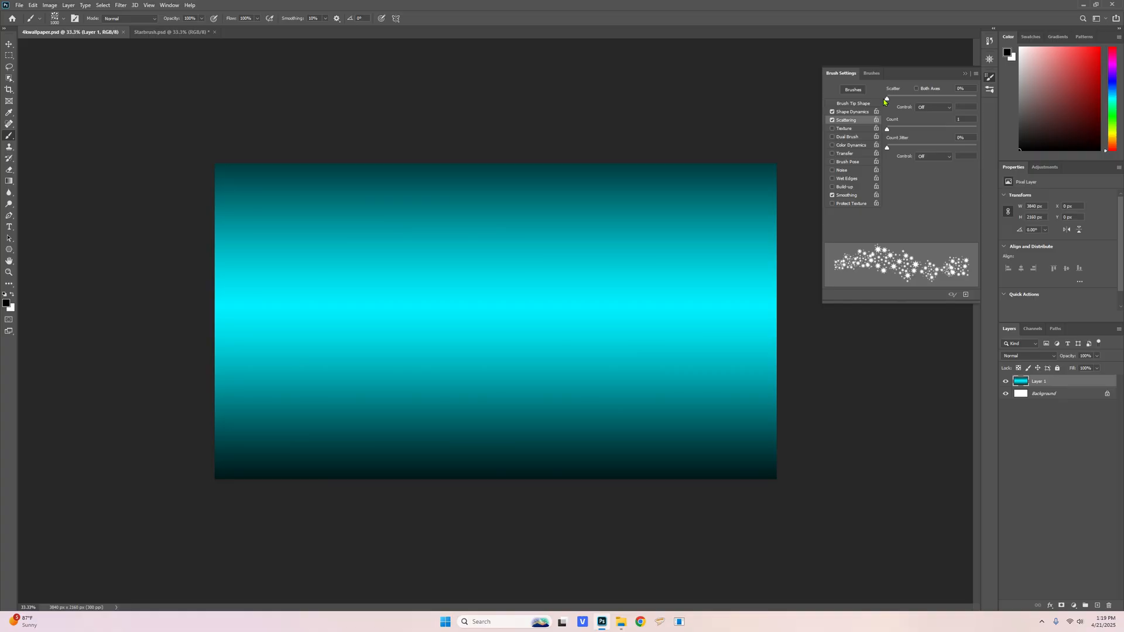
left_click_drag(888, 101, 938, 107)
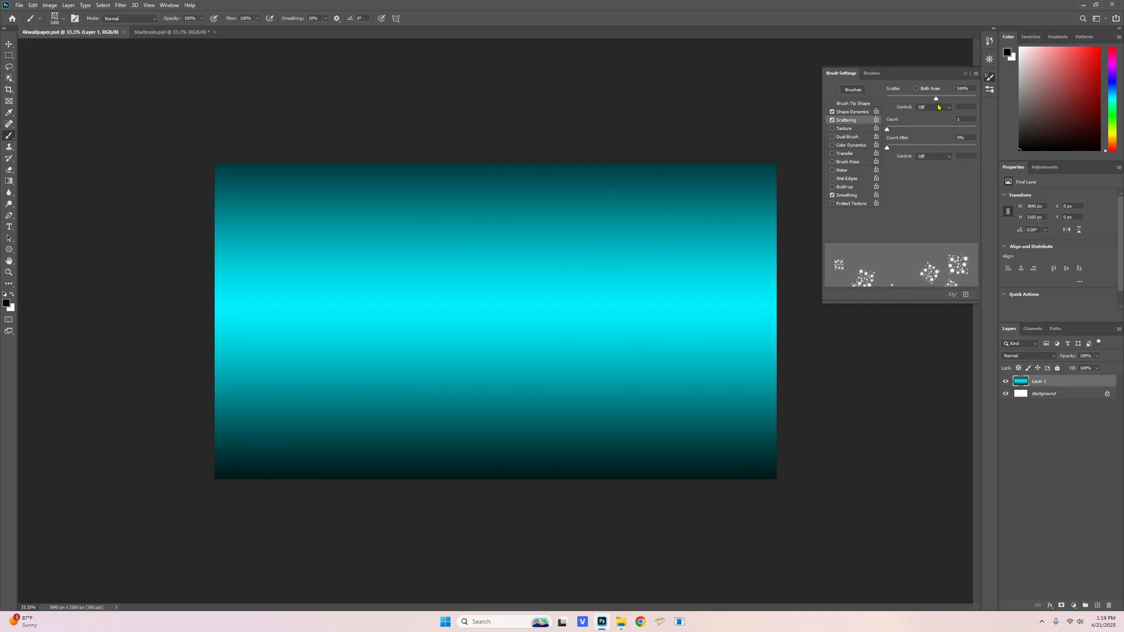
type("500")
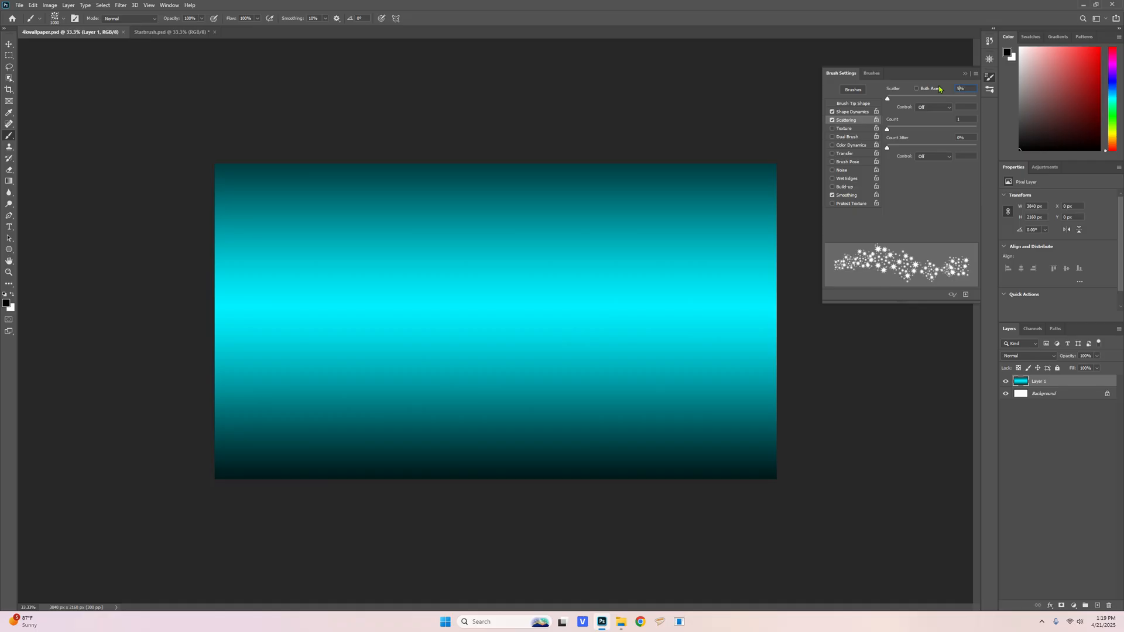
key("Return")
key("Tab")
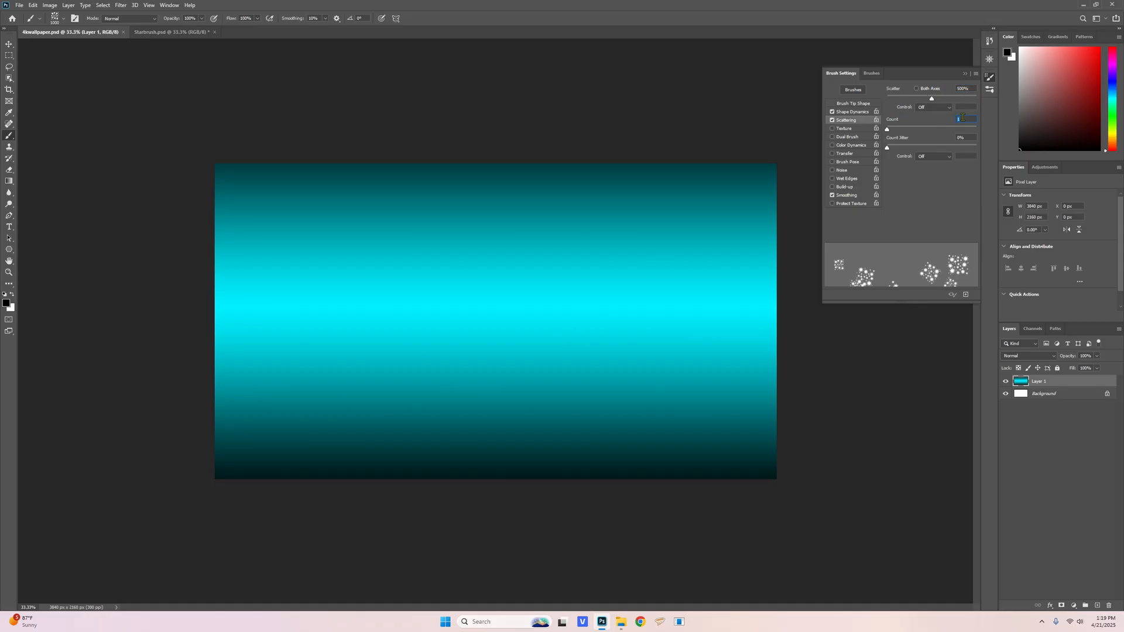
type("5")
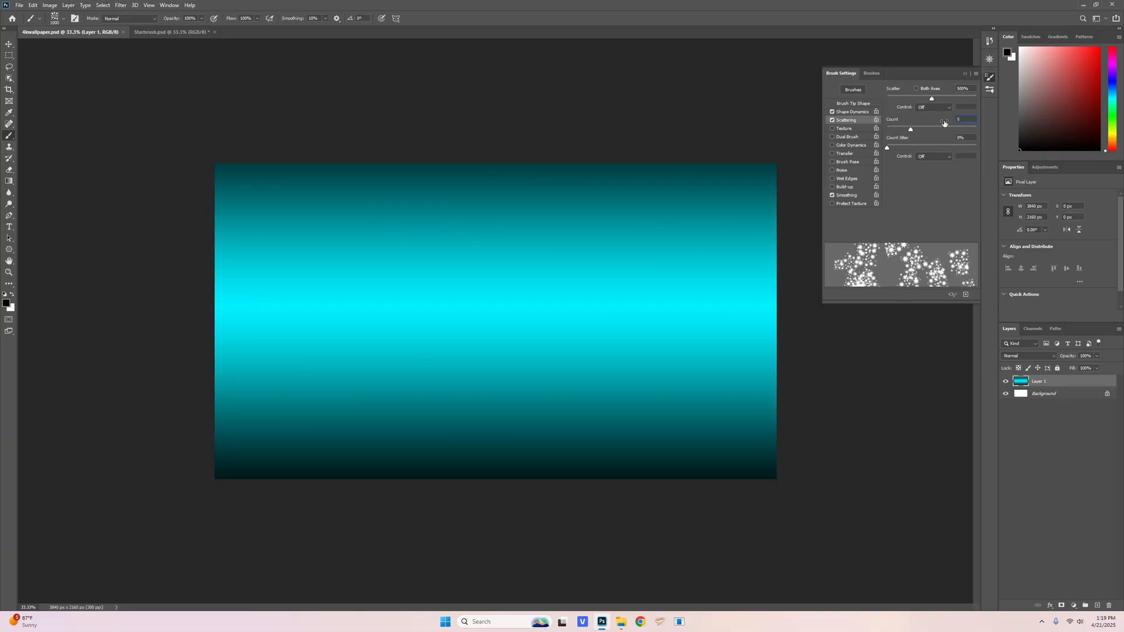
key("BackSpace")
type("6")
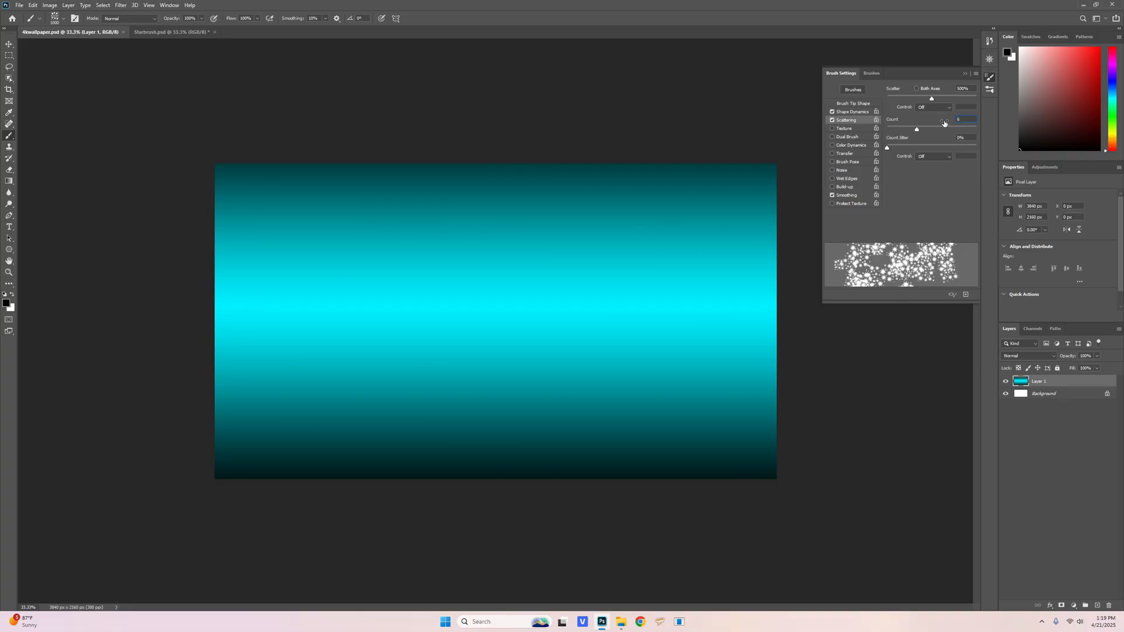
type("5")
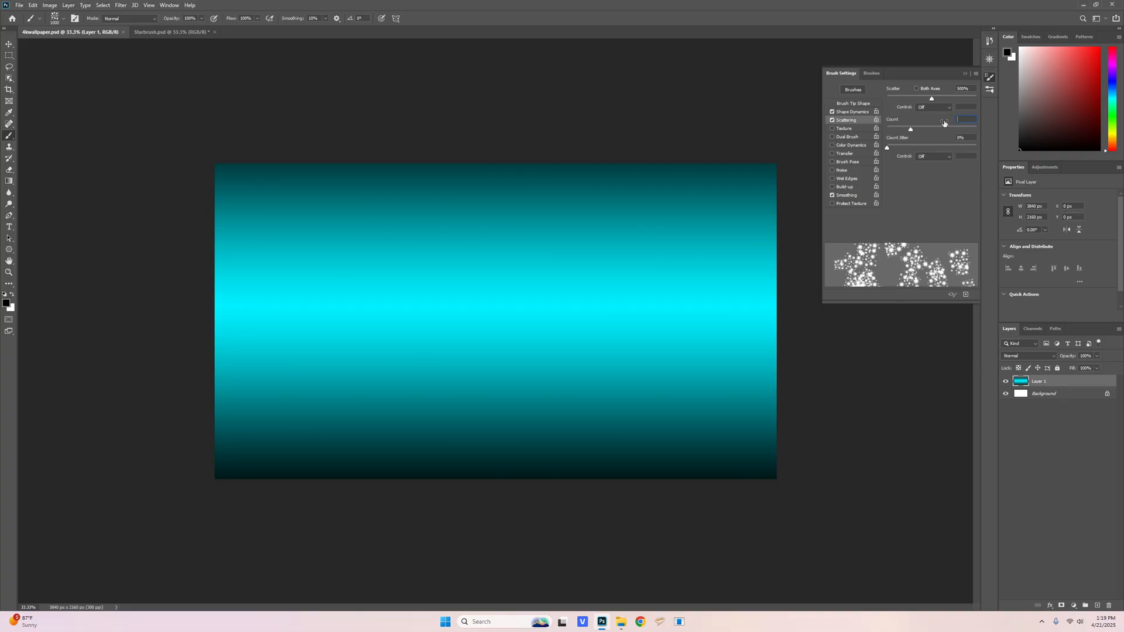
type("8")
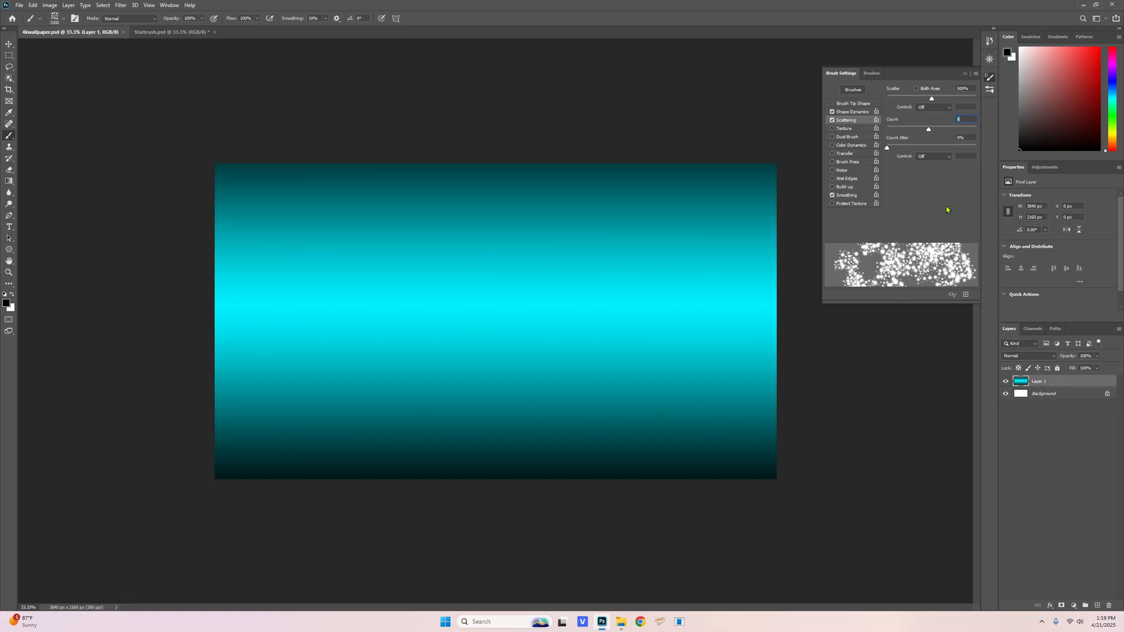
left_click(872, 73)
left_click(840, 73)
left_click(963, 75)
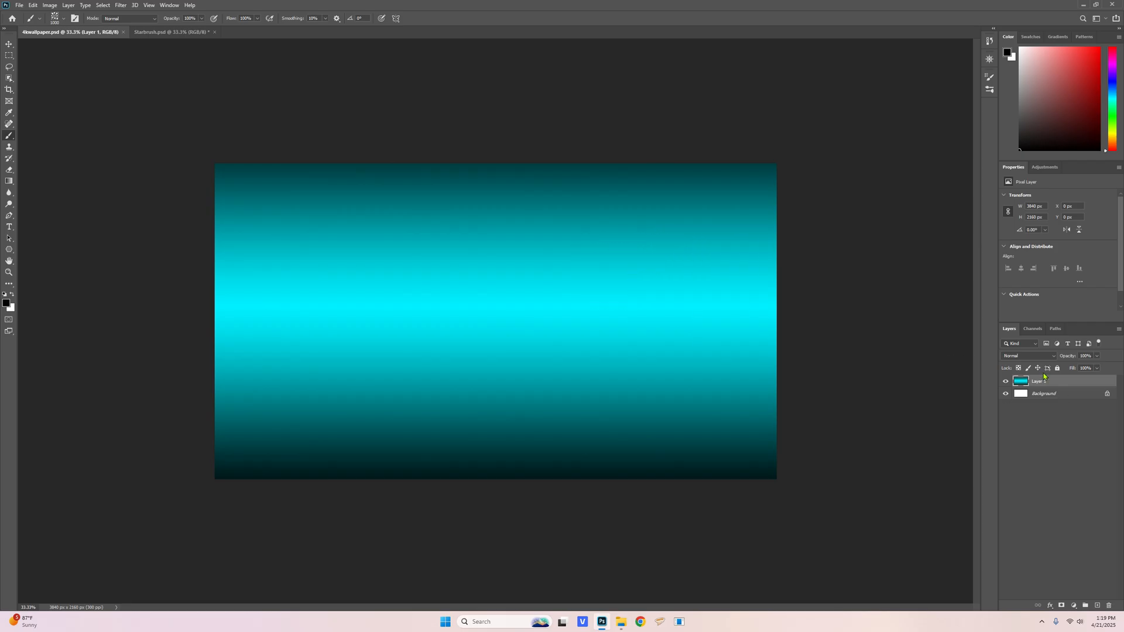
Add a new layer above the gradient layer, and briefly hide and reshow the gradient layer.
left_click(1098, 606)
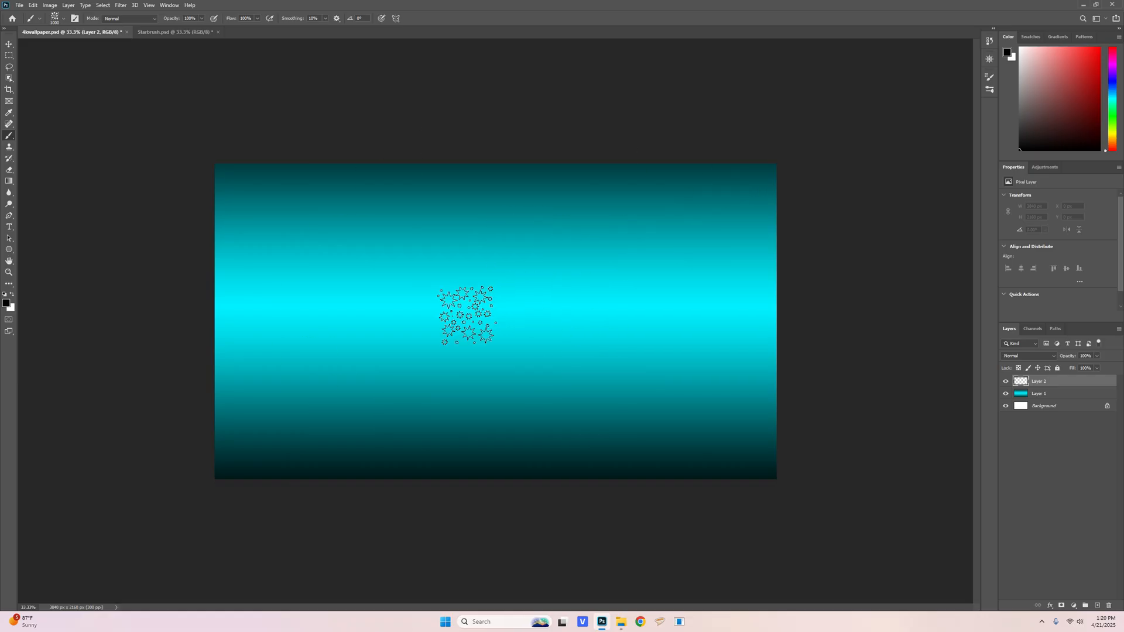
left_click(1006, 393)
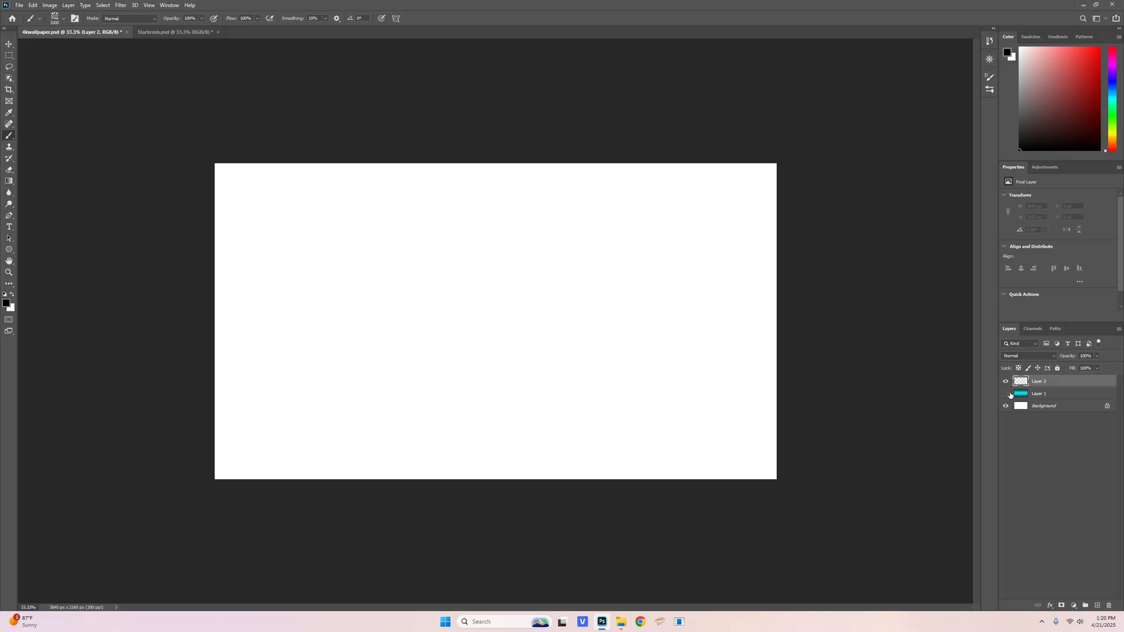
left_click(1006, 393)
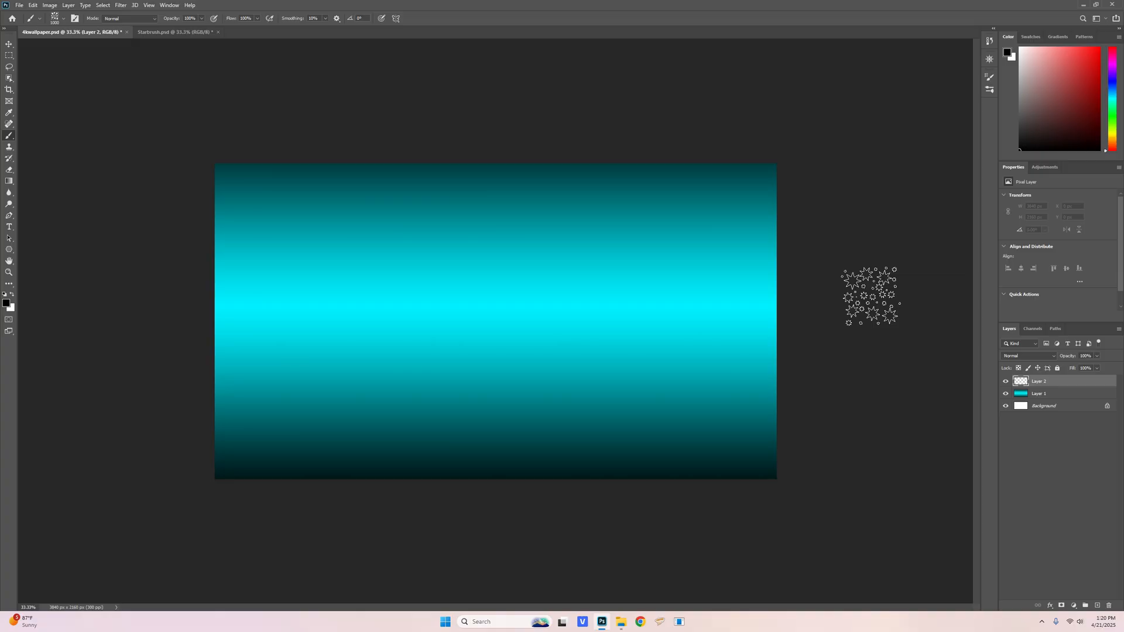
Paint black stars across the full width of the wallpaper on the new layer and invert them to white.
left_click(990, 59)
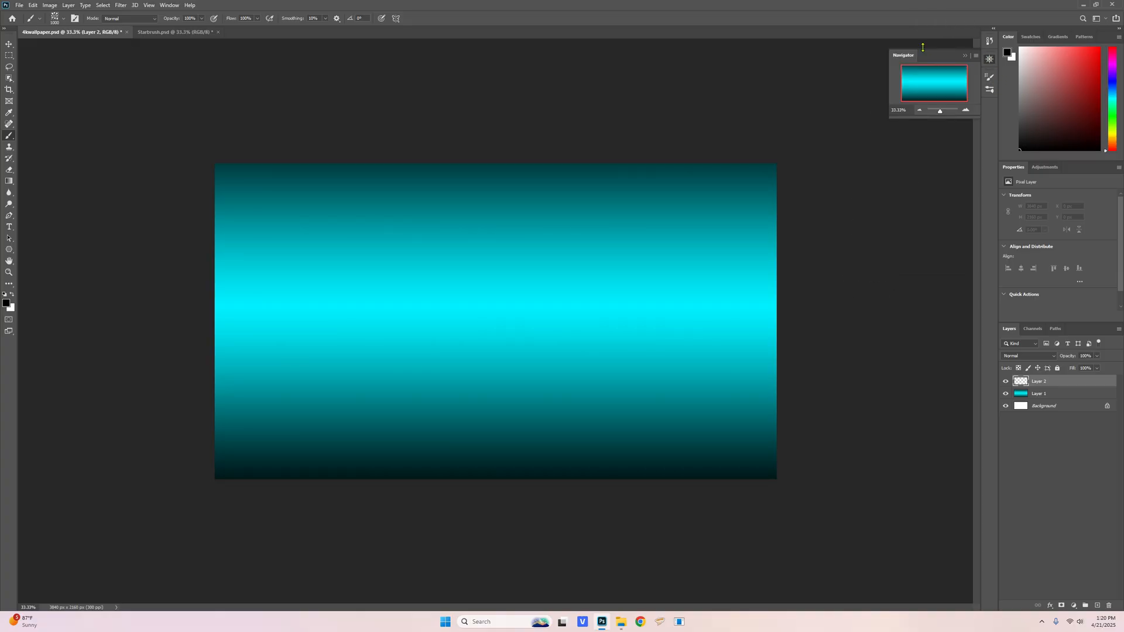
left_click_drag(940, 111, 941, 112)
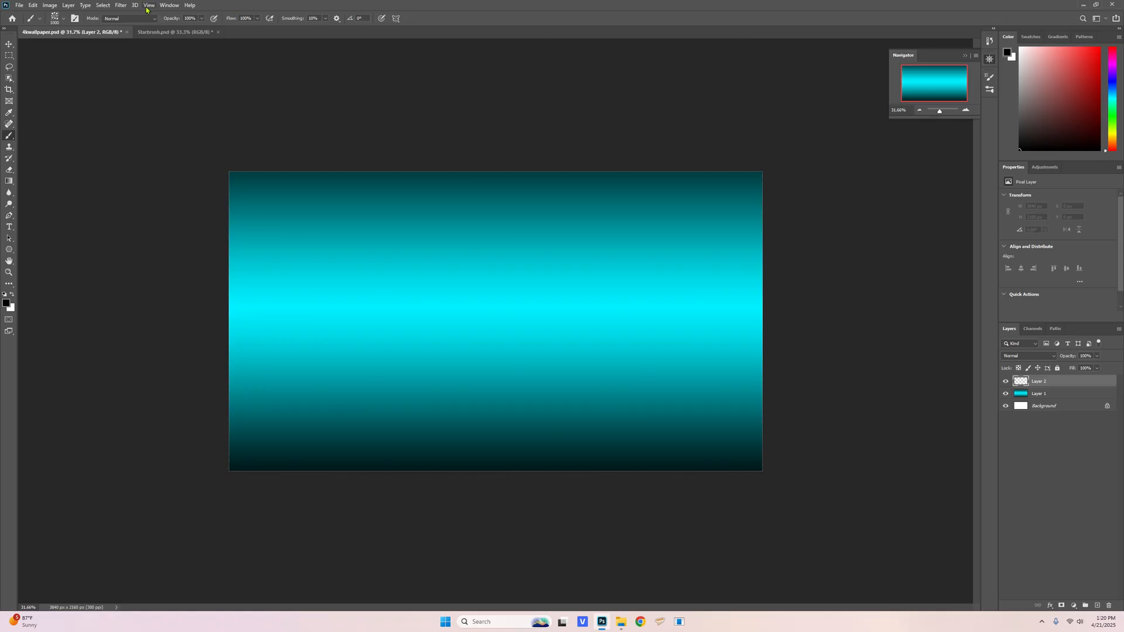
left_click(168, 6)
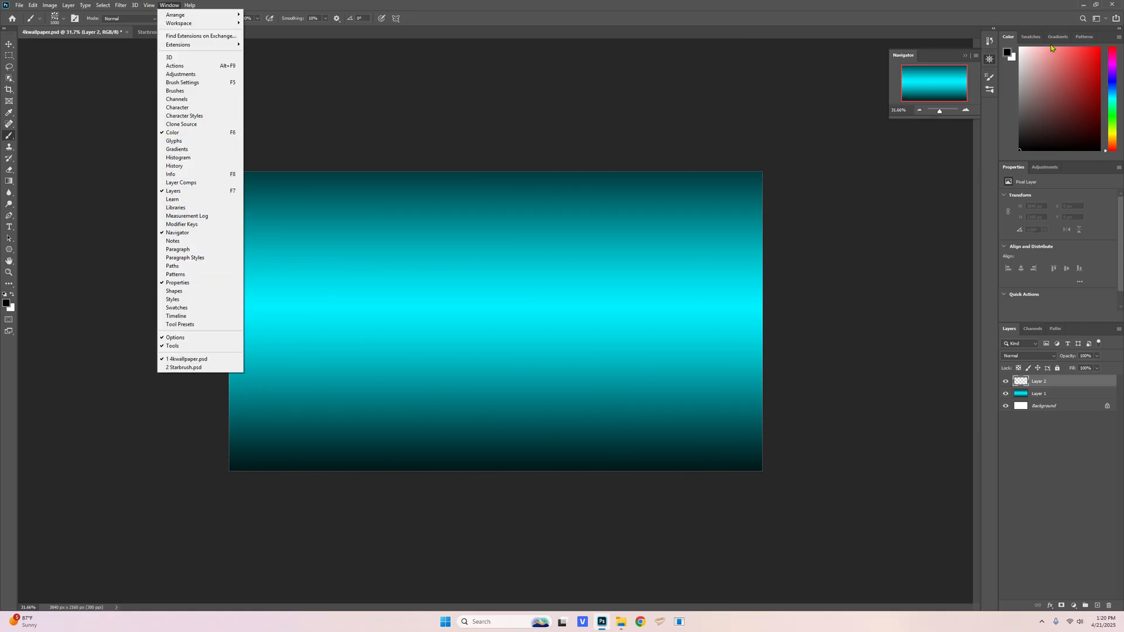
left_click(190, 233)
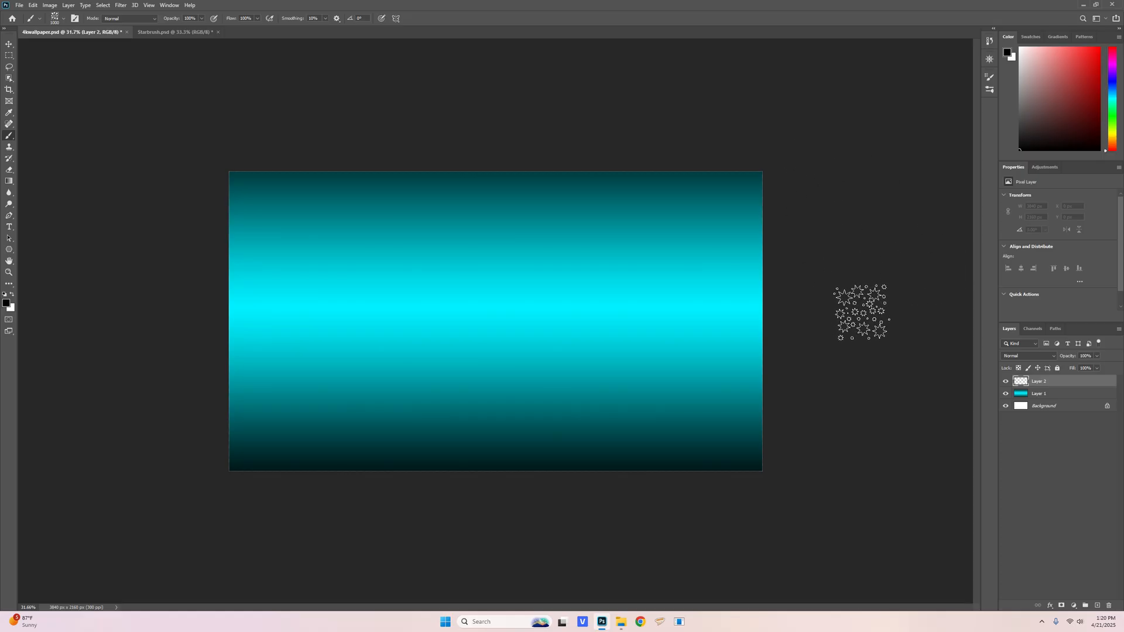
mouse_move(788, 306)
left_mouse_down()
mouse_move(275, 281)
mouse_move(163, 289)
left_mouse_up()
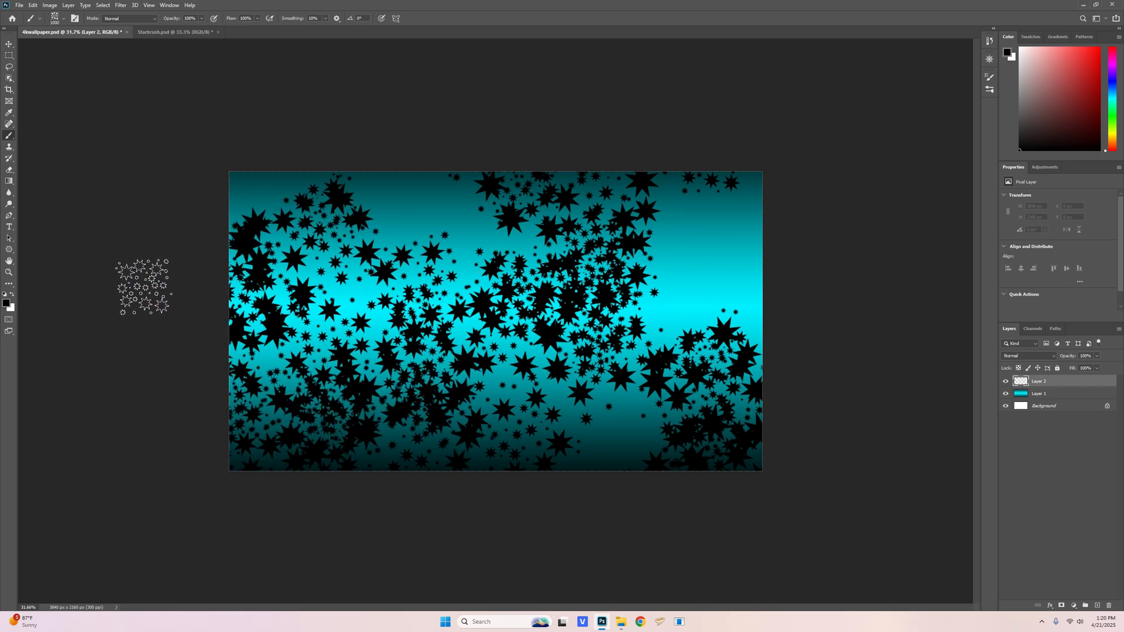
mouse_move(138, 289)
left_mouse_down()
mouse_move(535, 286)
mouse_move(650, 299)
mouse_move(873, 291)
mouse_move(864, 279)
left_mouse_up()
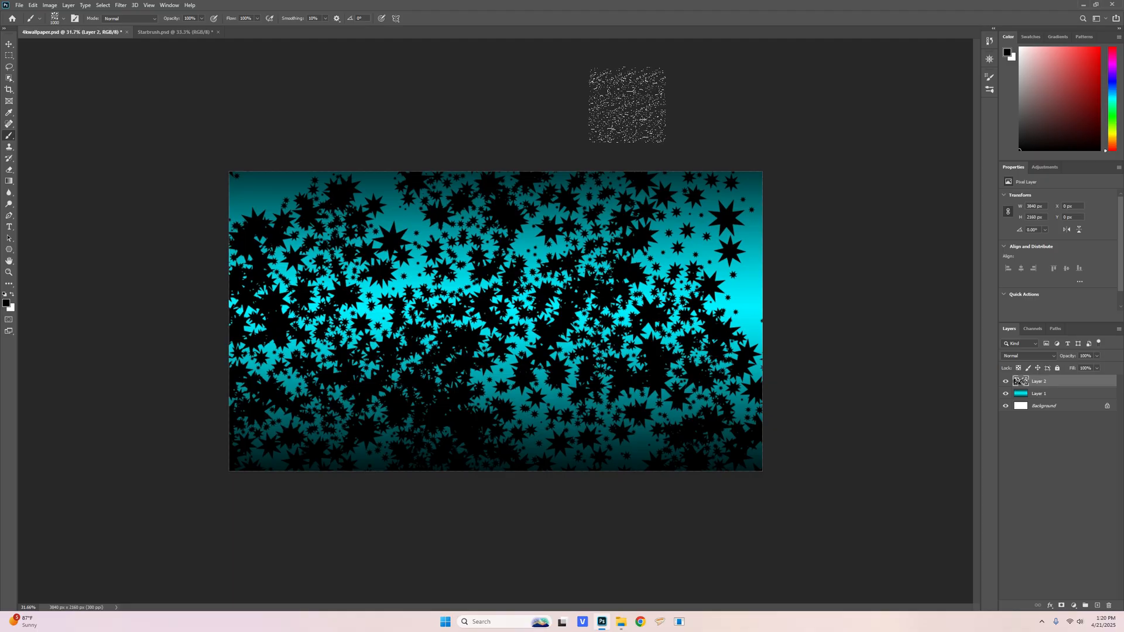
key("ctrl+i")
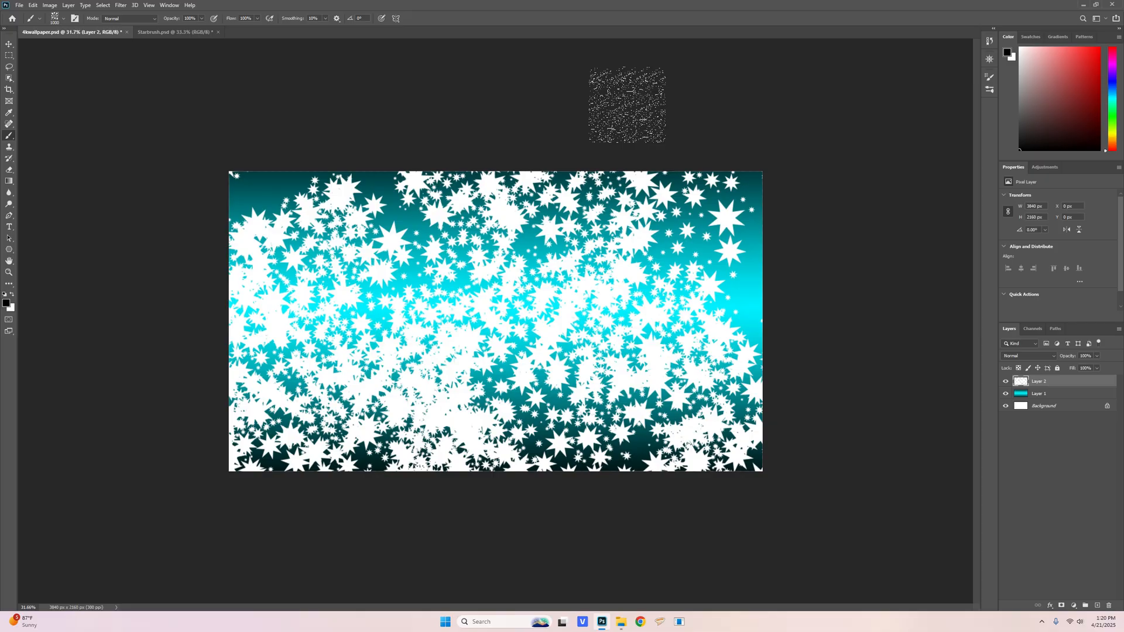
left_click(700, 207)
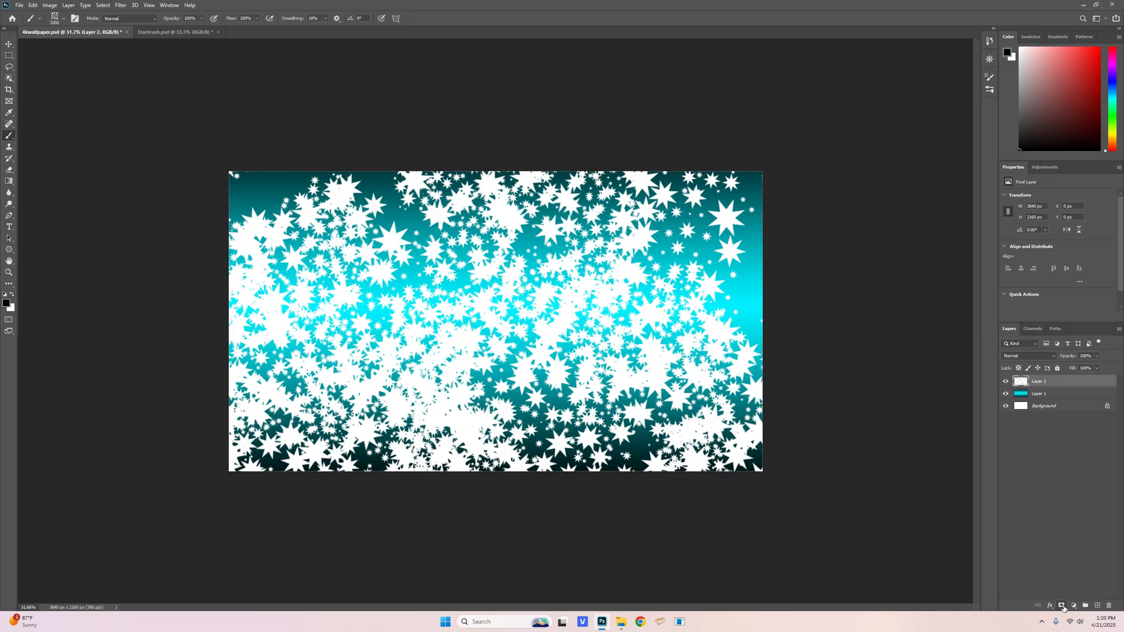
Add a layer mask to the star layer, paint black across it with the star brush, and save the document.
left_click(1062, 606)
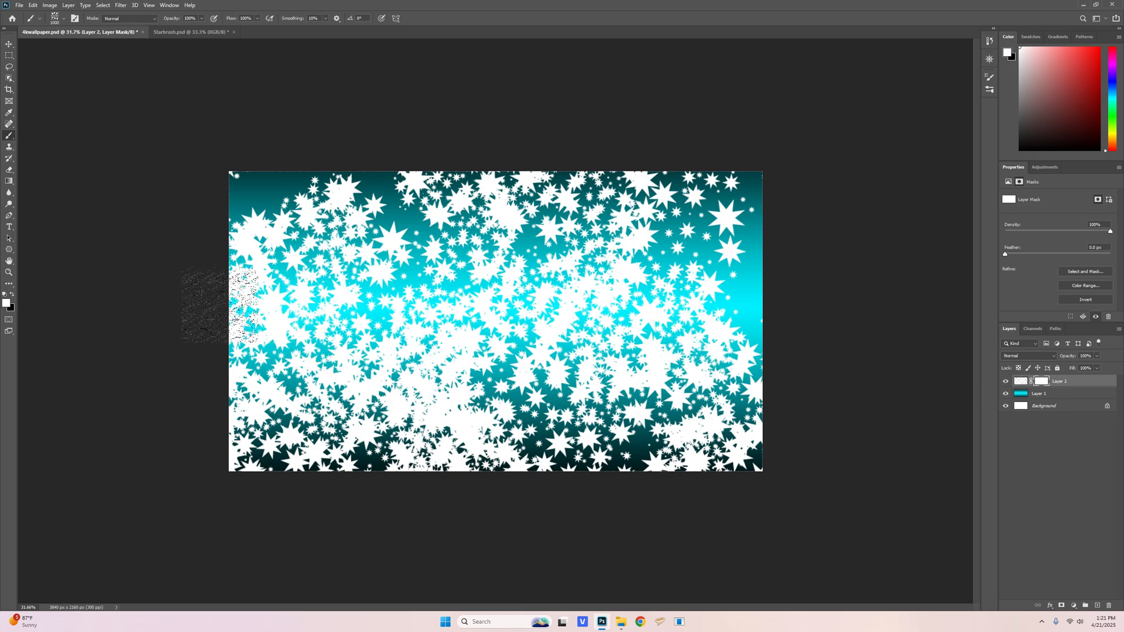
left_click(12, 296)
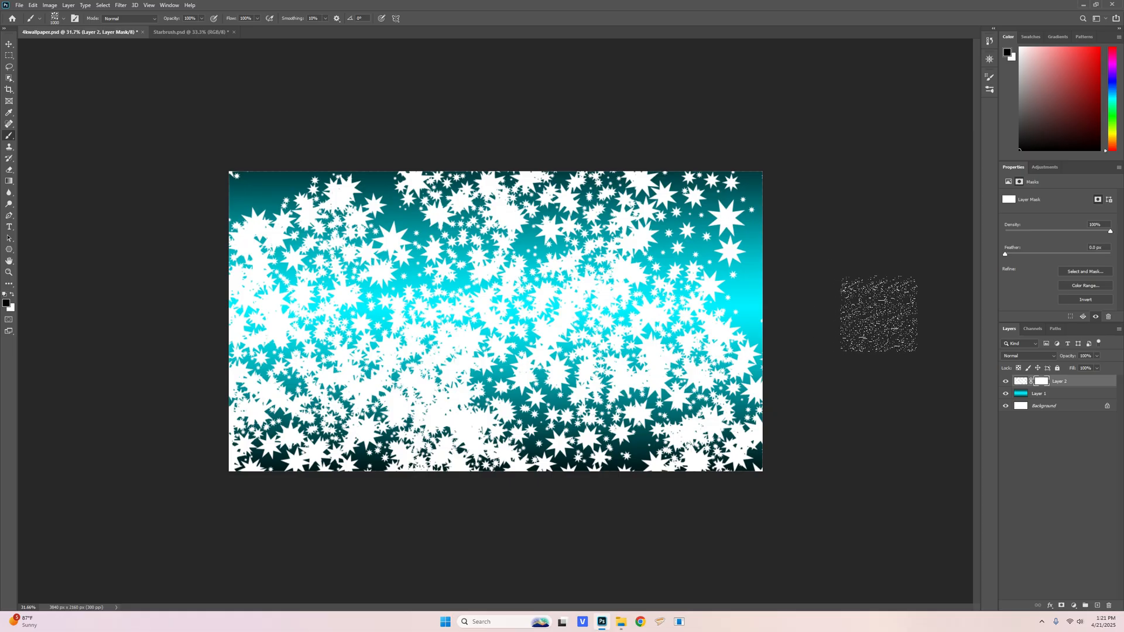
left_click_drag(773, 313, 194, 281)
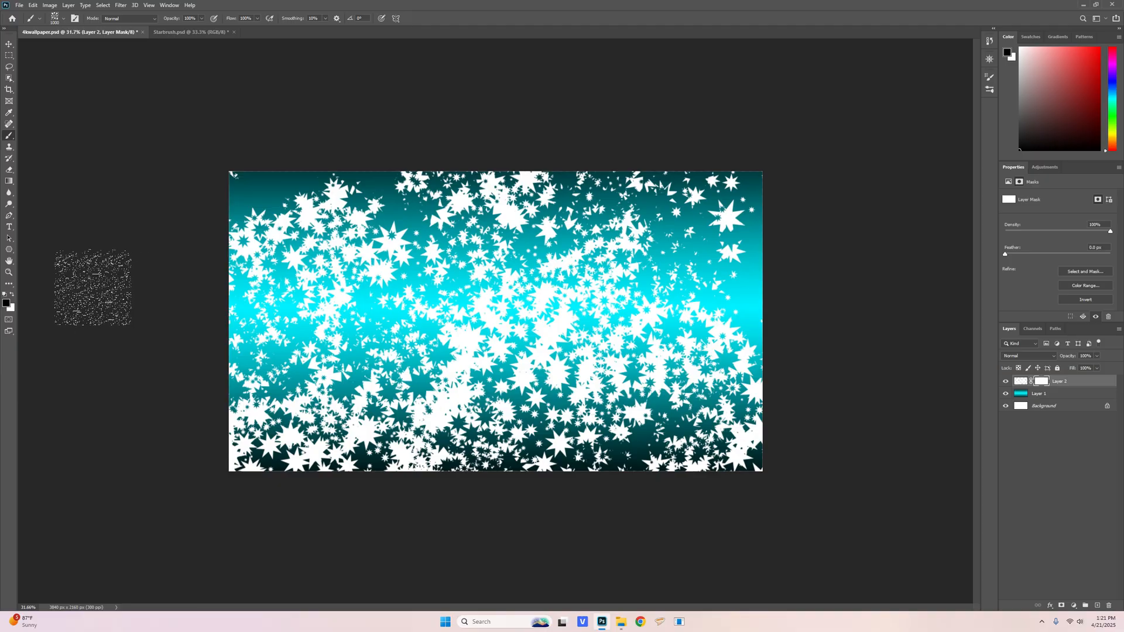
mouse_move(221, 288)
left_mouse_down()
mouse_move(383, 273)
mouse_move(569, 298)
mouse_move(701, 289)
mouse_move(868, 303)
mouse_move(803, 303)
mouse_move(710, 281)
mouse_move(560, 294)
mouse_move(423, 276)
mouse_move(273, 298)
mouse_move(187, 280)
mouse_move(111, 284)
left_mouse_up()
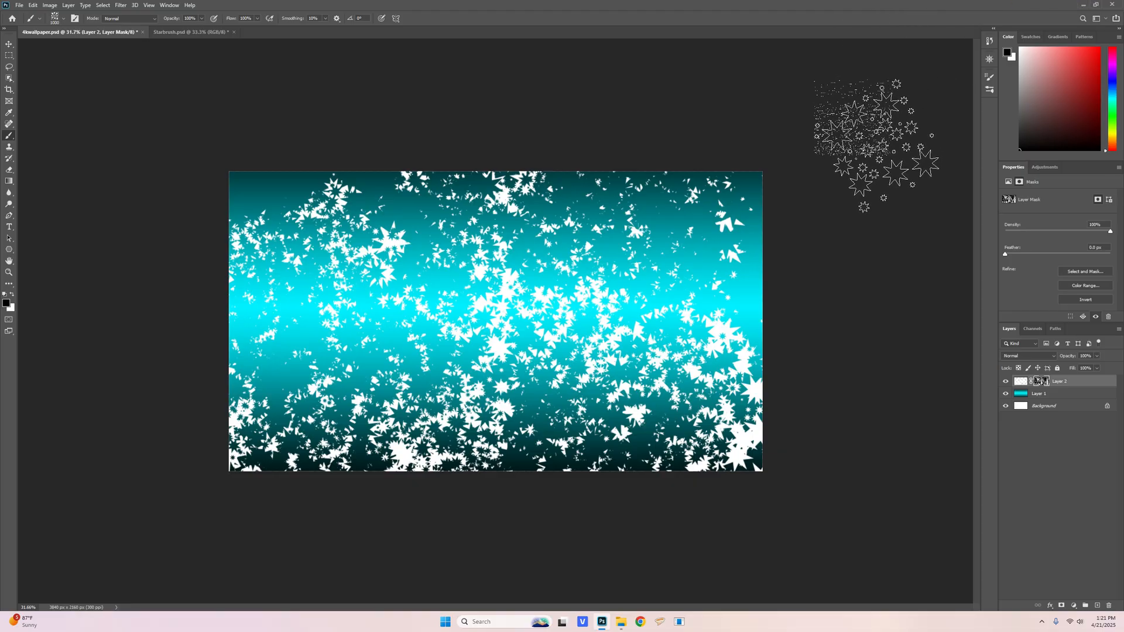
left_click(1087, 502)
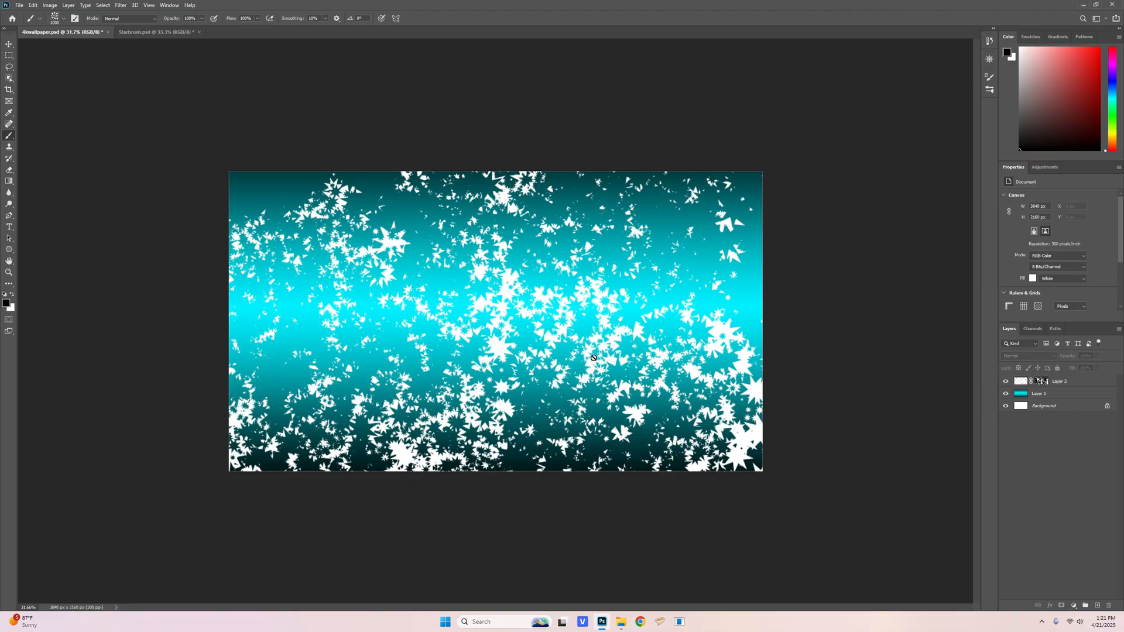
key("ctrl+s")
Disable the star layer's mask to compare the artwork without it, and enable the mask again.
left_click(1040, 382)
right_click(1042, 383)
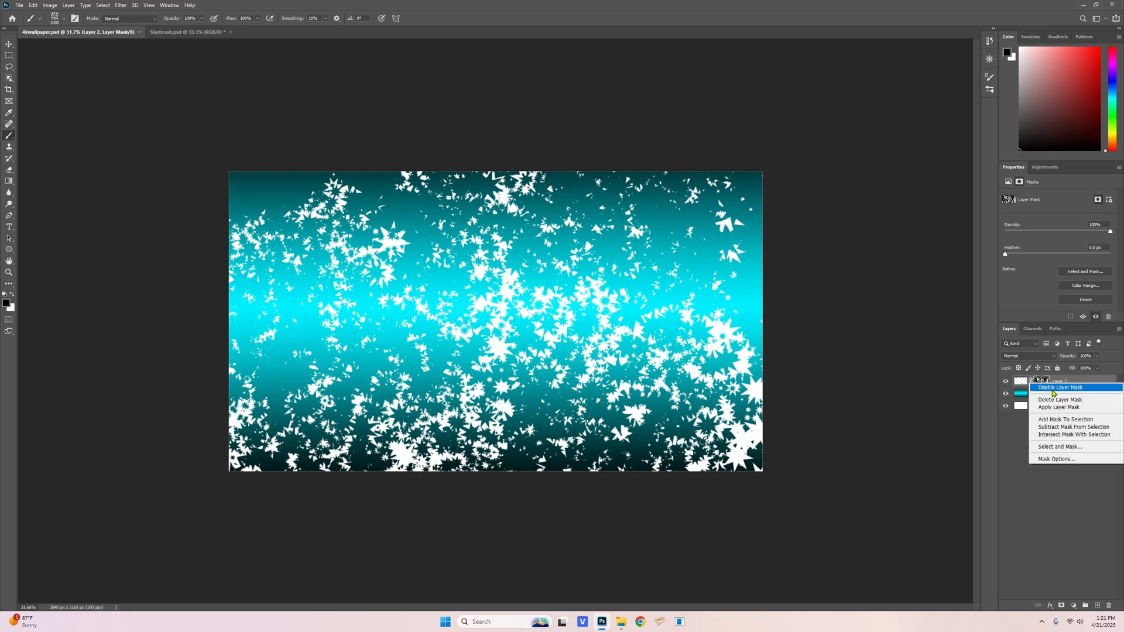
left_click(1045, 388)
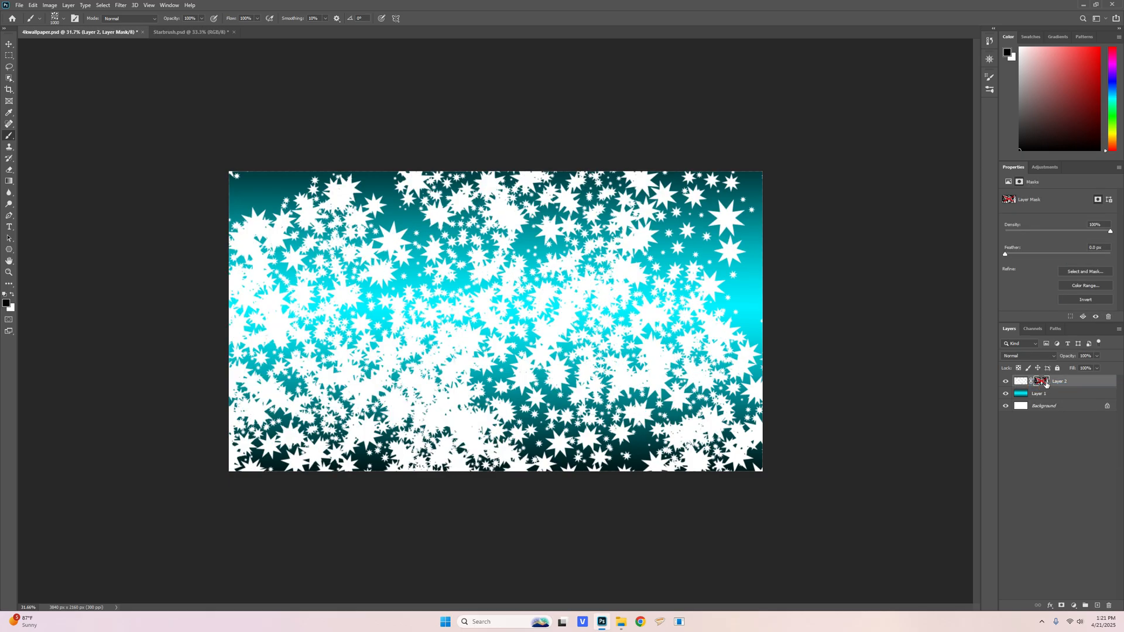
right_click(1046, 384)
left_click(1063, 388)
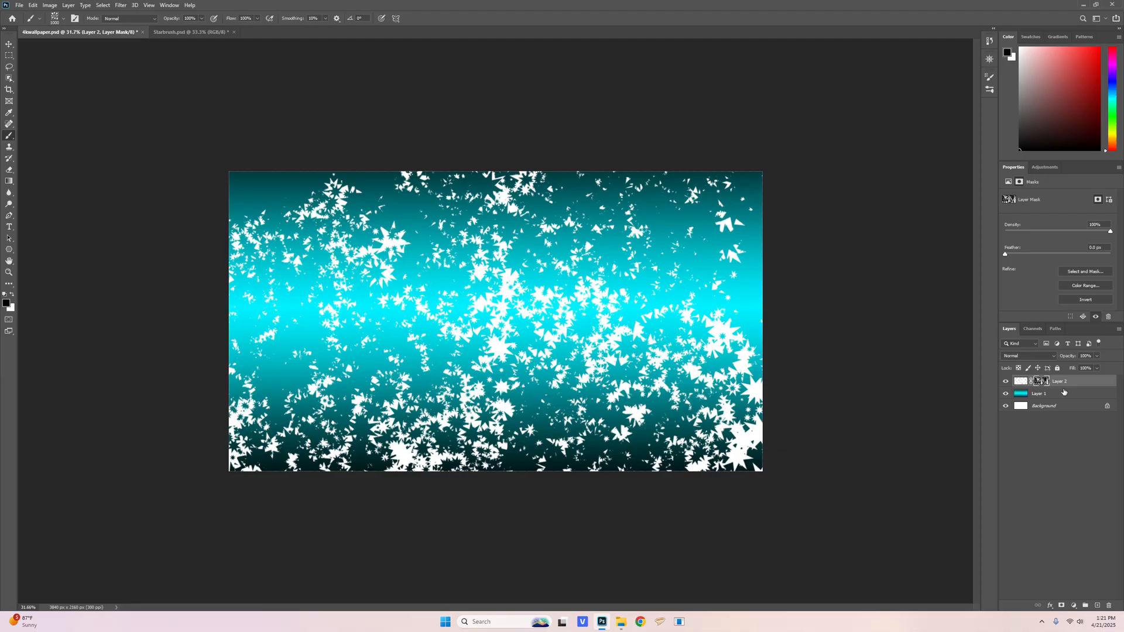
Delete the star layer's mask, undo the deletion, and deselect the layer.
right_click(1043, 383)
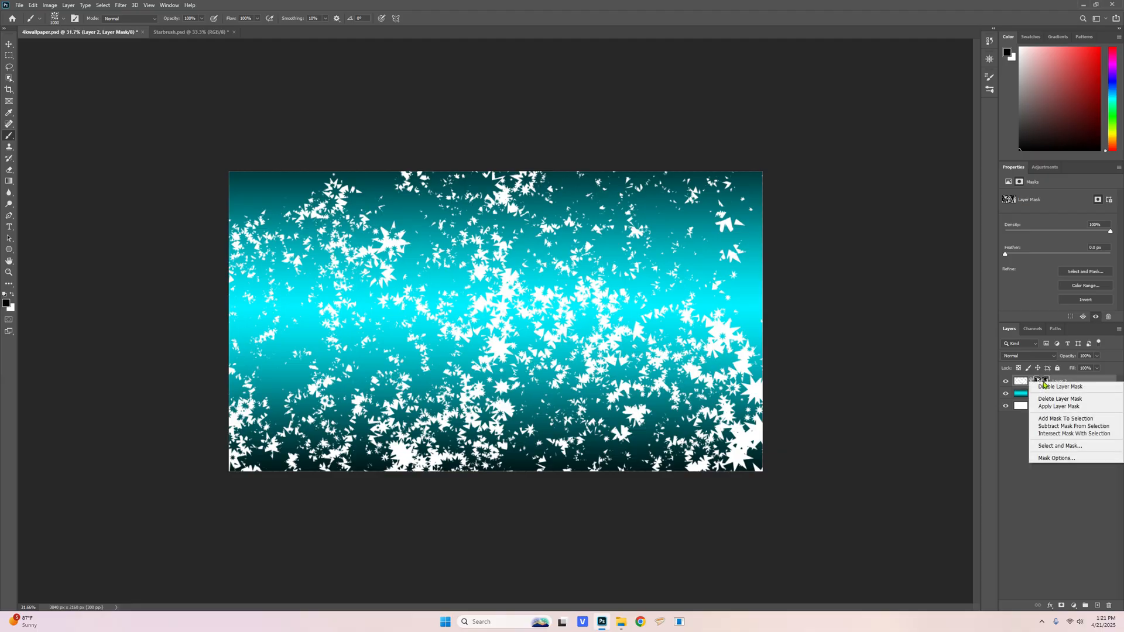
left_click(1062, 400)
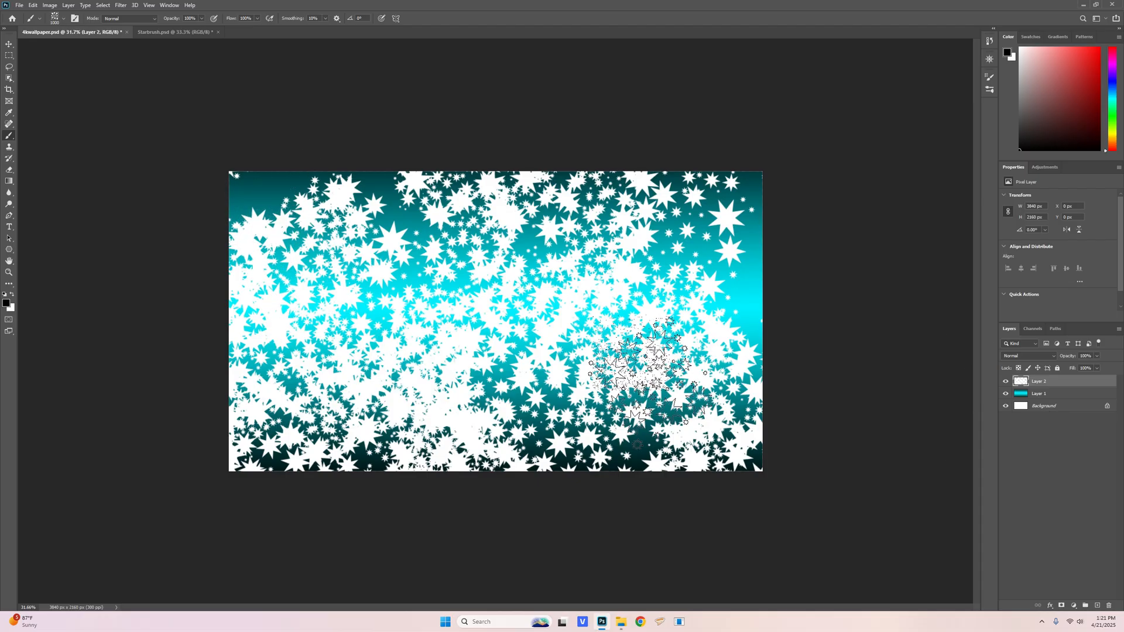
key("ctrl+z")
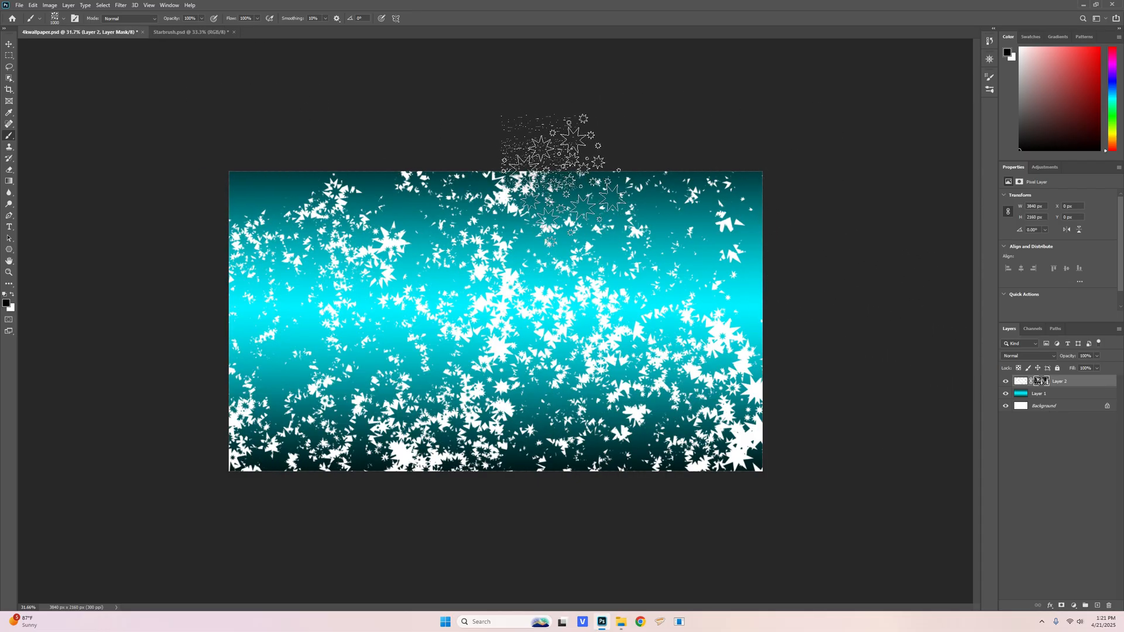
left_click(1064, 462)
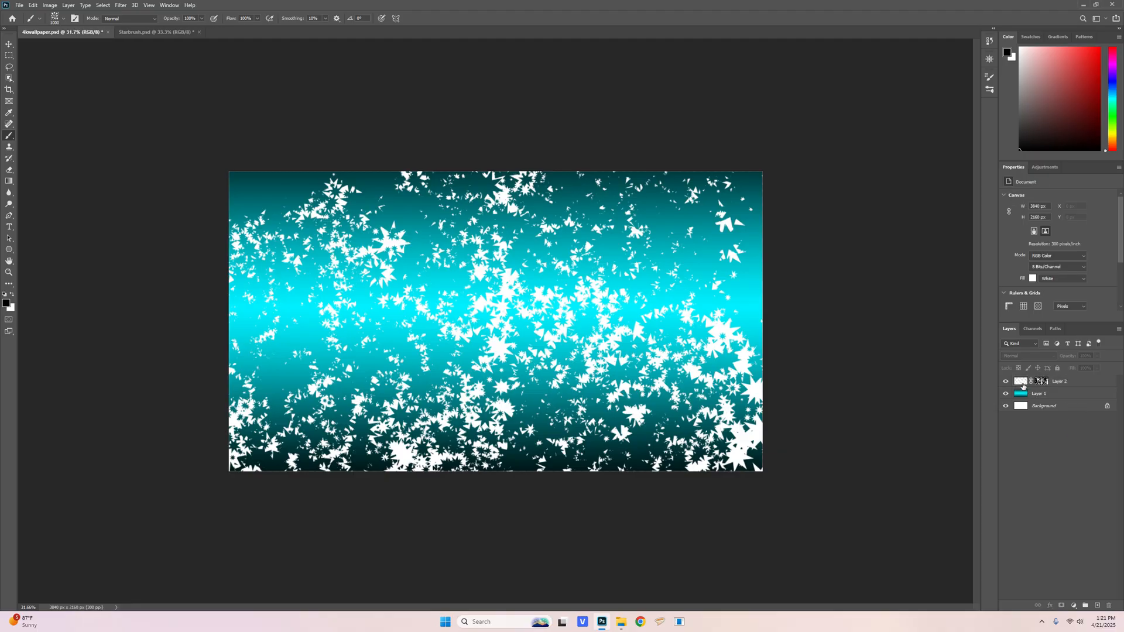
Invert the star layer's pixels to black, invert them back to white, and deselect the layer.
left_click(1023, 385)
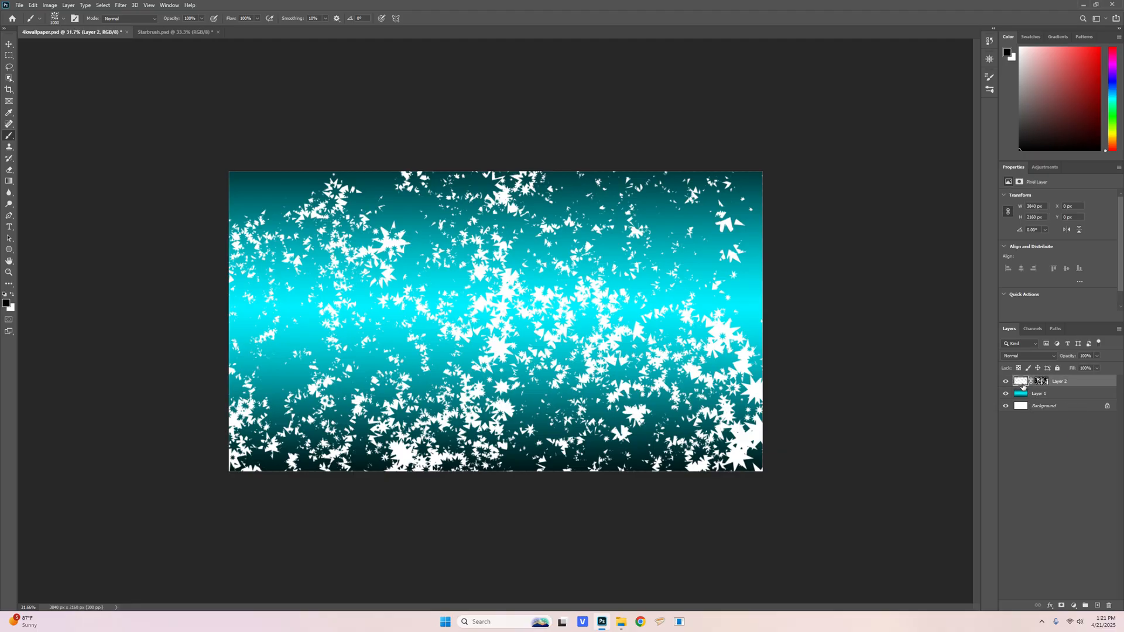
key("ctrl+i")
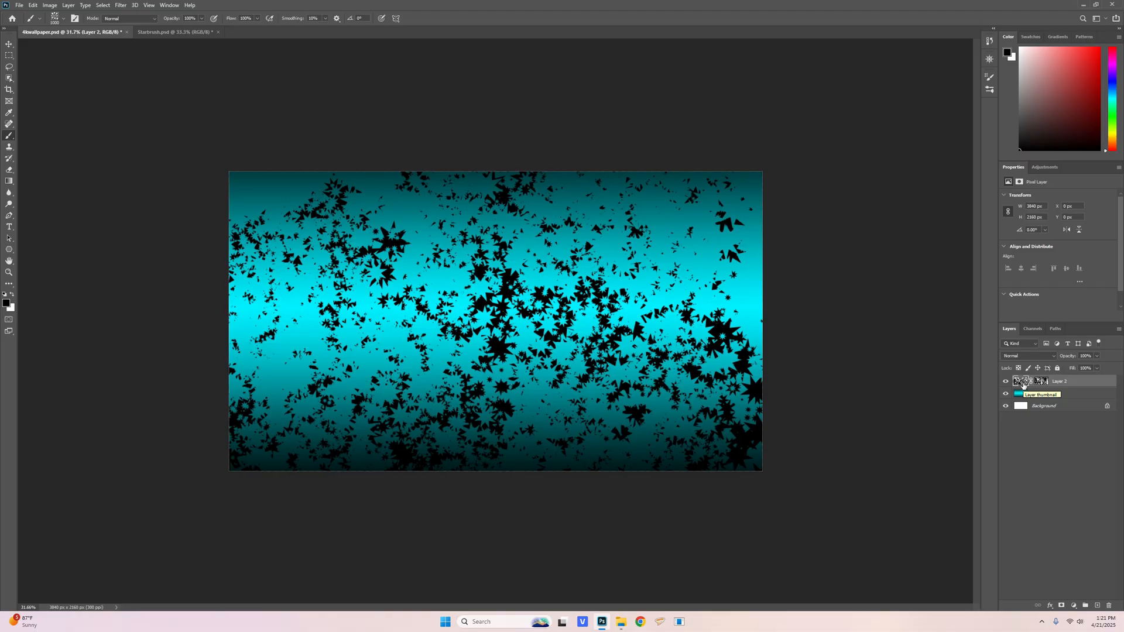
key("ctrl+i")
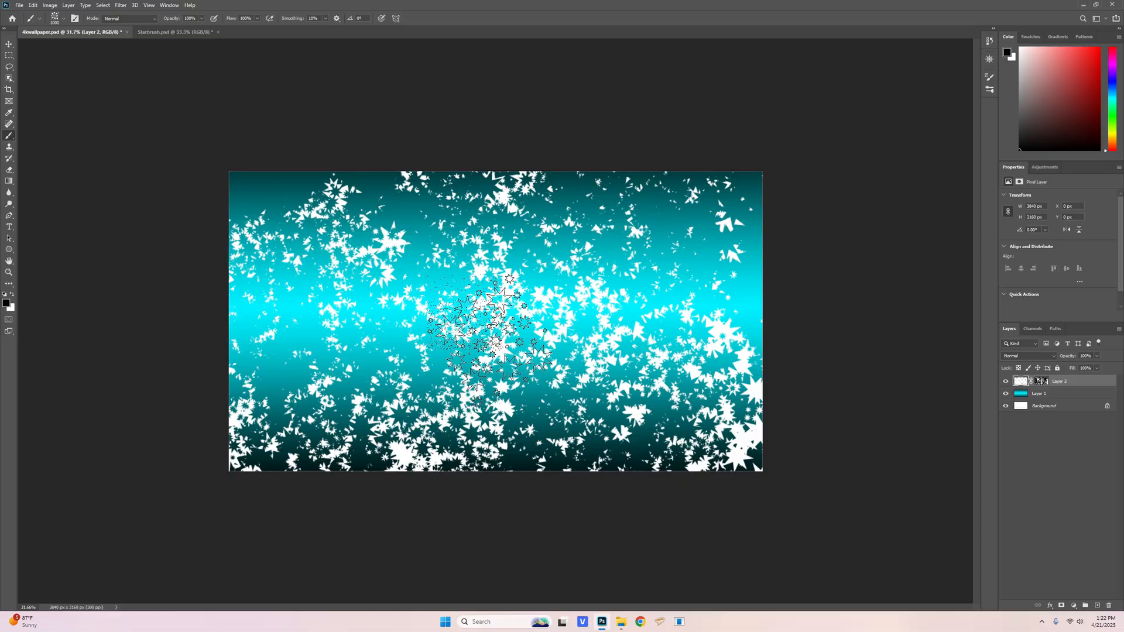
left_click(1032, 440)
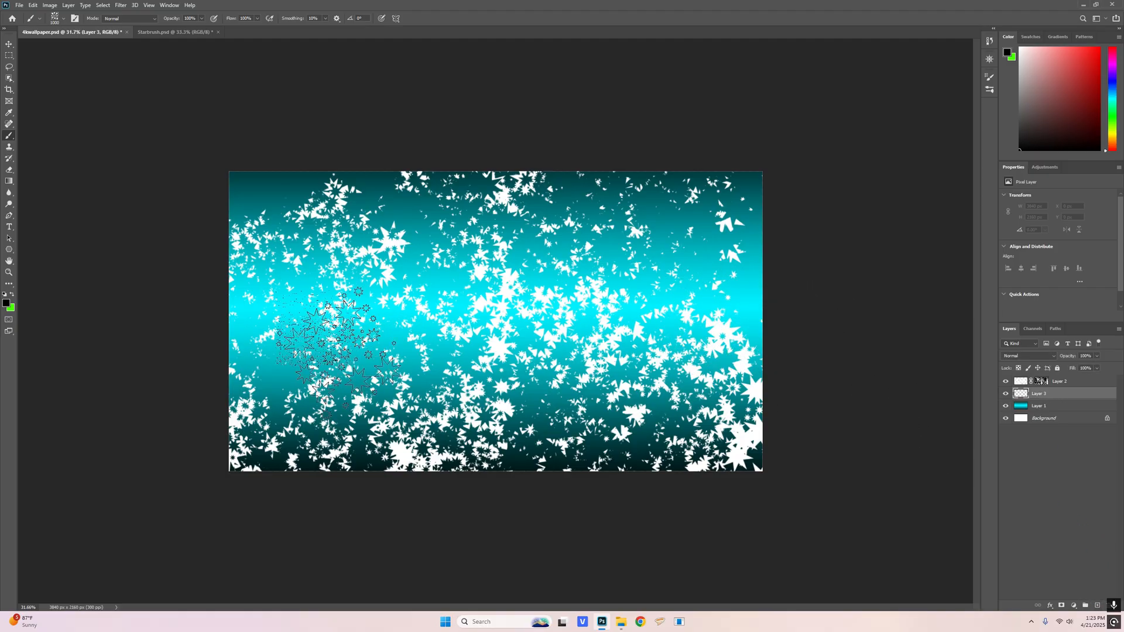
Accept green #48ff00 as the background color and render Clouds on the empty layer between the stars and the gradient.
left_click(13, 307)
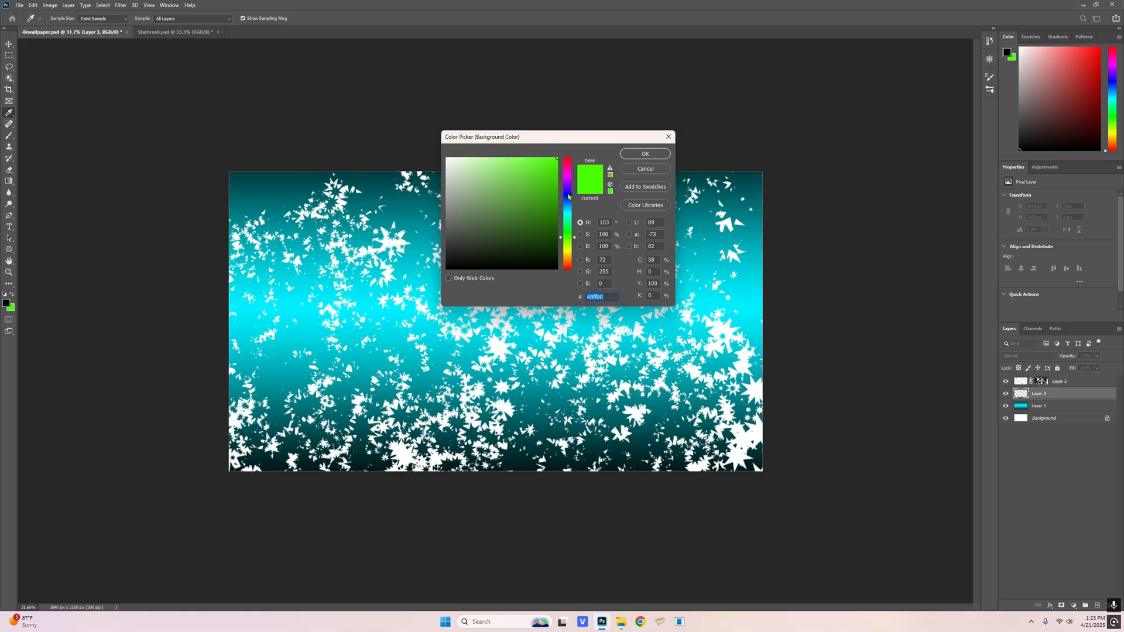
left_click(642, 154)
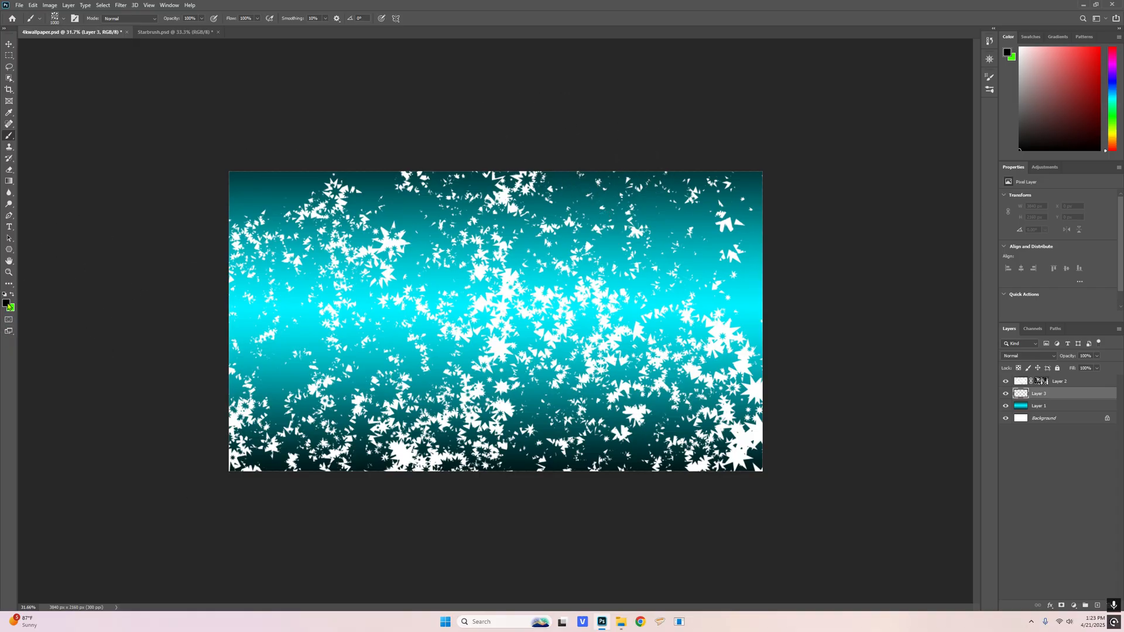
left_click(120, 4)
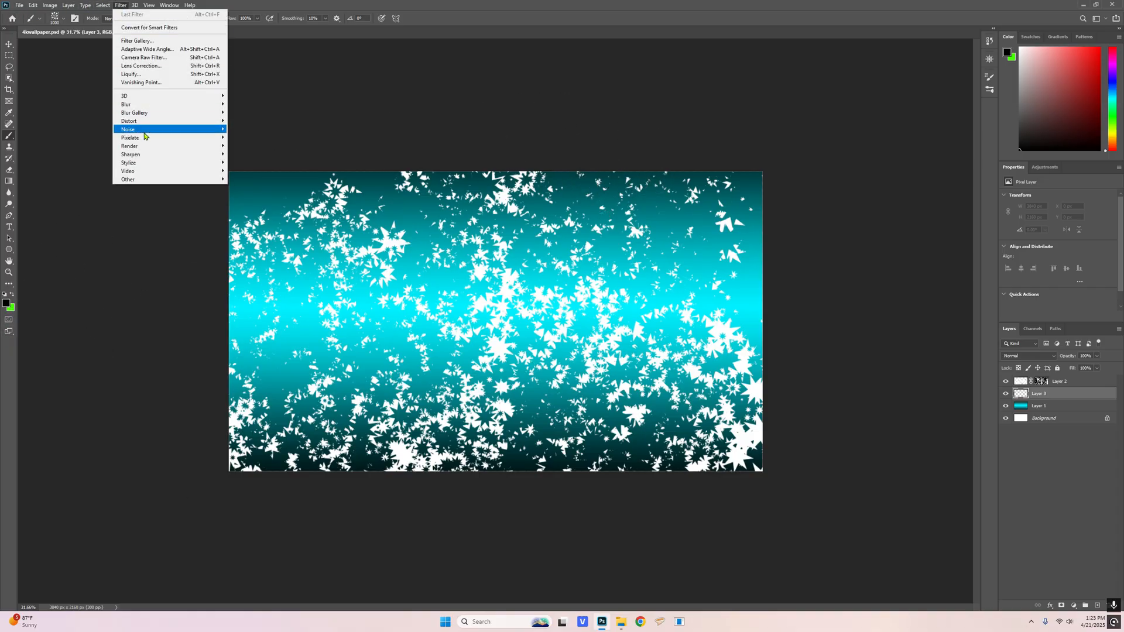
mouse_move(181, 145)
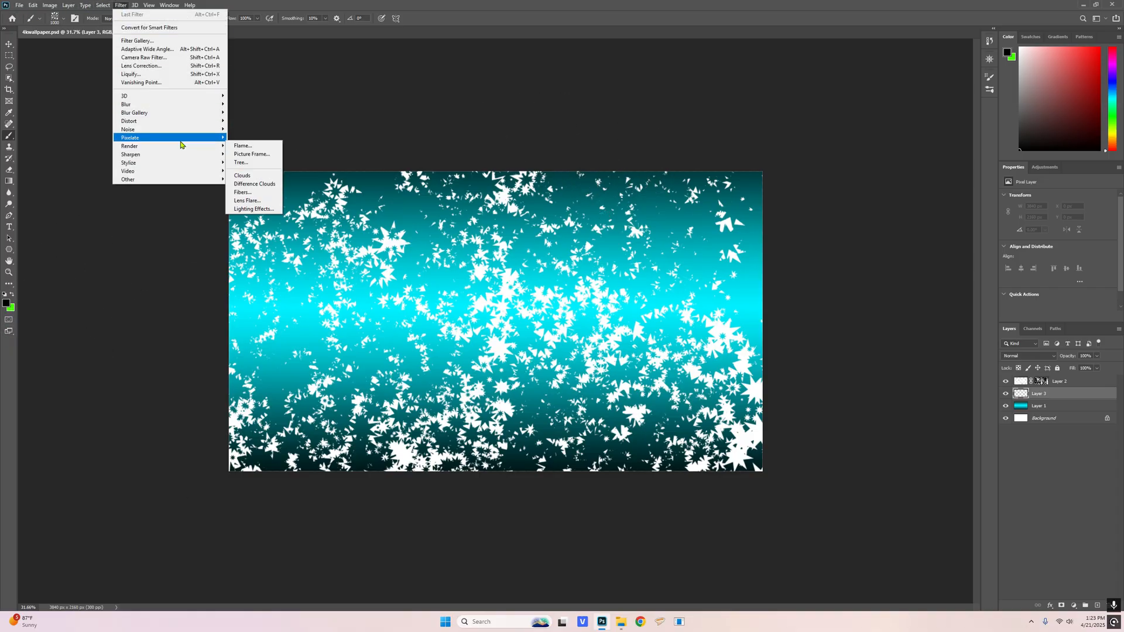
left_click(257, 176)
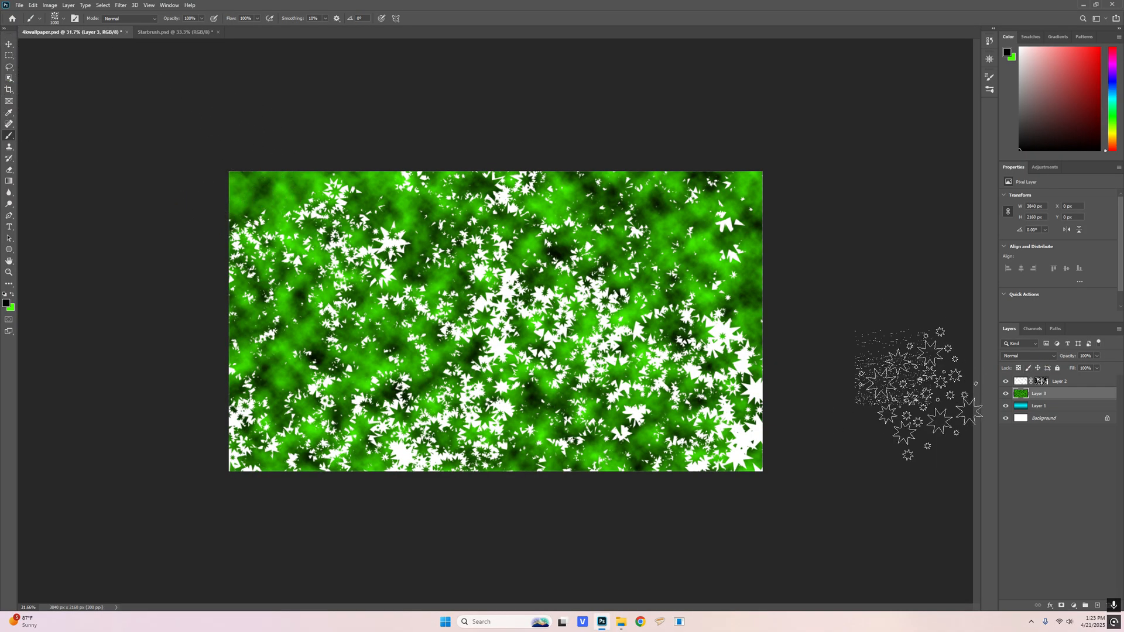
Set the green cloud layer's blend mode to Soft Light and add a layer mask to it.
left_click(1018, 356)
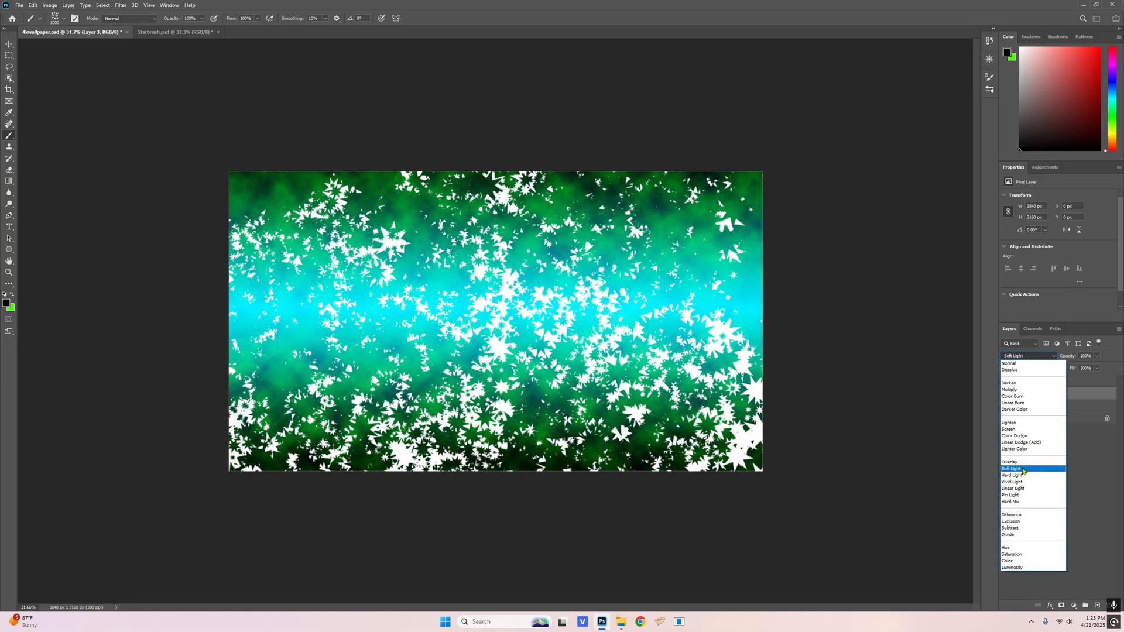
left_click(1012, 469)
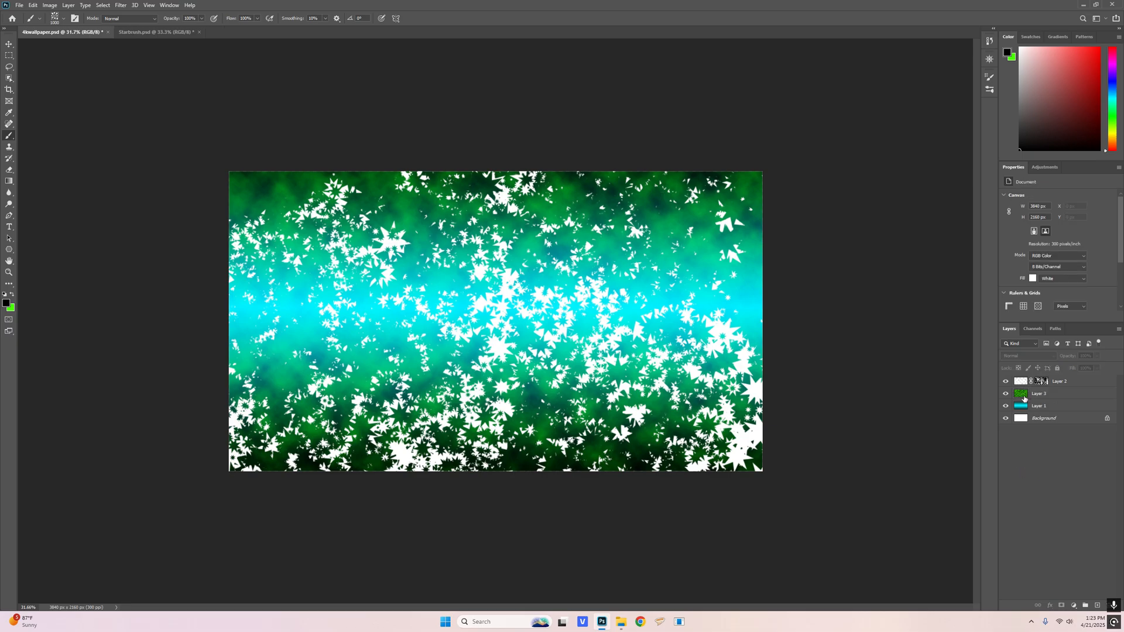
left_click(1061, 606)
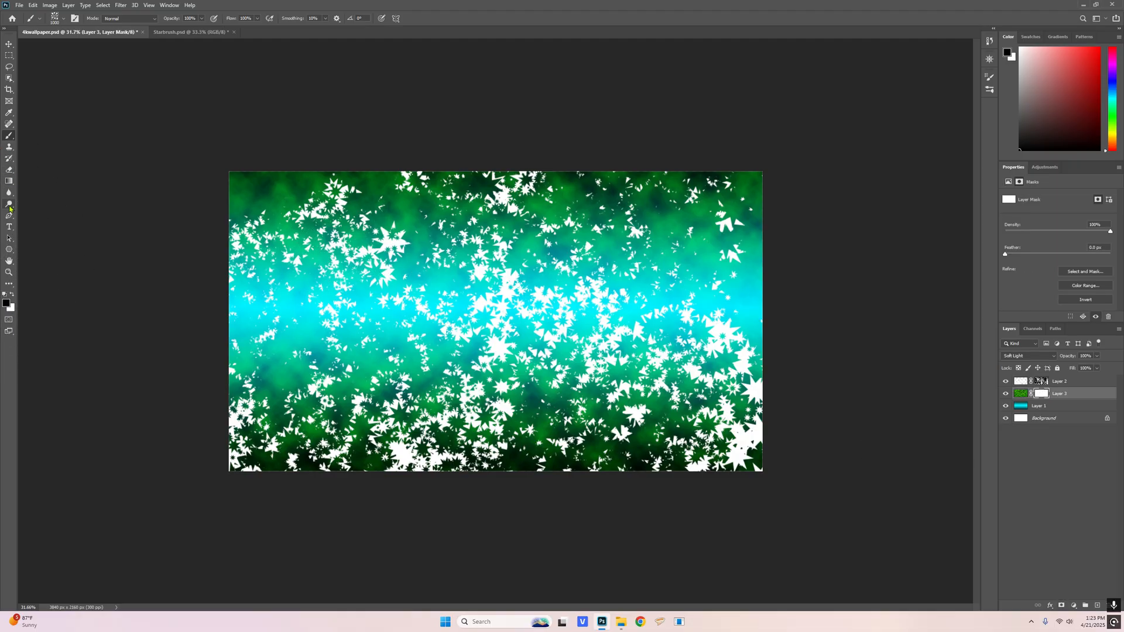
Set up the Gradient tool with the black-to-white Foreground to Background preset from the Basics group.
left_click(9, 183)
left_click(34, 180)
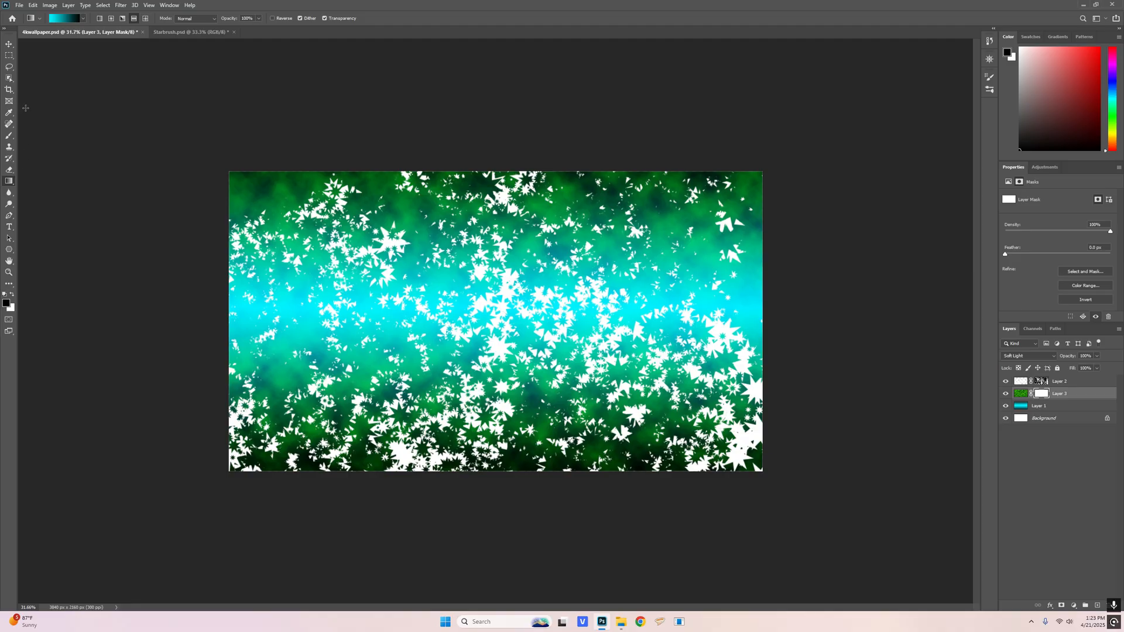
left_click(65, 18)
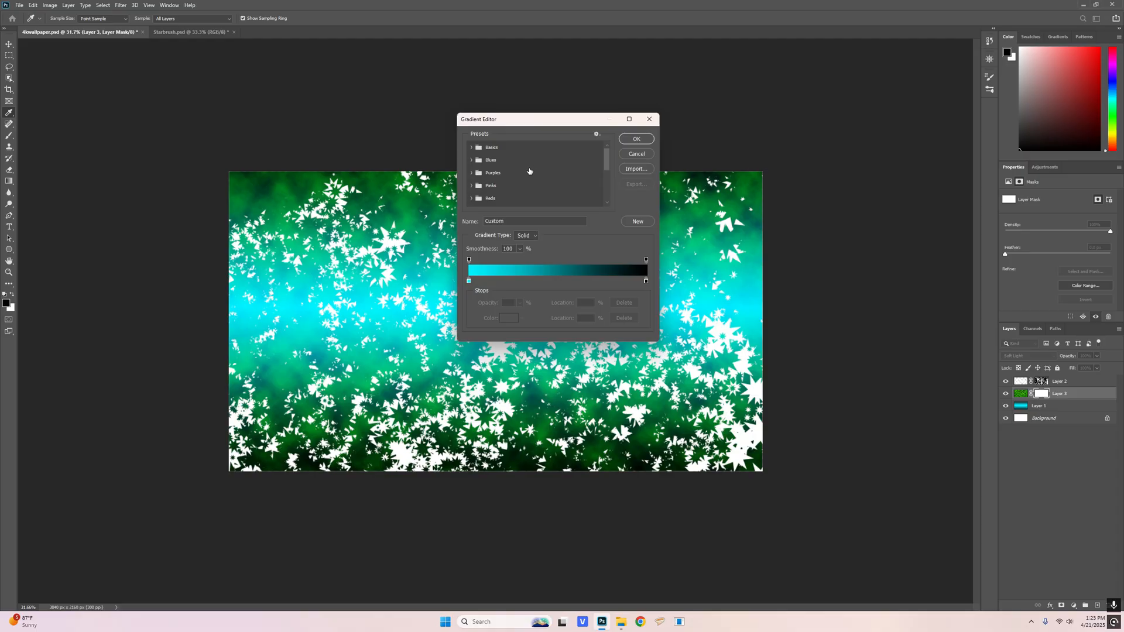
left_click(637, 153)
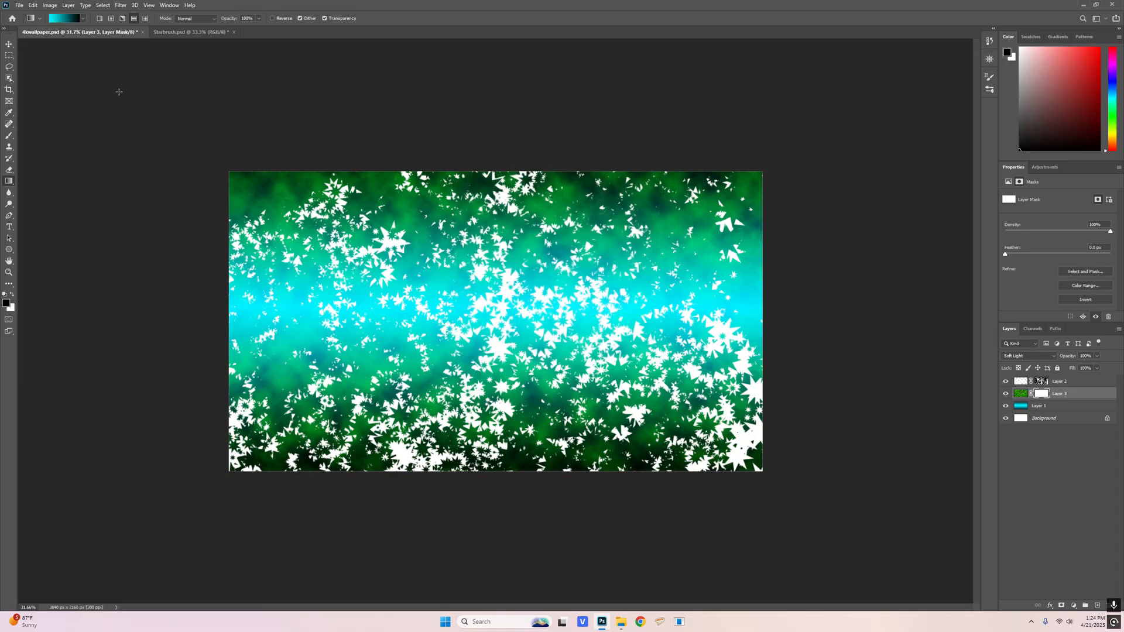
left_click(57, 21)
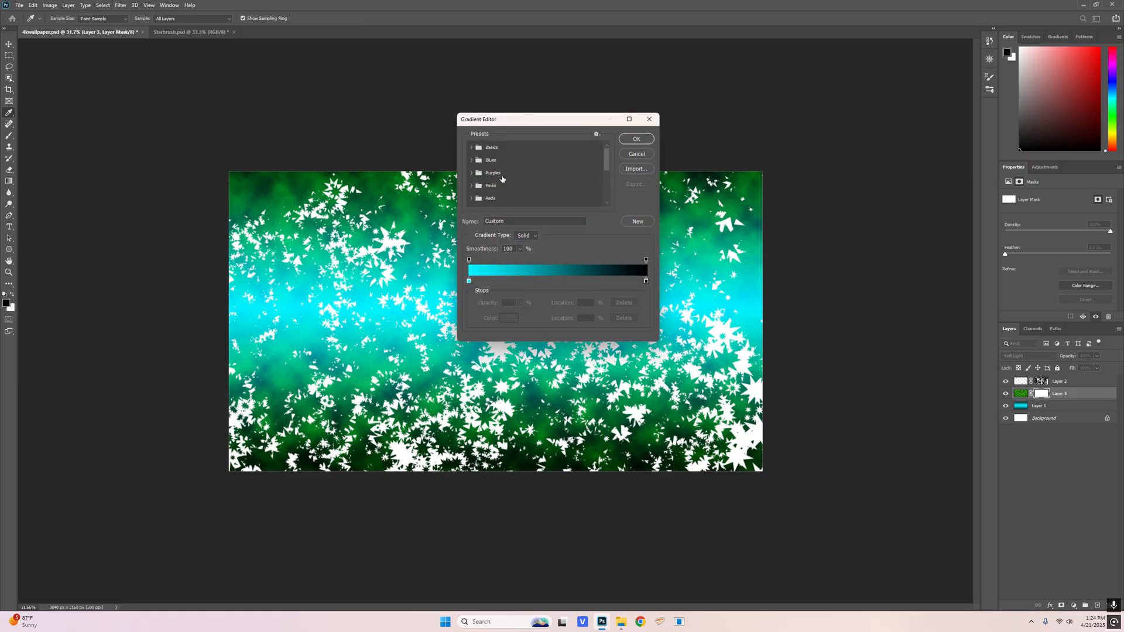
left_click(474, 147)
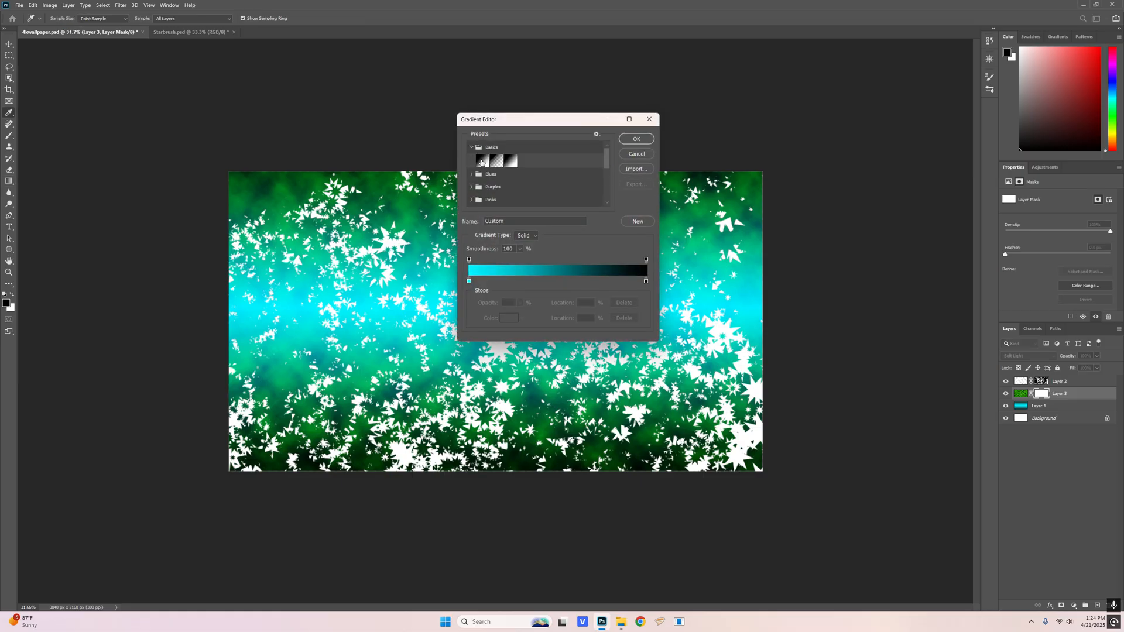
left_click(483, 161)
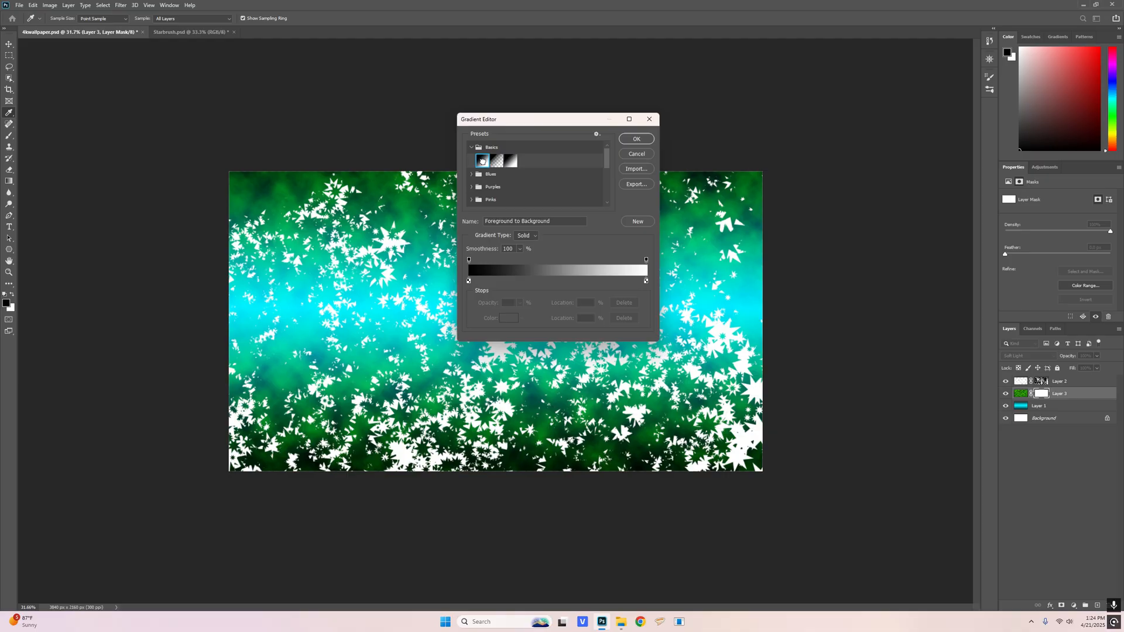
left_click(638, 143)
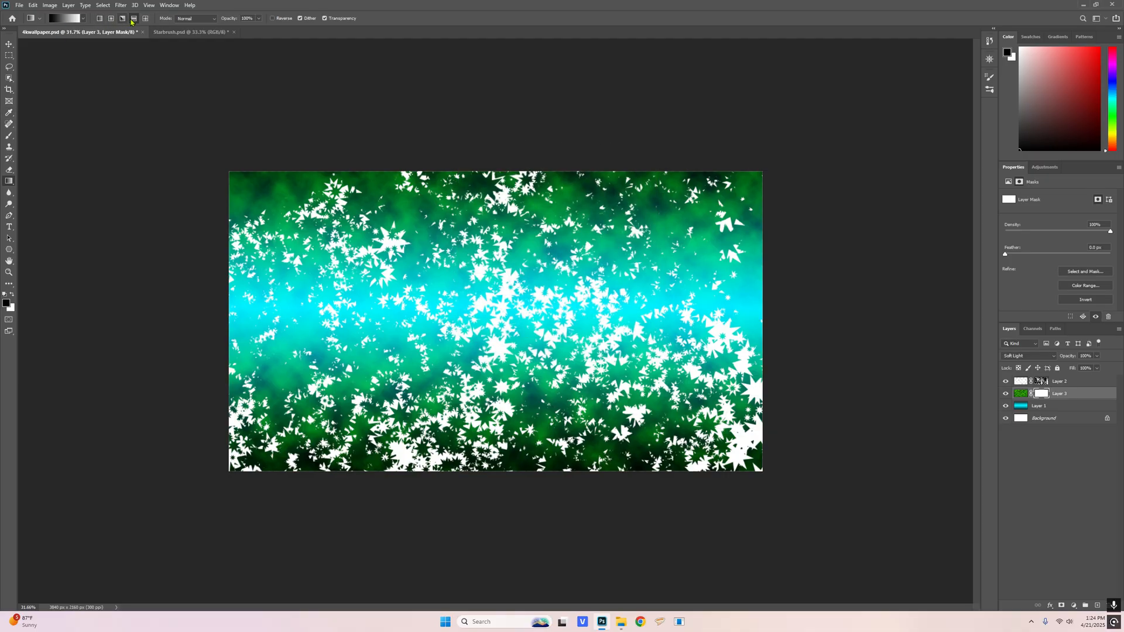
Fill the cloud layer's mask with a linear black-to-white gradient running from the upper part of the canvas past its lower edge.
left_click(99, 19)
left_click_drag(493, 170, 535, 475)
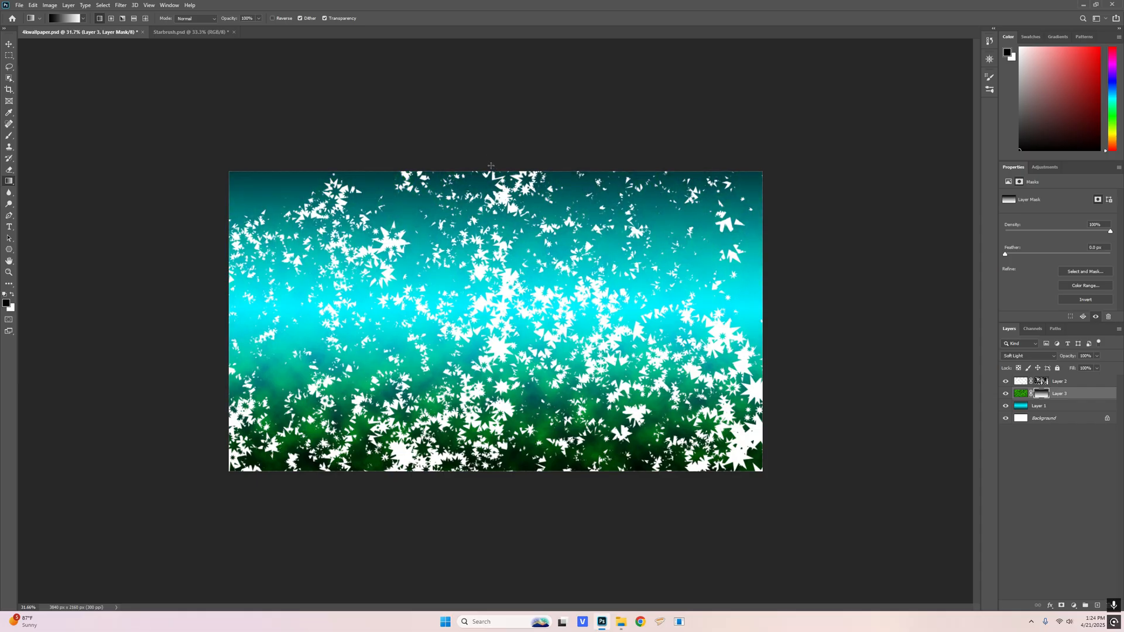
left_click_drag(501, 247, 527, 497)
Duplicate the star layer and apply a Radial Blur to the copy with amount 50, Zoom method and Best quality.
left_click(1069, 383)
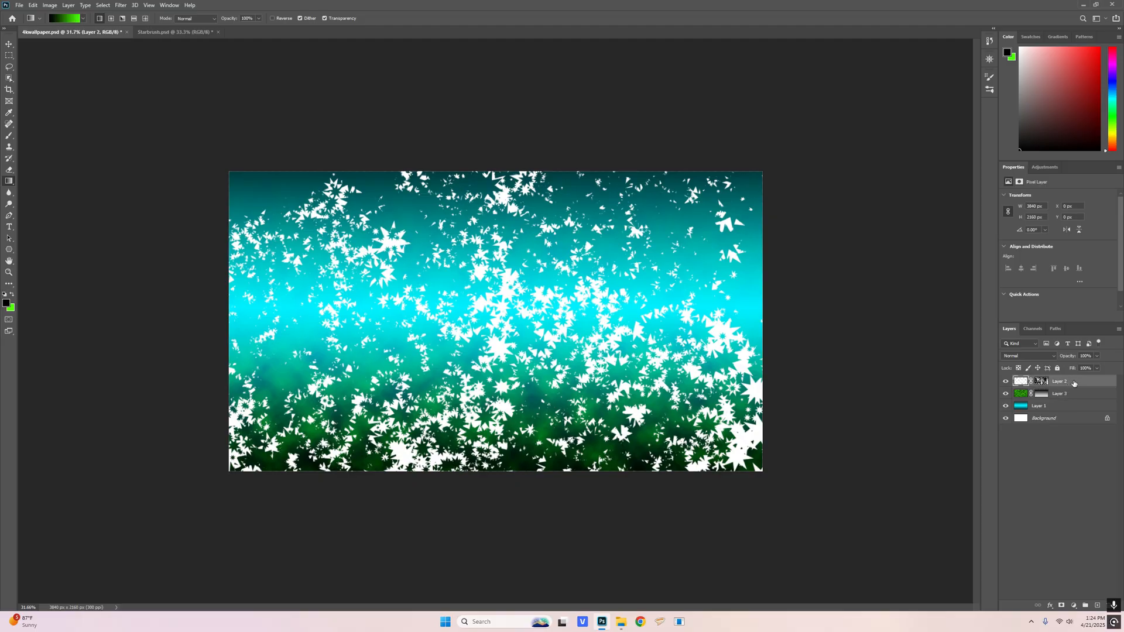
left_click_drag(1070, 384, 1098, 604)
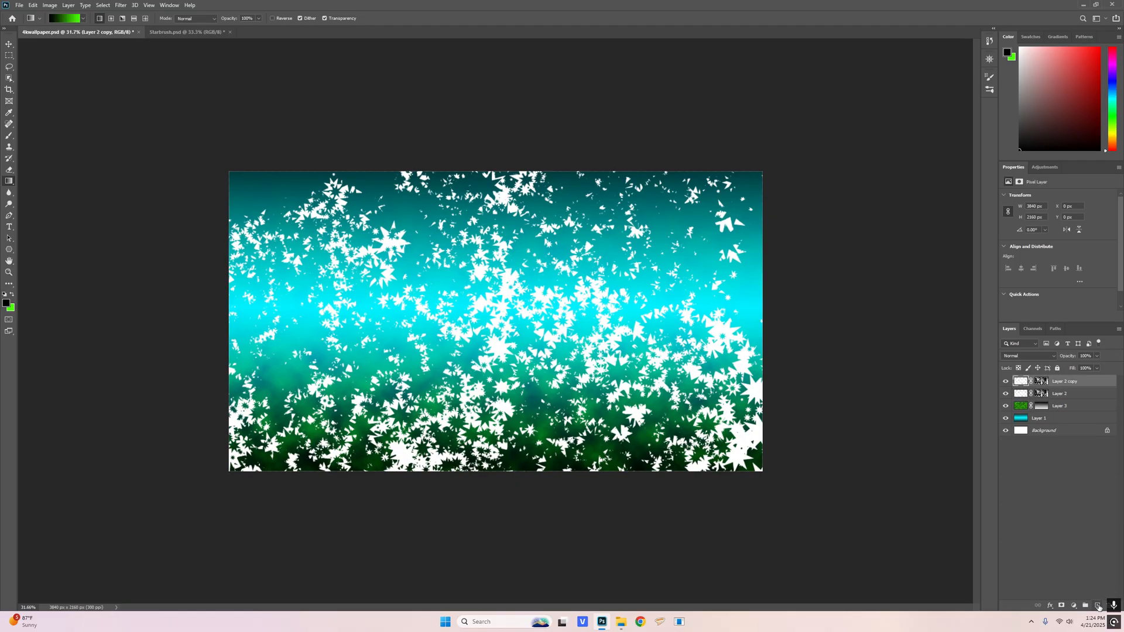
left_click(120, 5)
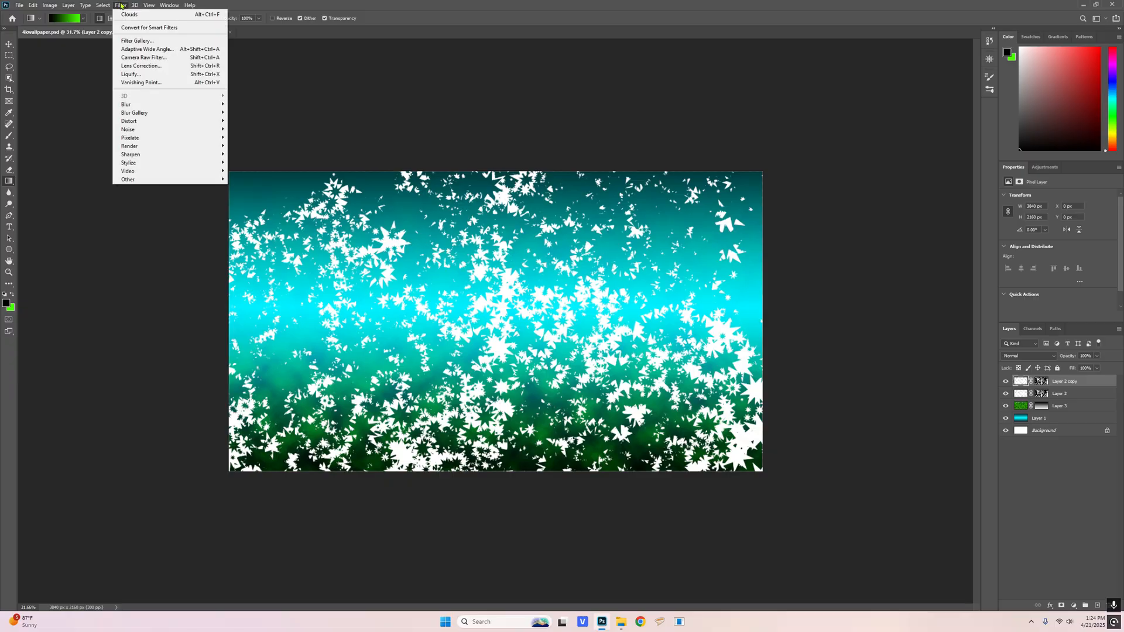
mouse_move(217, 105)
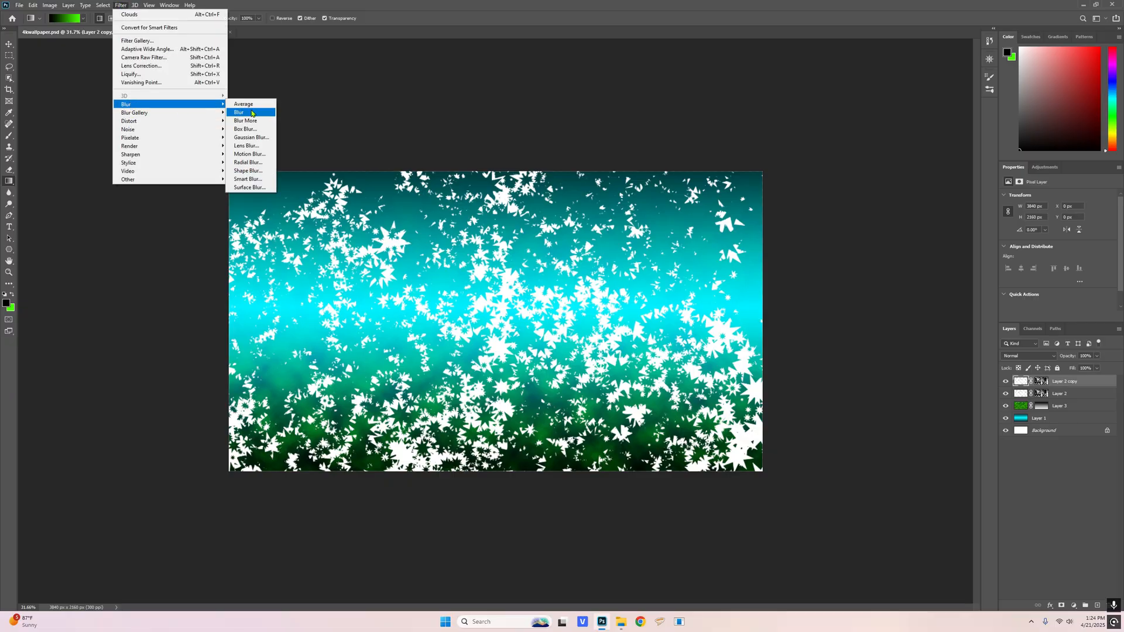
left_click(260, 164)
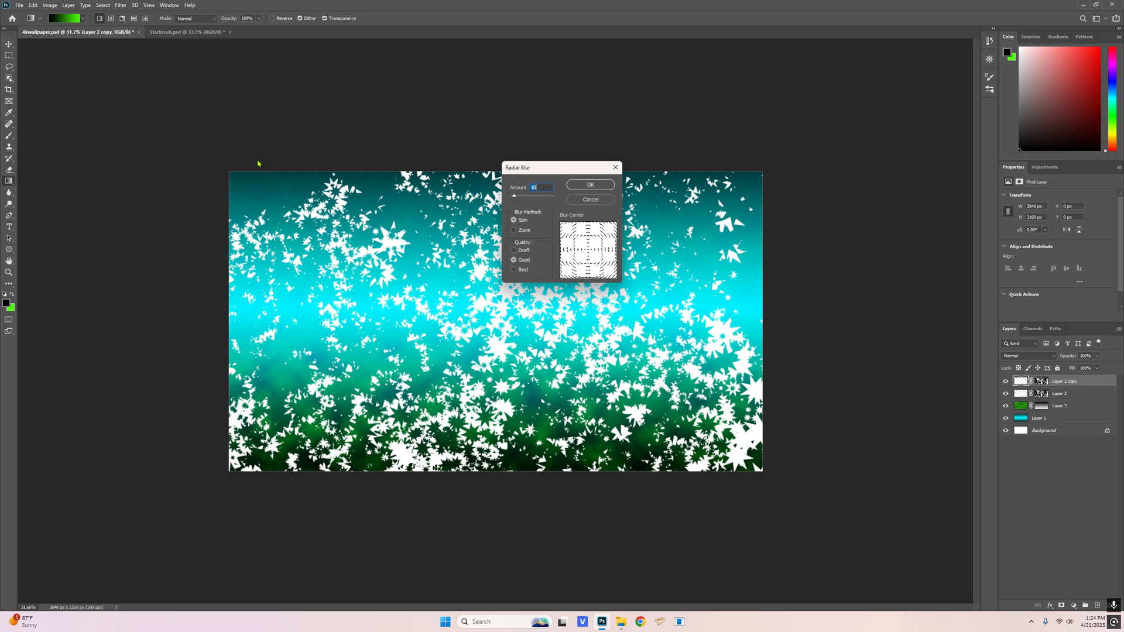
left_click(514, 231)
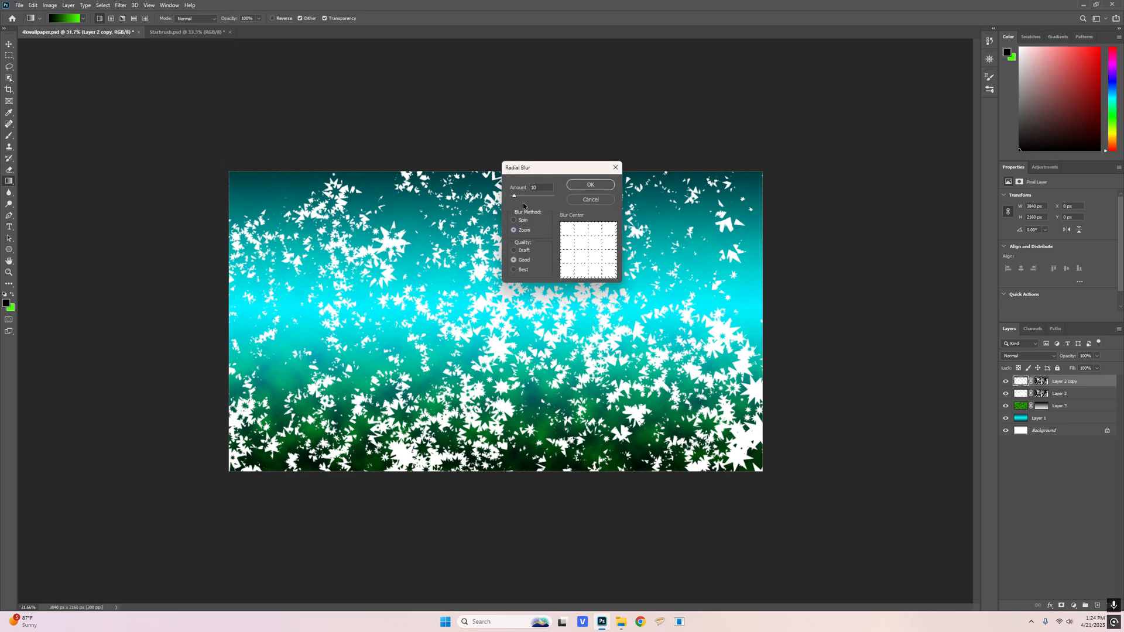
type("50")
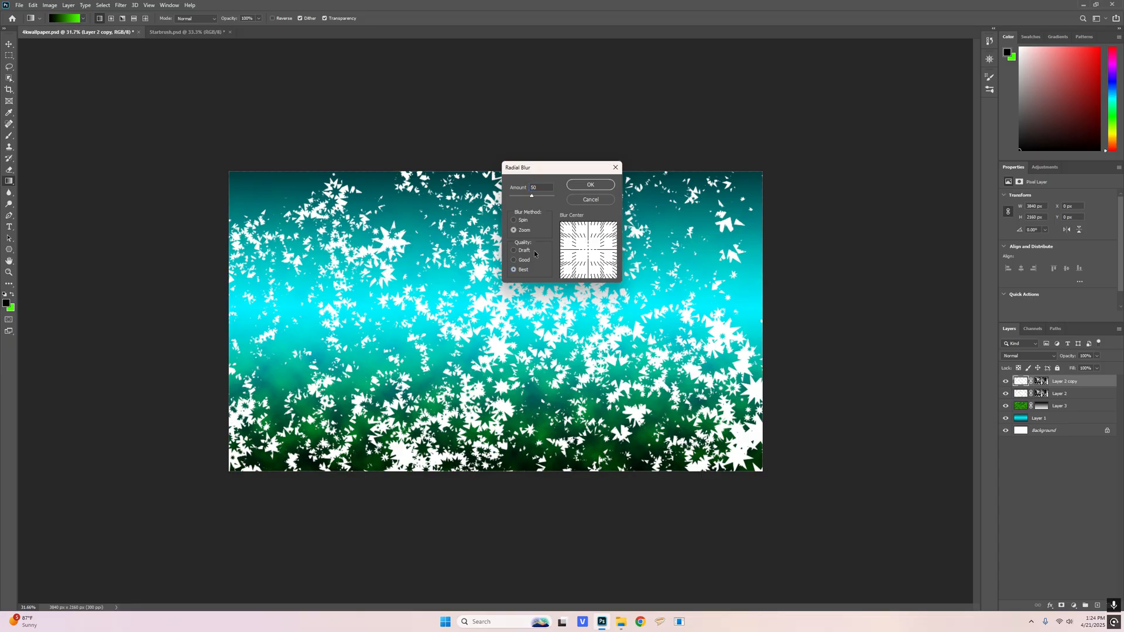
left_click(590, 185)
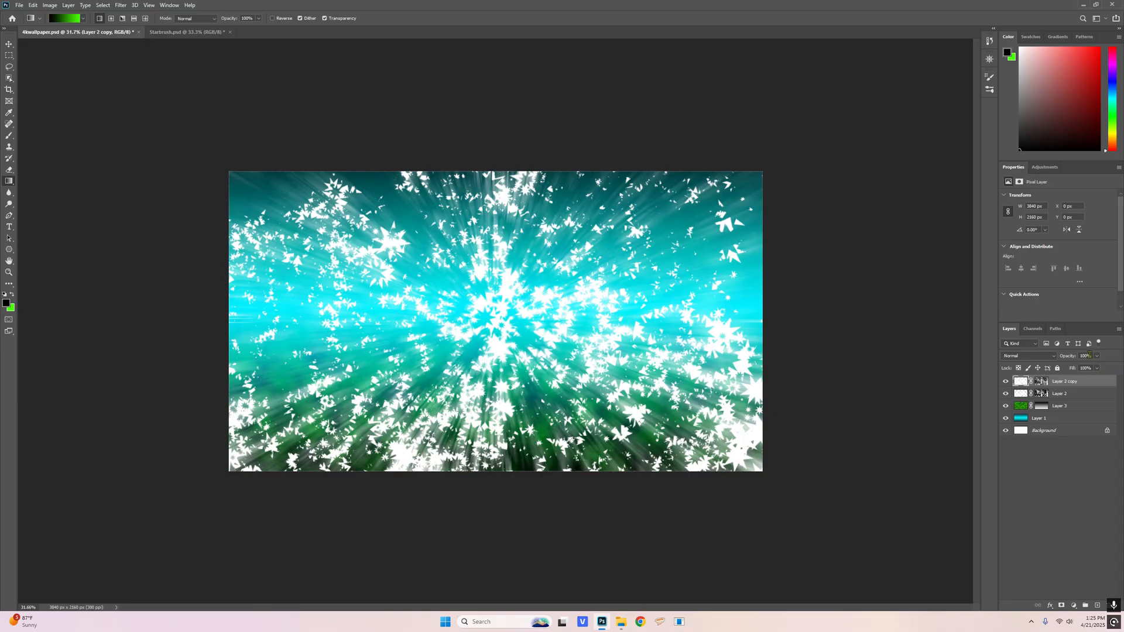
Lower the radial-blurred star copy's opacity, trying 50% and 25% before settling on 35%, and save the document.
left_click(1089, 355)
type("50")
key("Return")
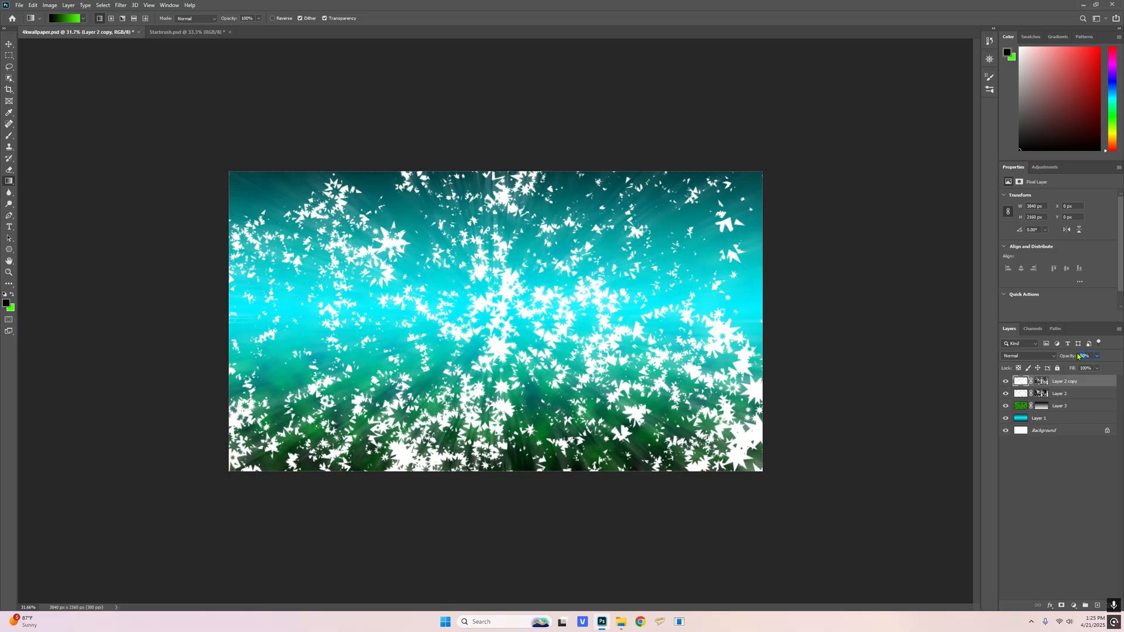
type("25")
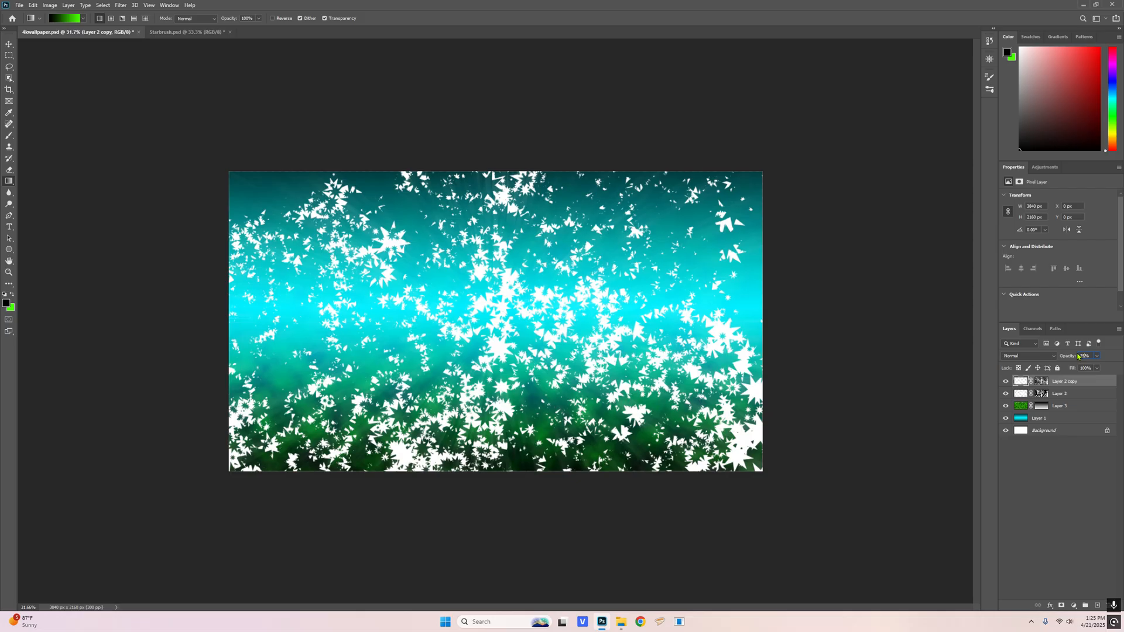
type("35")
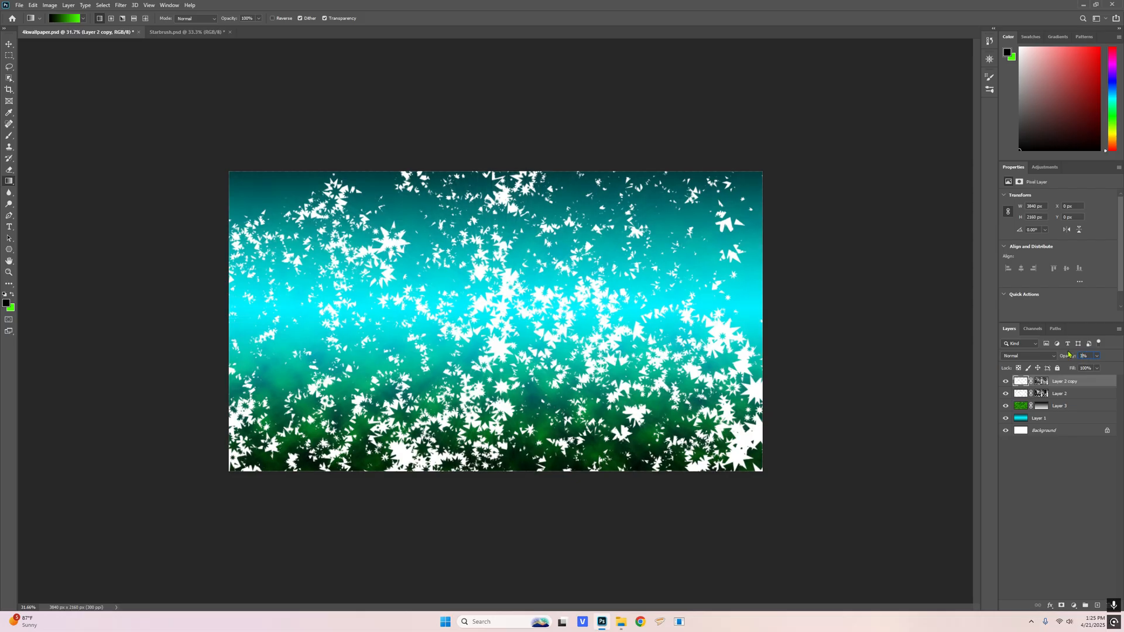
left_click(1085, 478)
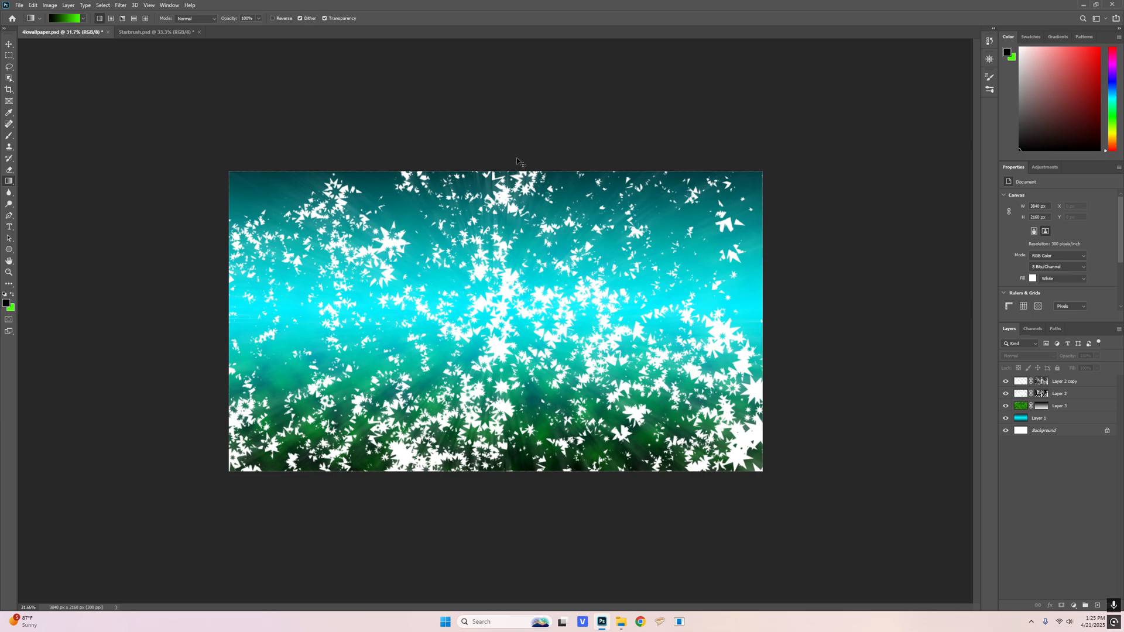
key("ctrl+s")
On the original star layer's mask, select a full-width rectangular band across the canvas middle and feather the selection.
left_click(1041, 394)
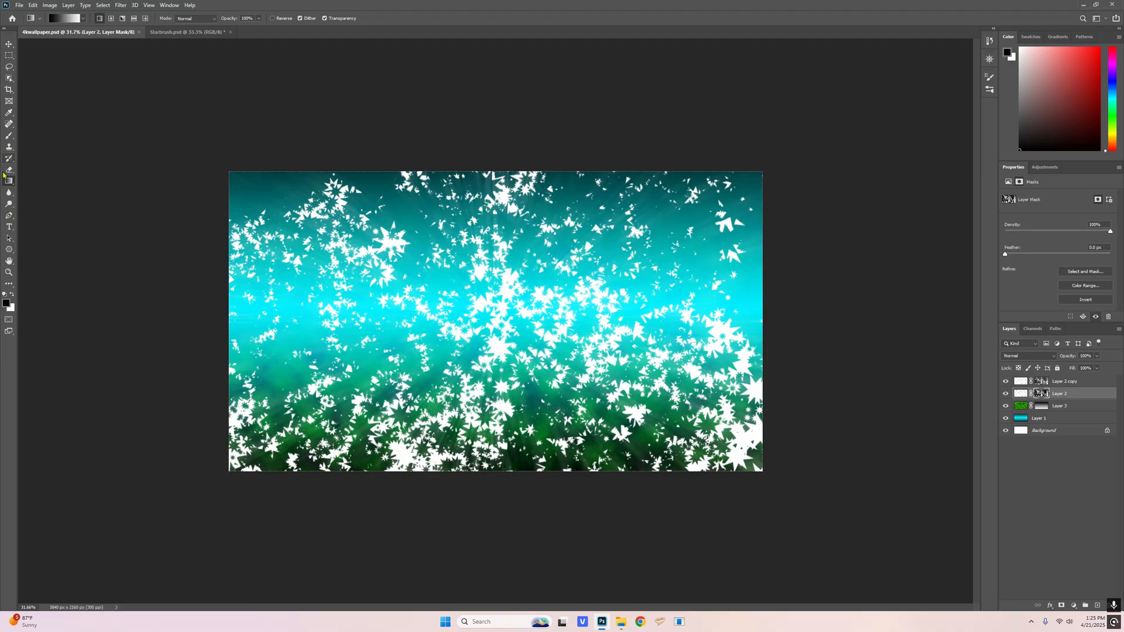
left_click(9, 55)
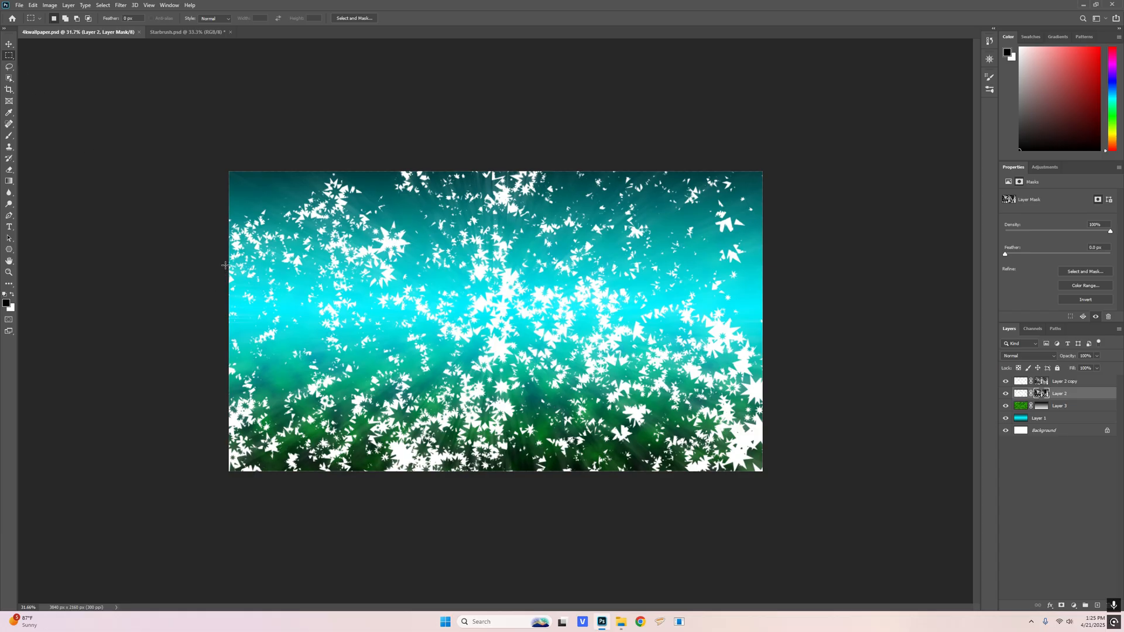
left_click_drag(226, 265, 825, 366)
left_click(102, 5)
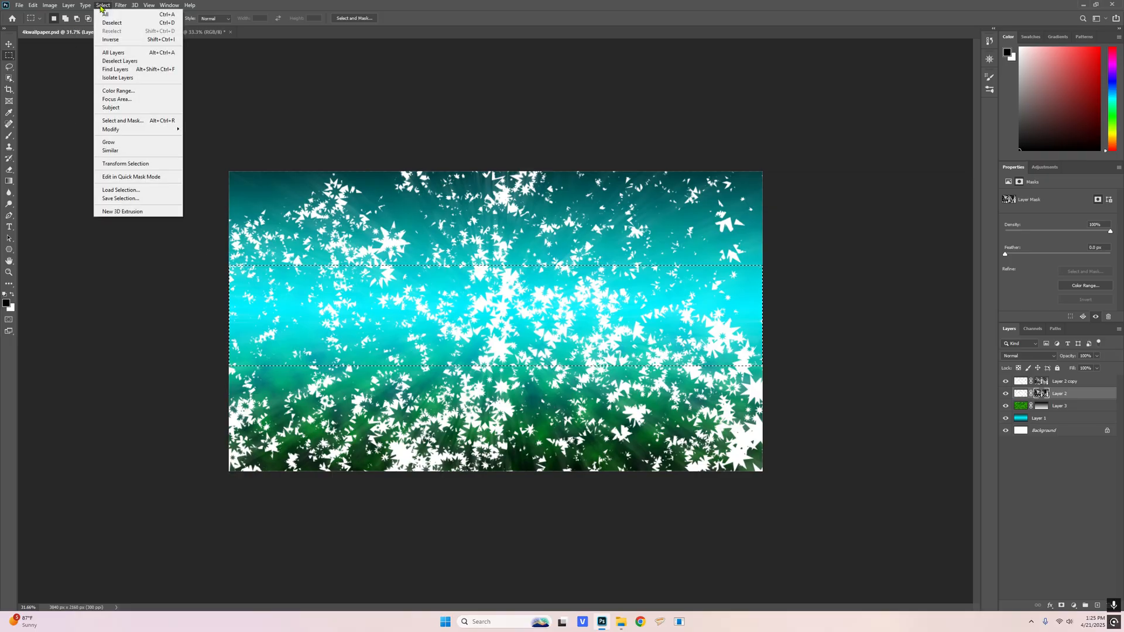
mouse_move(147, 130)
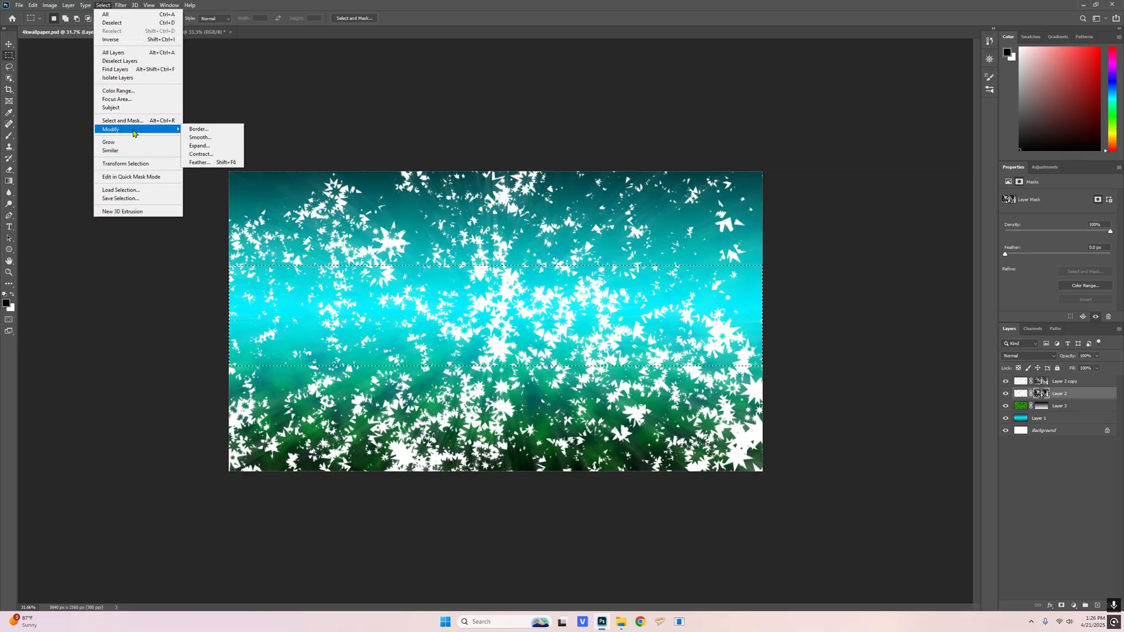
left_click(205, 163)
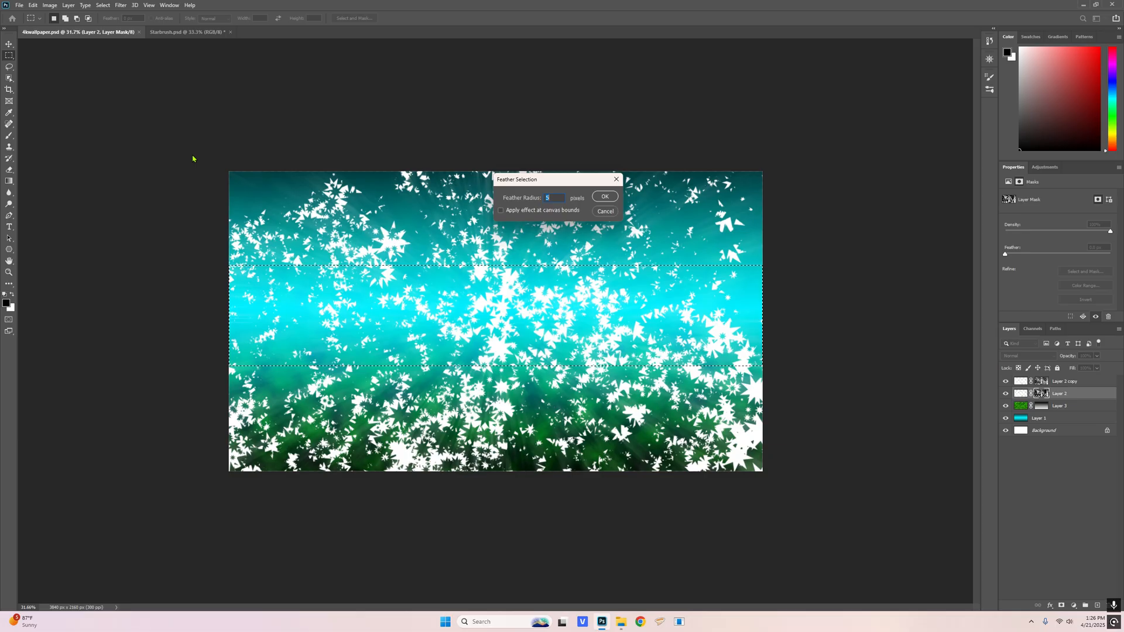
key("Return")
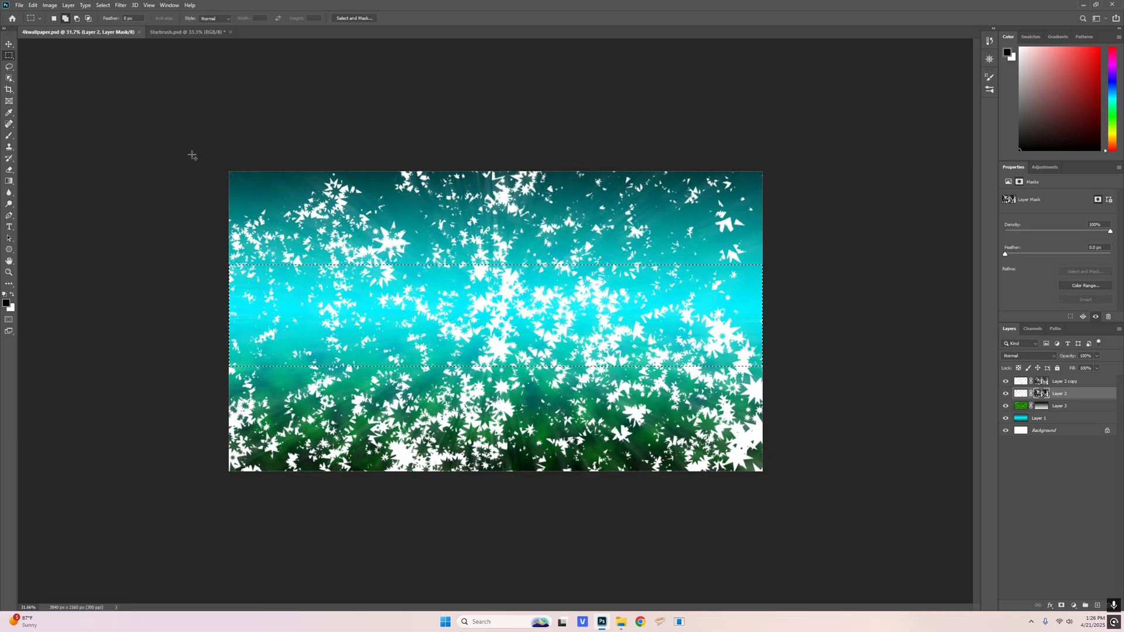
Fill the feathered band of the star layer's mask with black twice and clear the selection.
key("shift+F5")
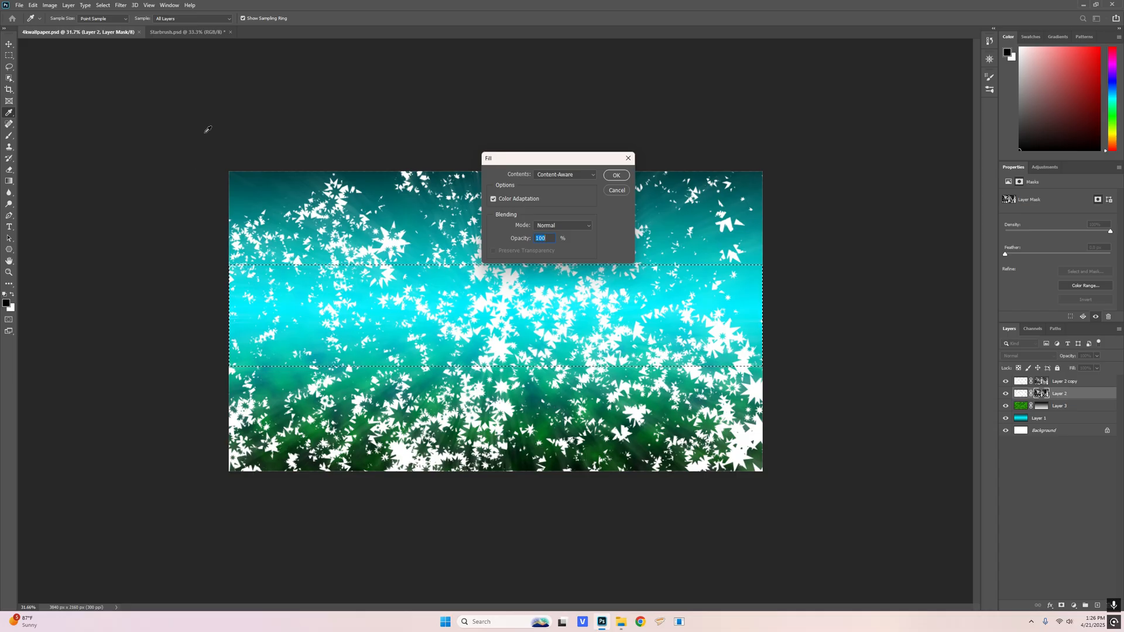
left_click(565, 174)
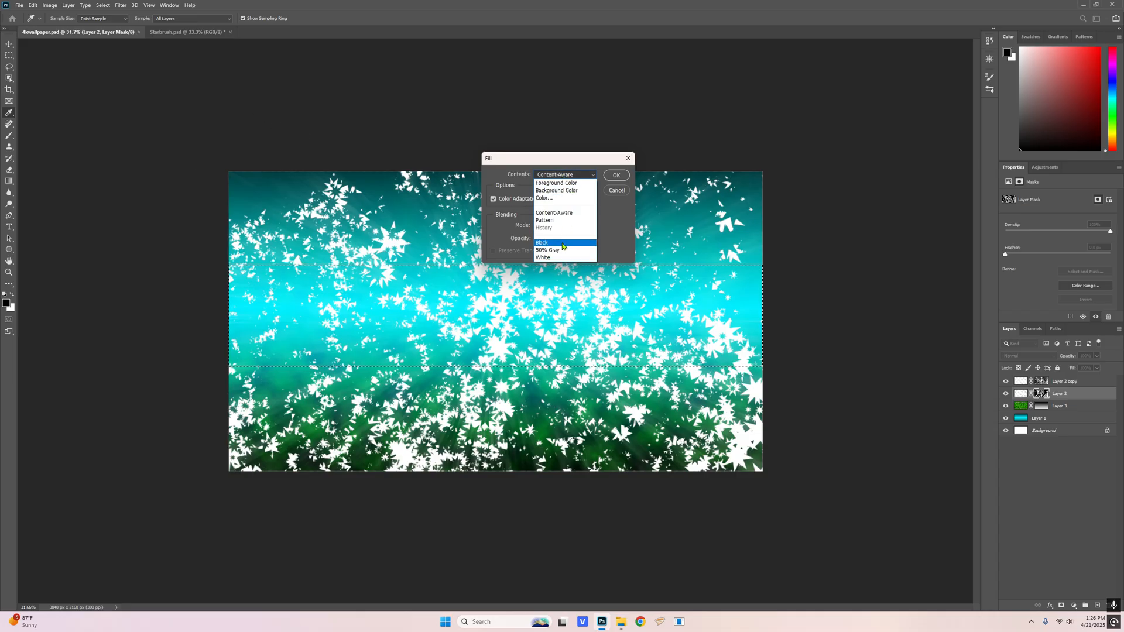
left_click(565, 212)
left_click(615, 175)
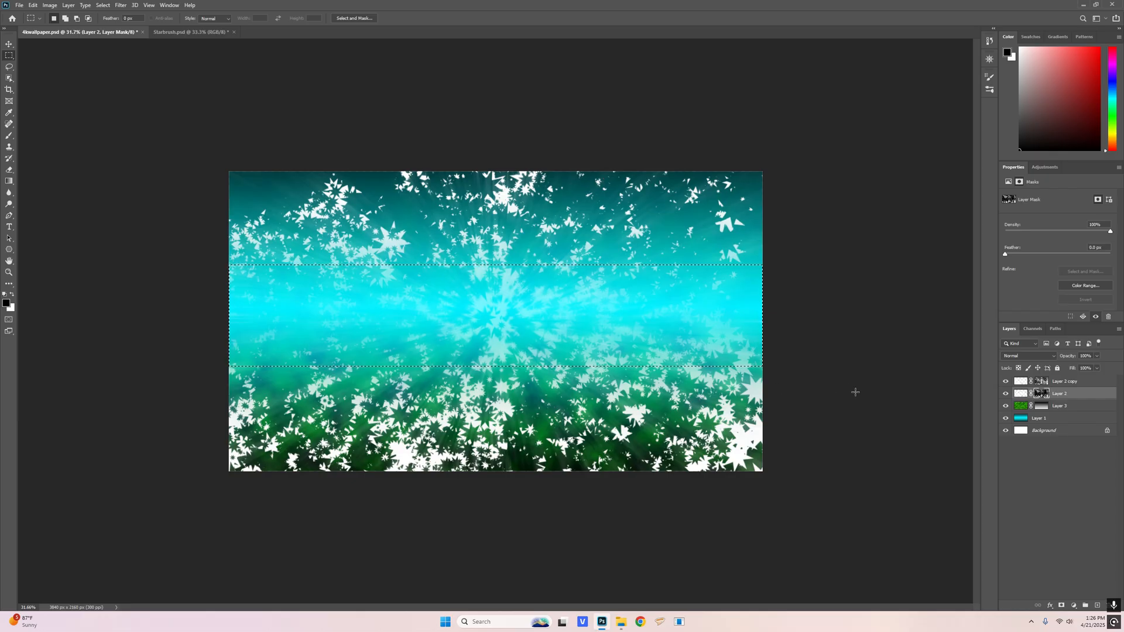
key("i")
key("shift+F5")
key("Escape")
key("m")
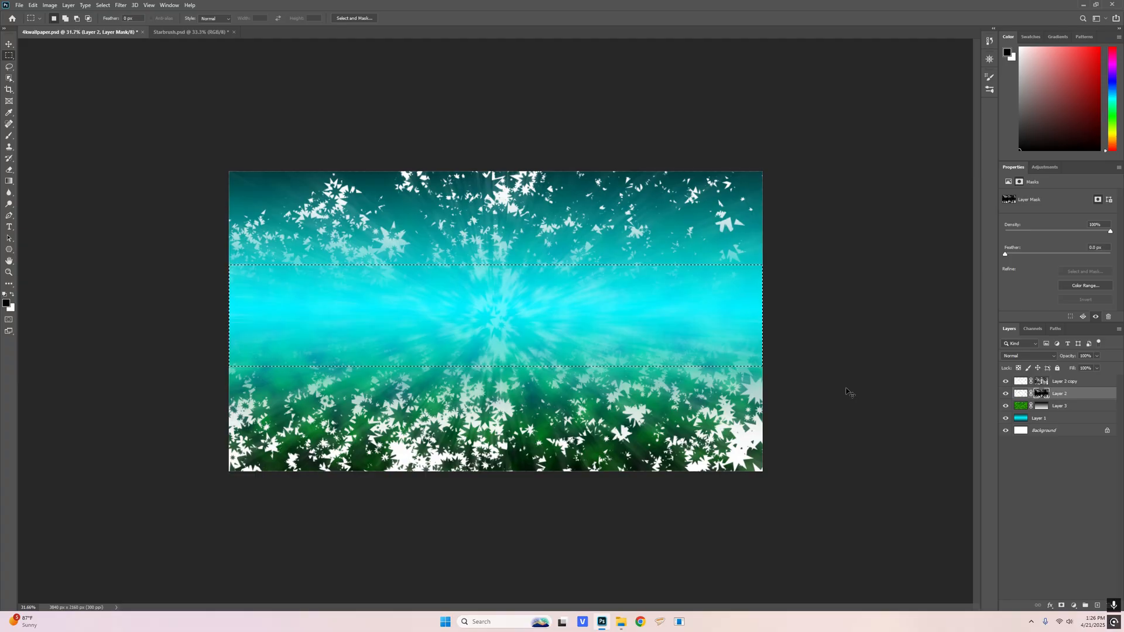
key("ctrl+d")
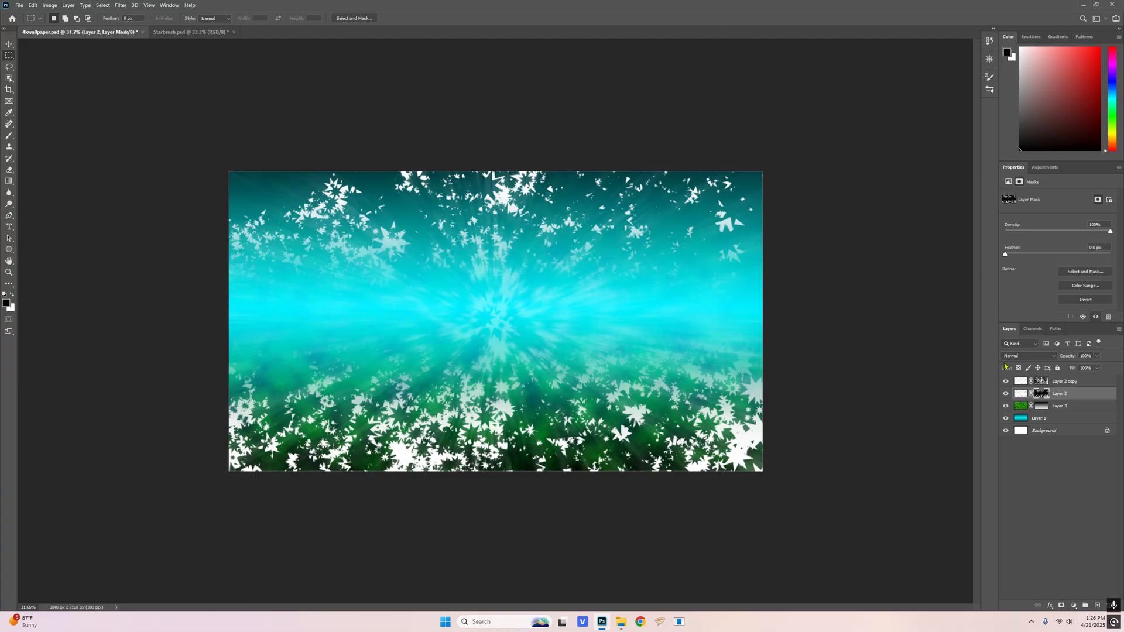
Toggle the blurred star copy's visibility to compare the effect and set that layer's opacity to 50%.
left_click(1006, 381)
left_click(1006, 382)
left_click(1024, 383)
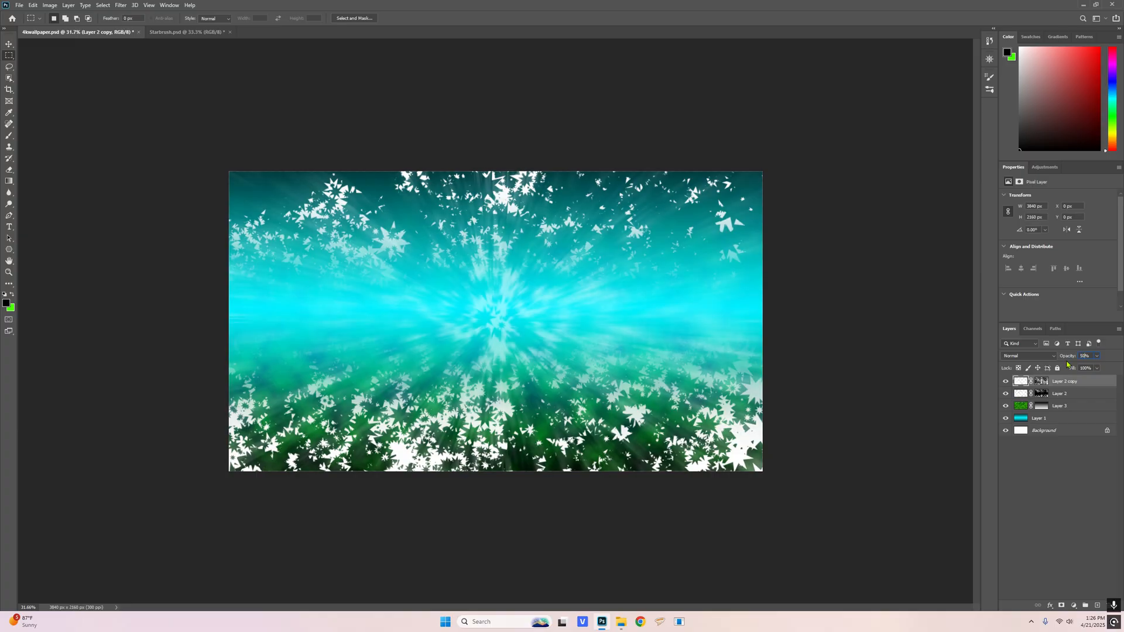
left_click(1067, 496)
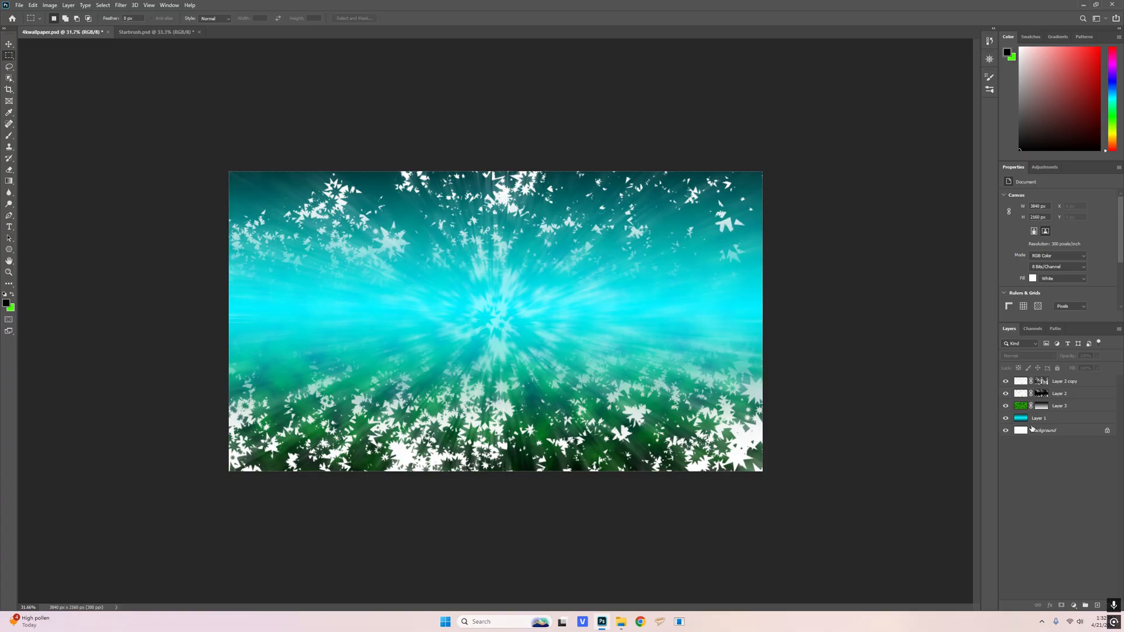
Set the blend mode of both the blurred star copy and the original star layer to Overlay.
left_click(1019, 382)
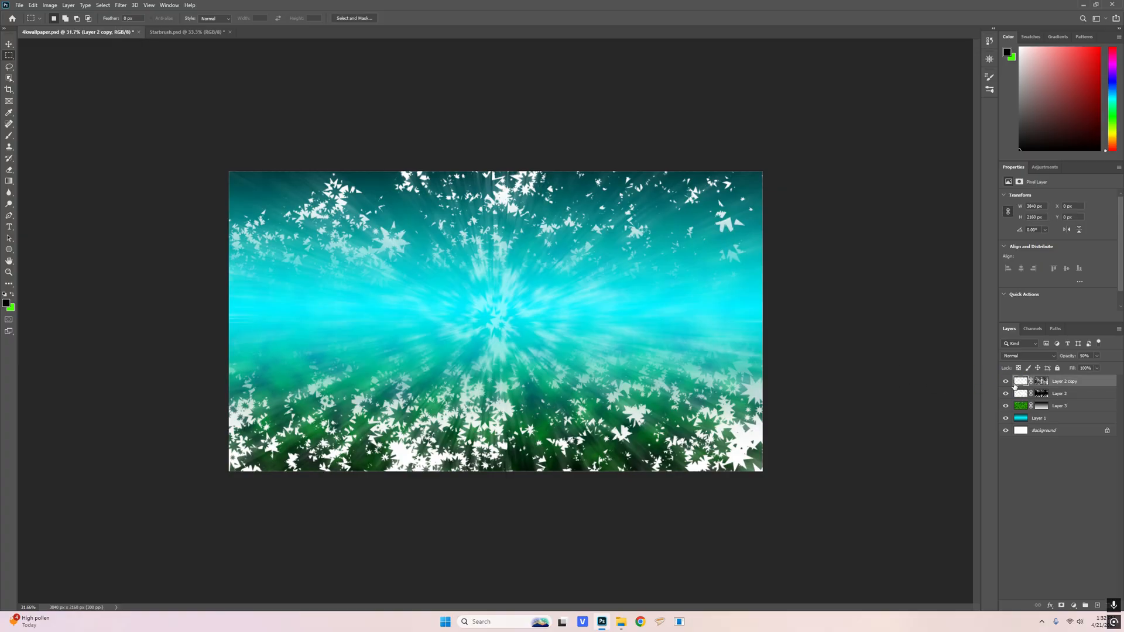
left_click(1019, 394)
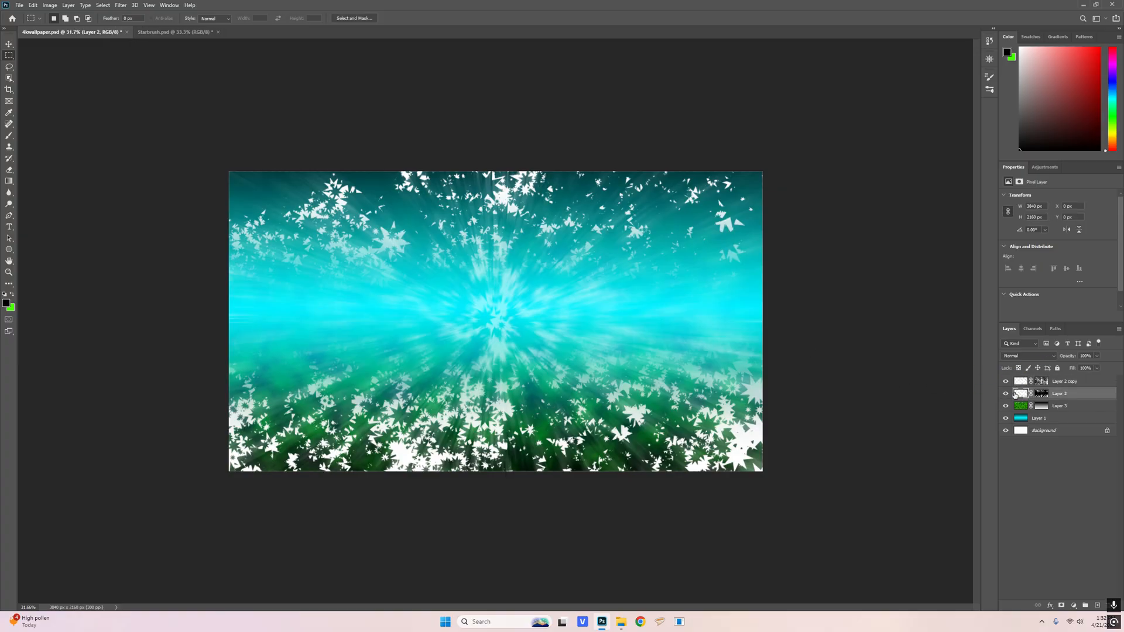
left_click(1022, 381)
left_click(1029, 355)
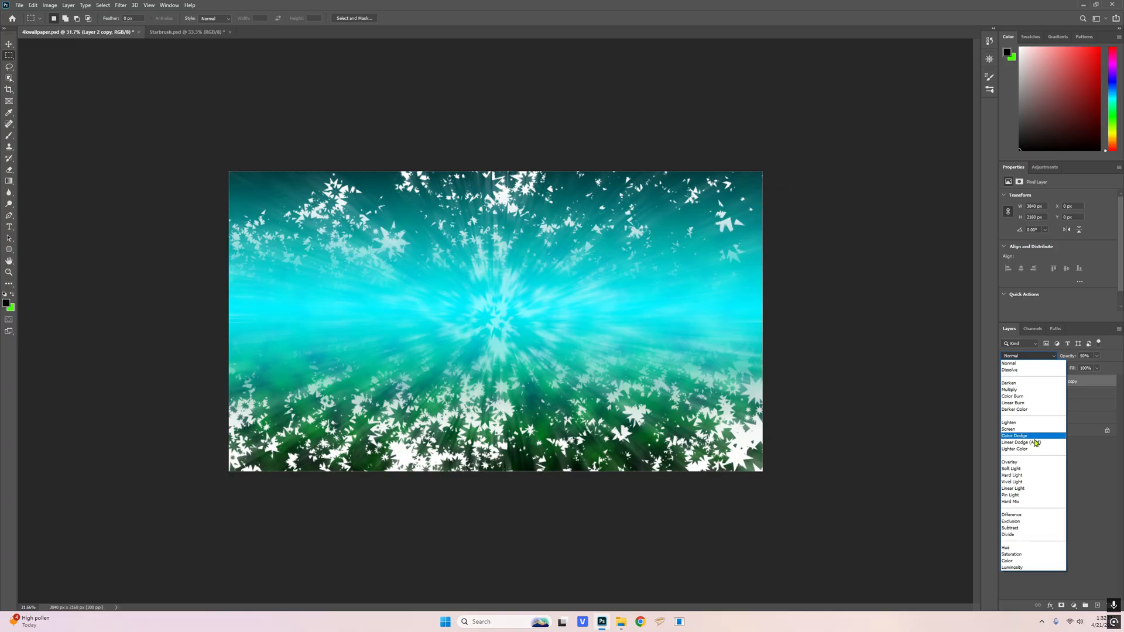
left_click(1027, 463)
left_click(1022, 394)
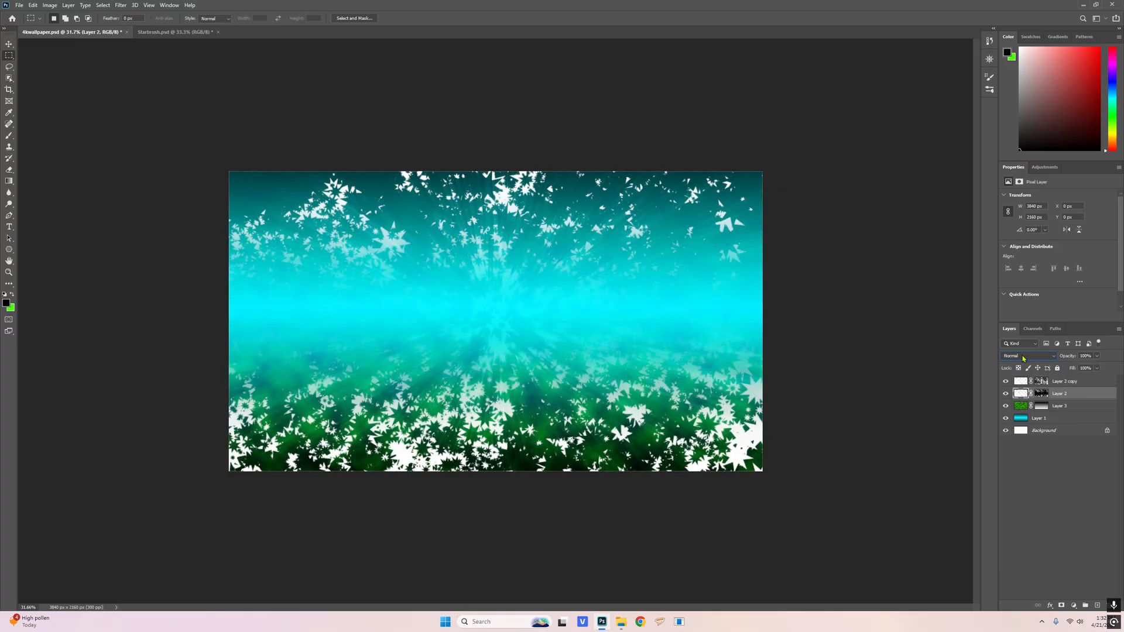
left_click(1029, 356)
left_click(1025, 463)
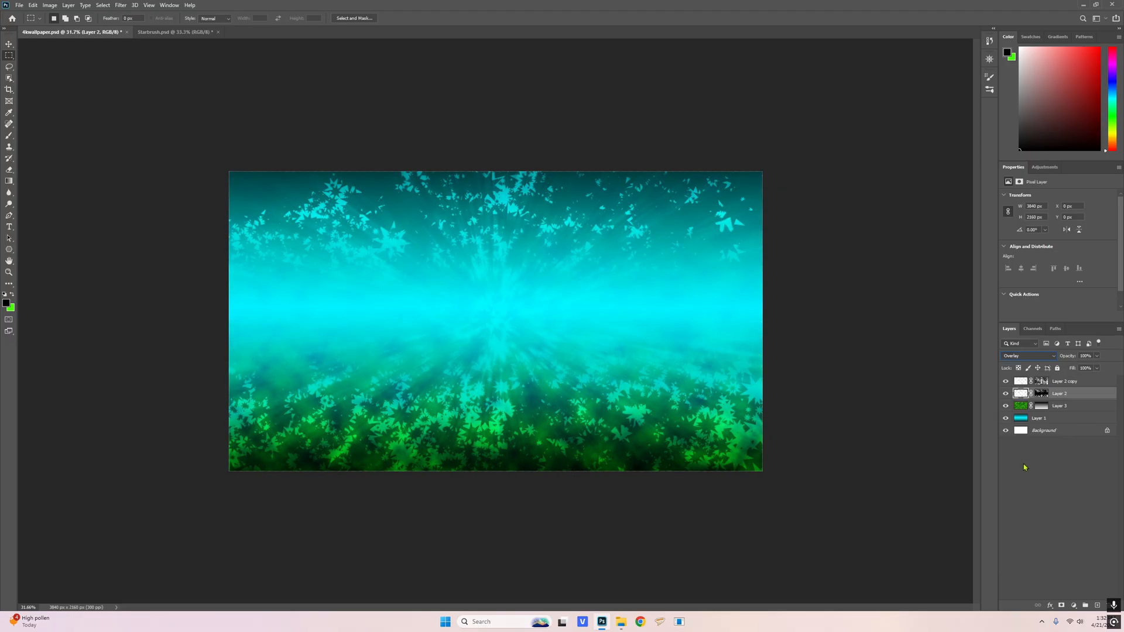
left_click(1069, 520)
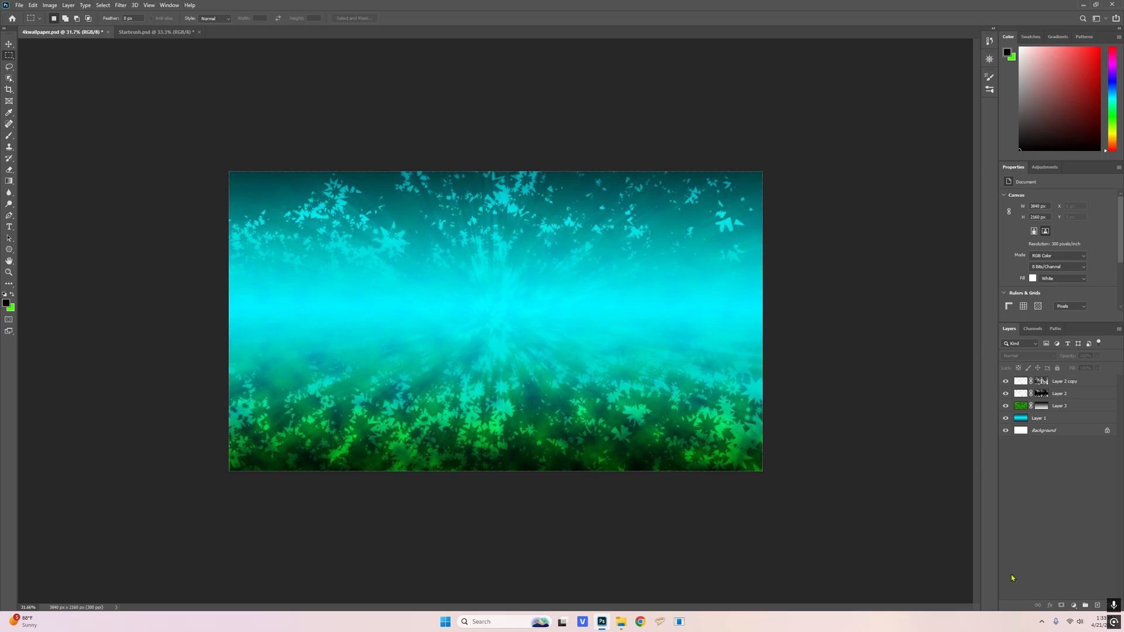
Try recolouring the wallpaper green with a colorized Hue/Saturation adjustment layer and delete that layer.
left_click(1073, 606)
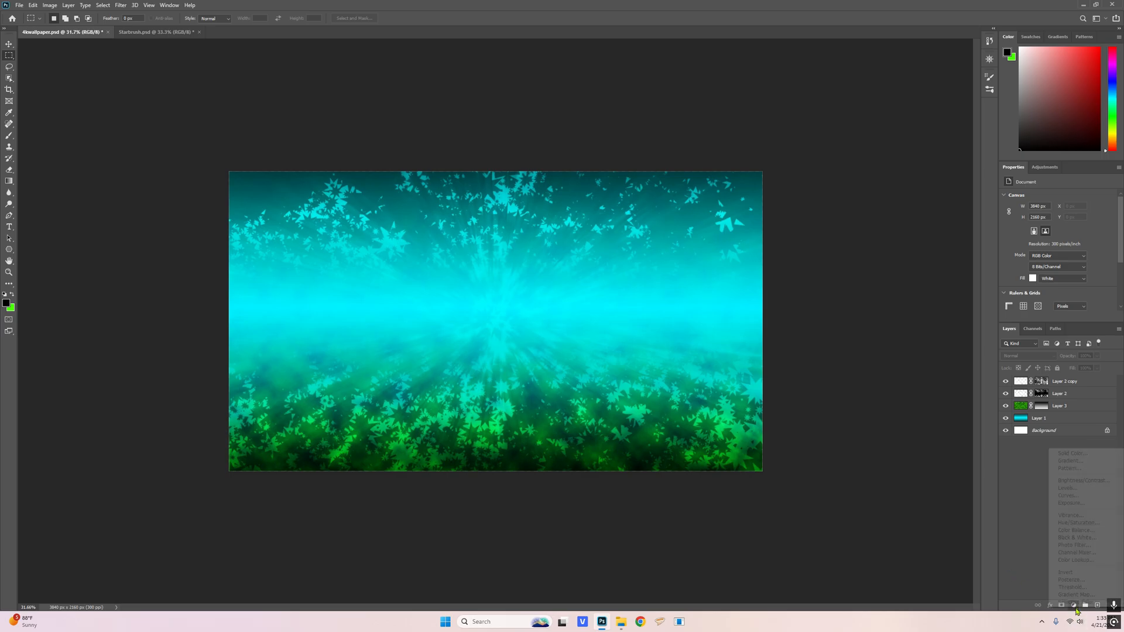
left_click(1075, 609)
left_click(1075, 610)
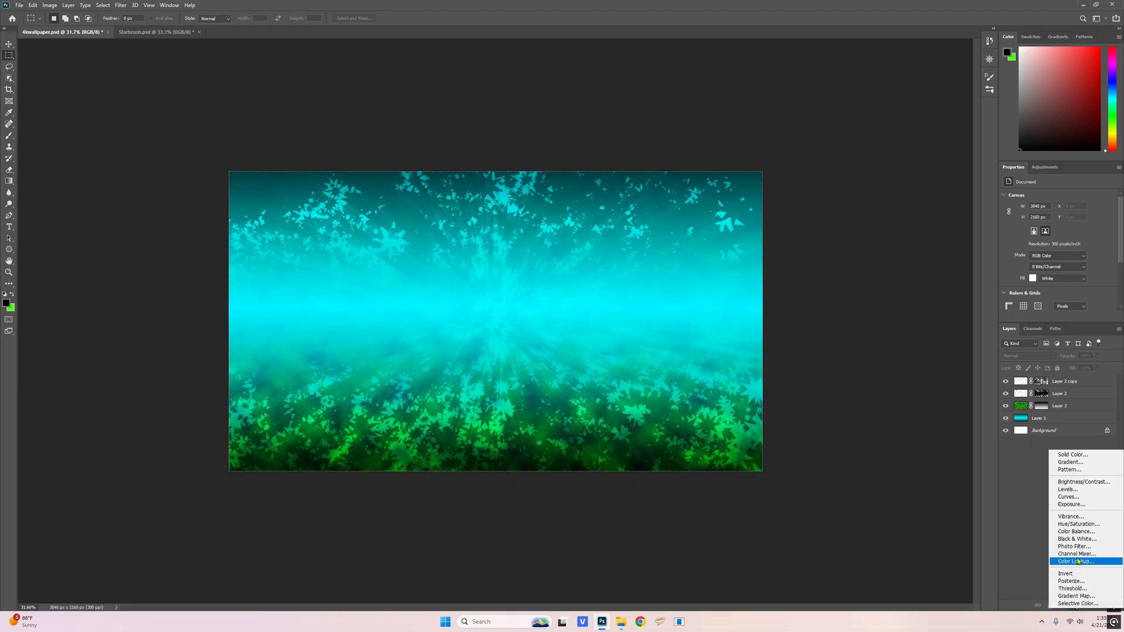
left_click(1078, 525)
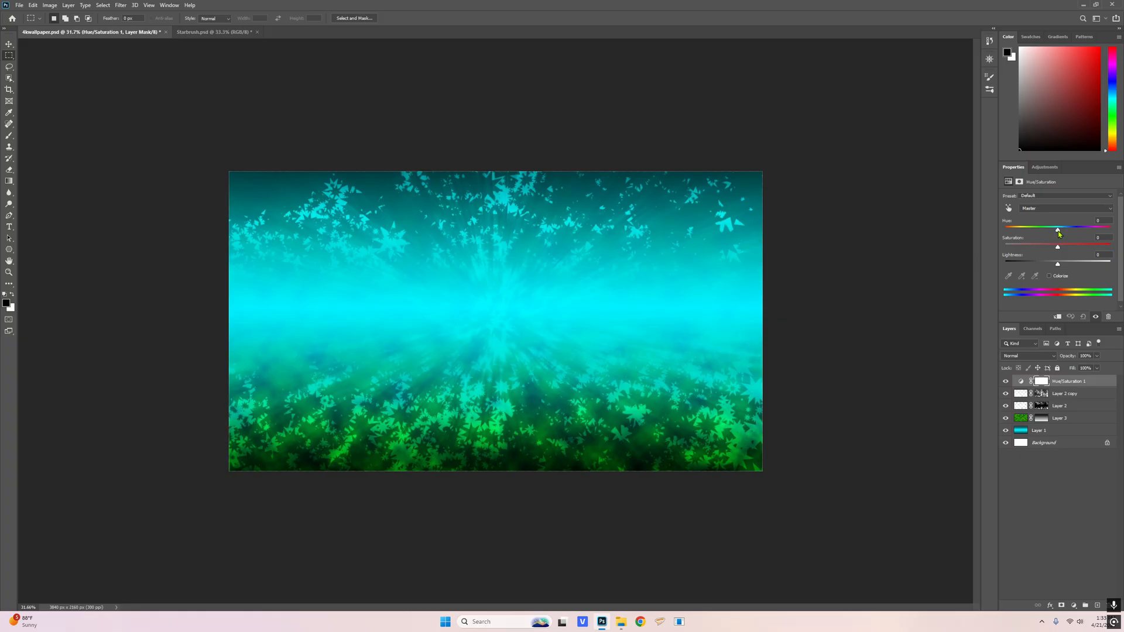
left_click_drag(1058, 232, 1050, 264)
left_click(1049, 277)
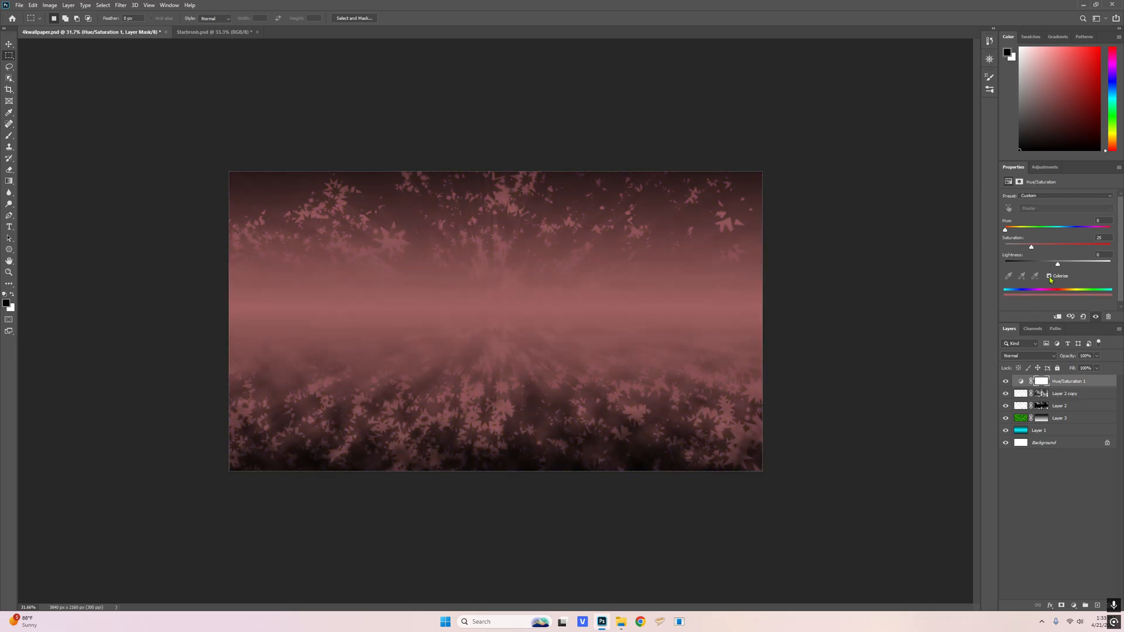
left_click_drag(1005, 229, 1046, 230)
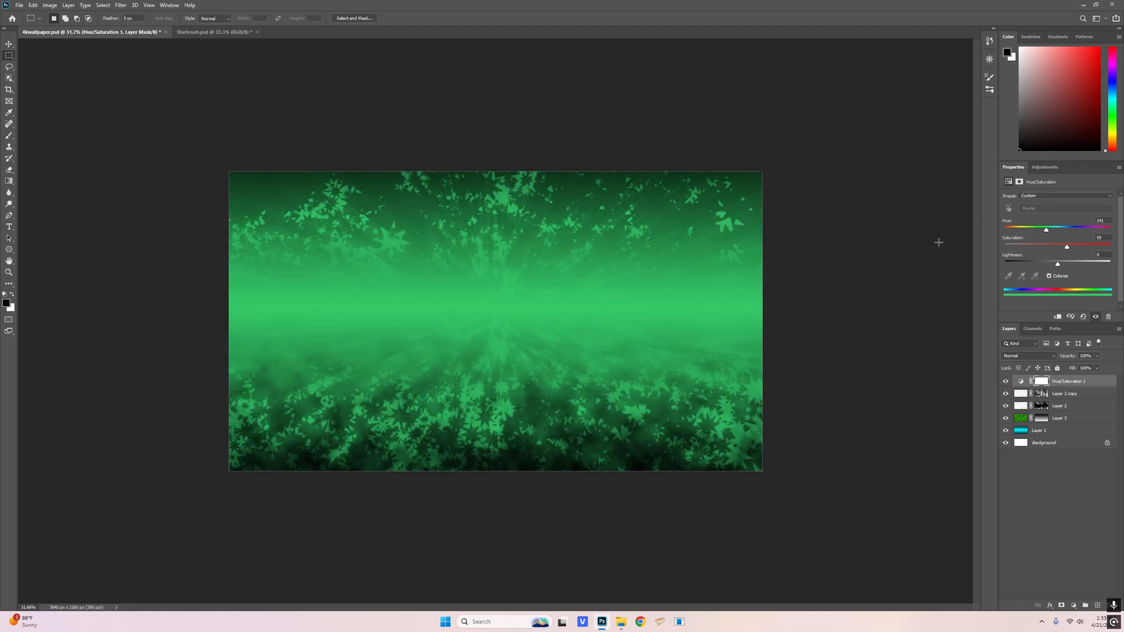
left_click_drag(1069, 384, 1107, 605)
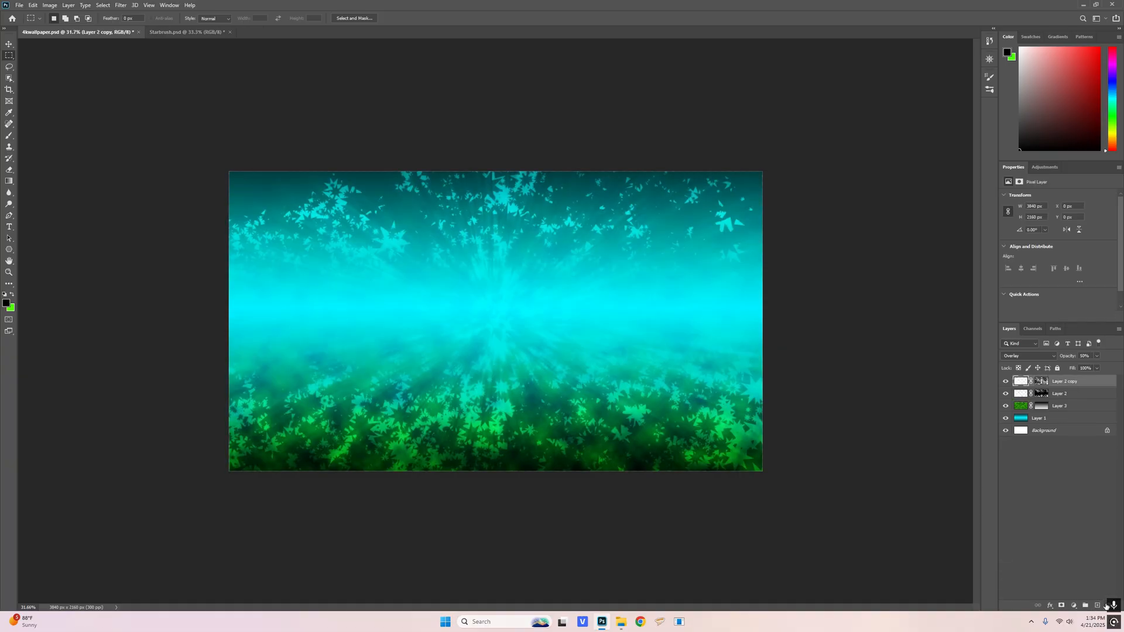
Try a Curves adjustment layer with an S-shaped contrast curve above all layers and delete it.
left_click(1074, 605)
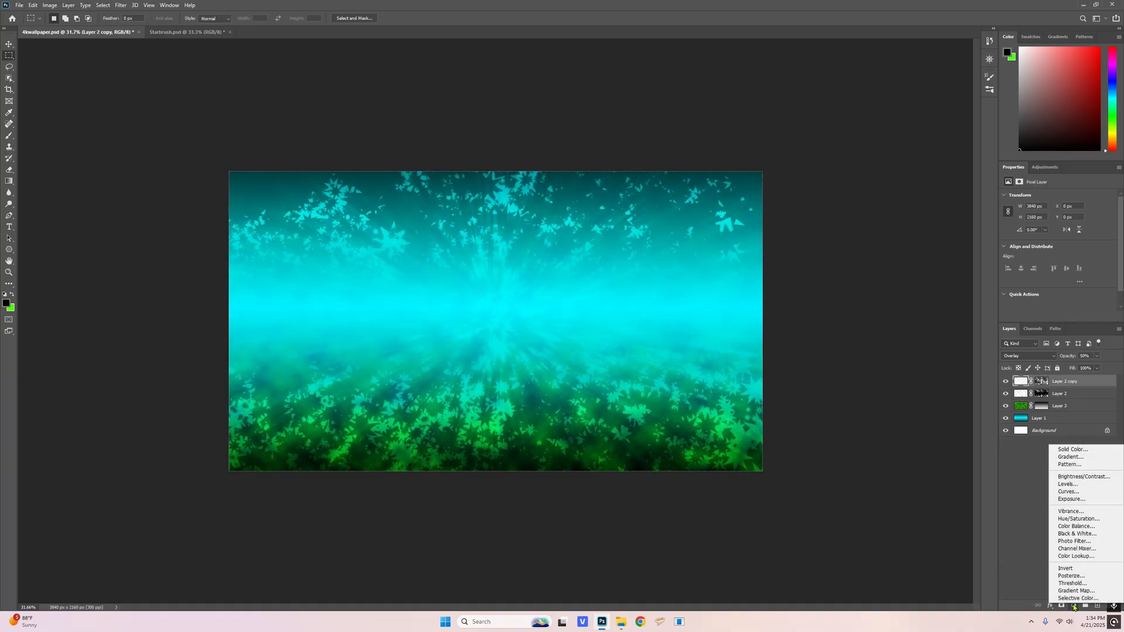
left_click(1069, 492)
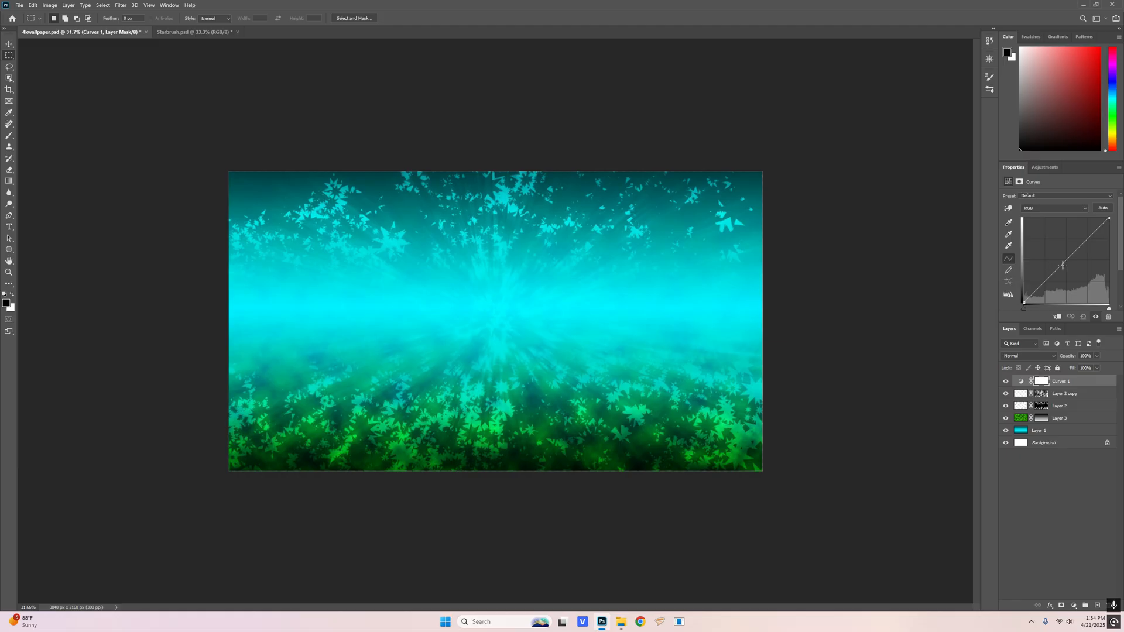
left_click_drag(1070, 258, 1069, 273)
left_click_drag(1071, 275, 1073, 277)
left_click(1097, 238)
left_click_drag(1097, 238, 1095, 233)
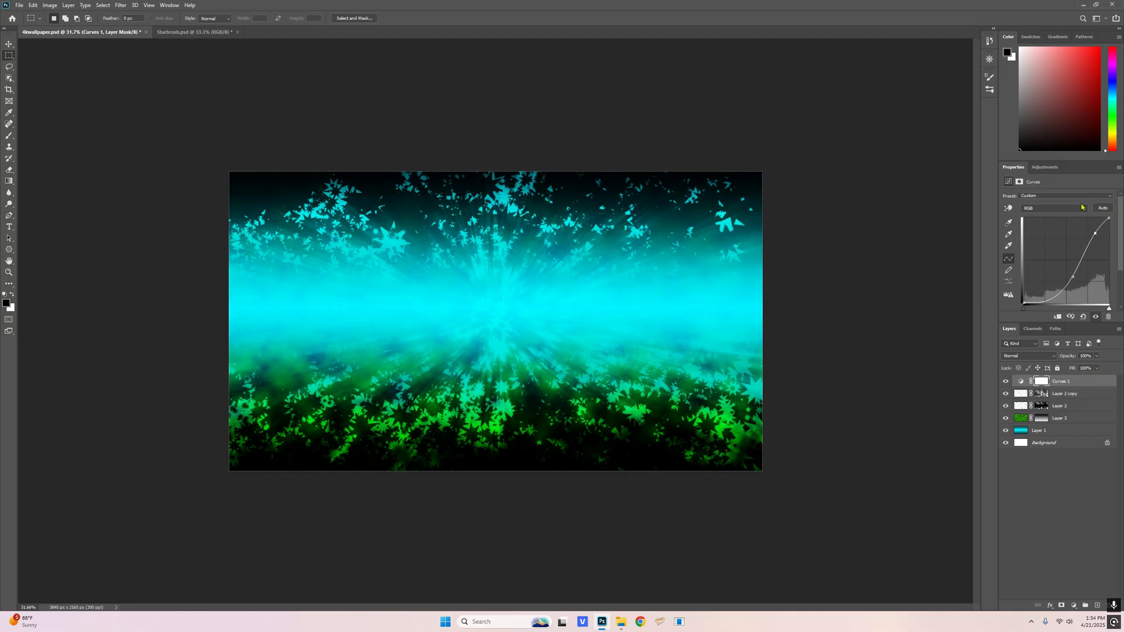
mouse_move(1073, 277)
left_mouse_down()
mouse_move(1062, 263)
mouse_move(1066, 289)
mouse_move(1063, 279)
left_mouse_up()
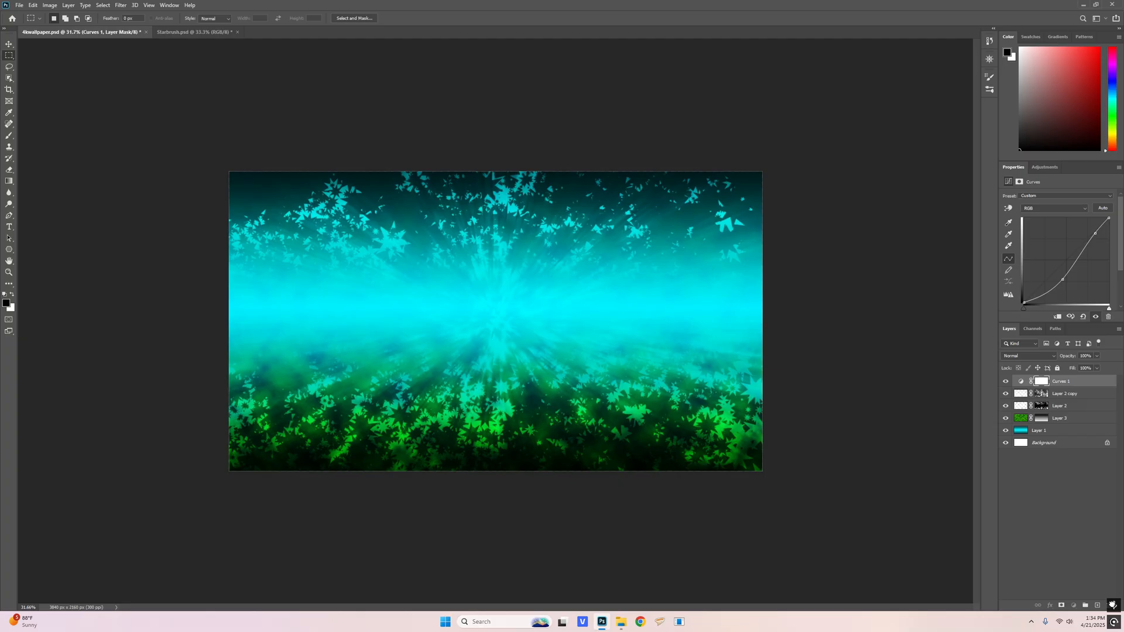
left_click(1113, 605)
Try an Invert adjustment layer above all layers and delete it.
left_click(1074, 606)
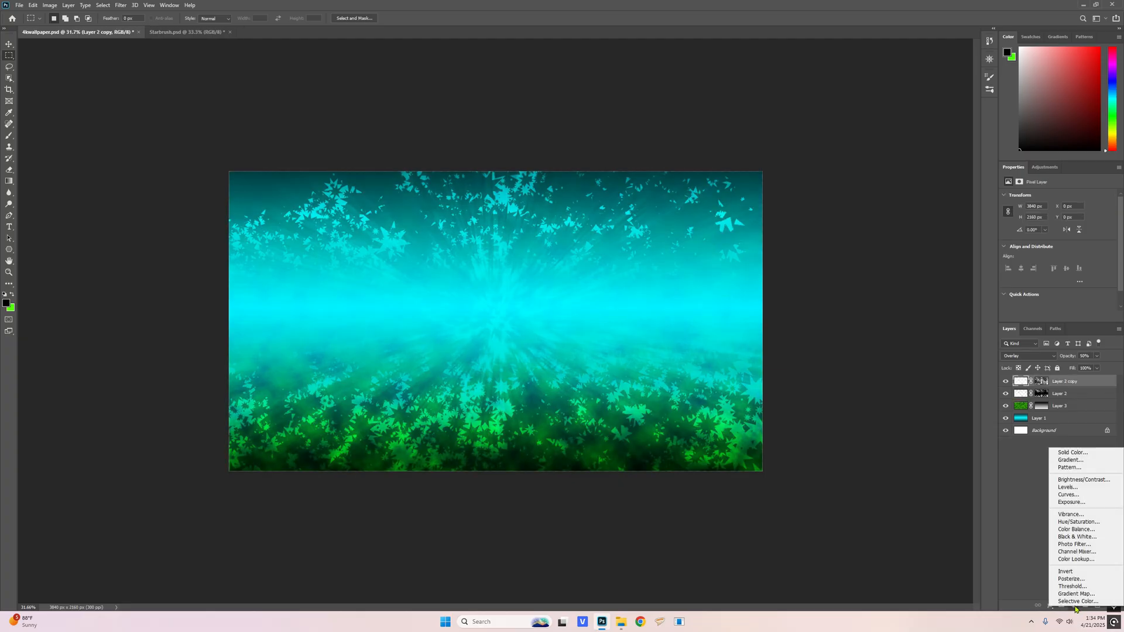
left_click(1014, 558)
left_click(1075, 606)
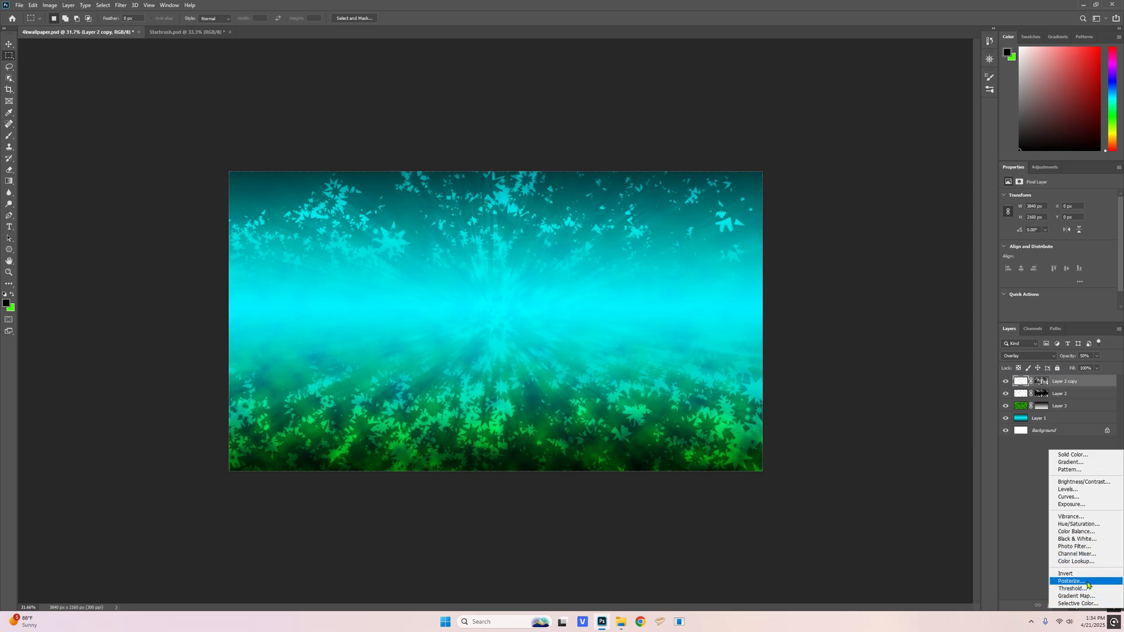
left_click(1066, 573)
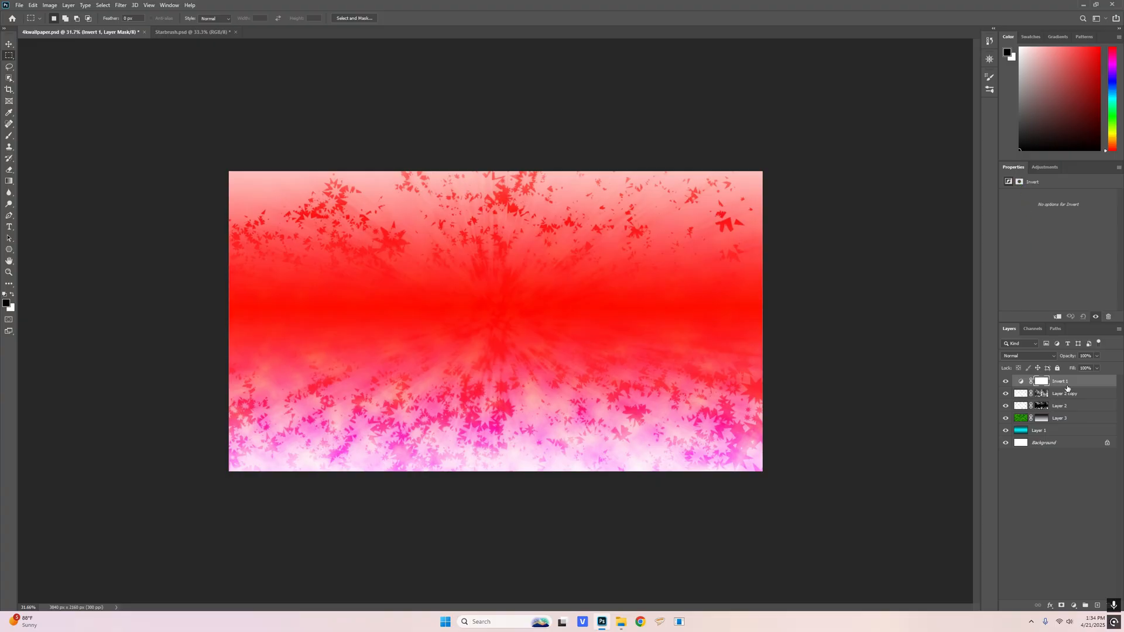
left_click_drag(1067, 388, 1112, 604)
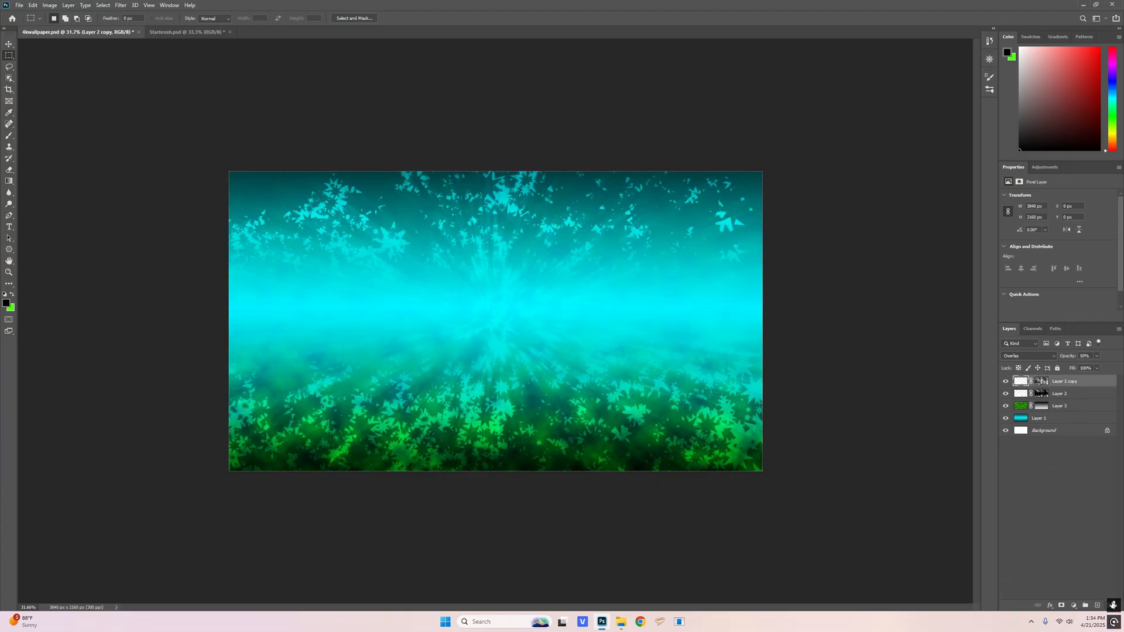
Add a blue water Pattern fill layer at 100% scale above all layers and set its blend mode to Divide.
left_click(1078, 606)
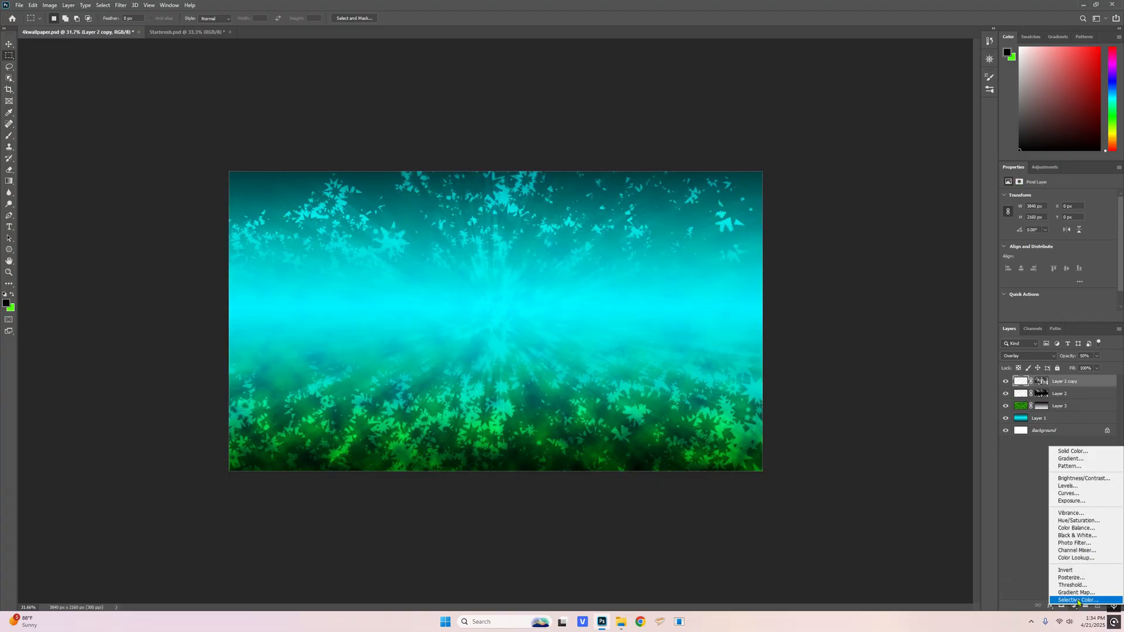
left_click(1081, 467)
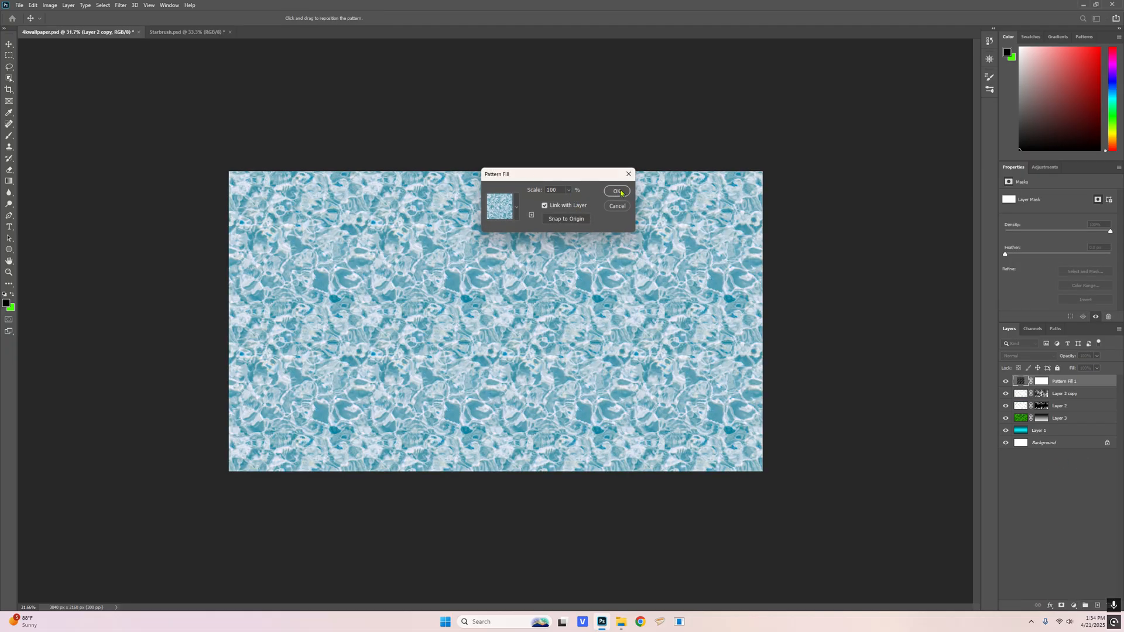
left_click(617, 191)
left_click(1022, 356)
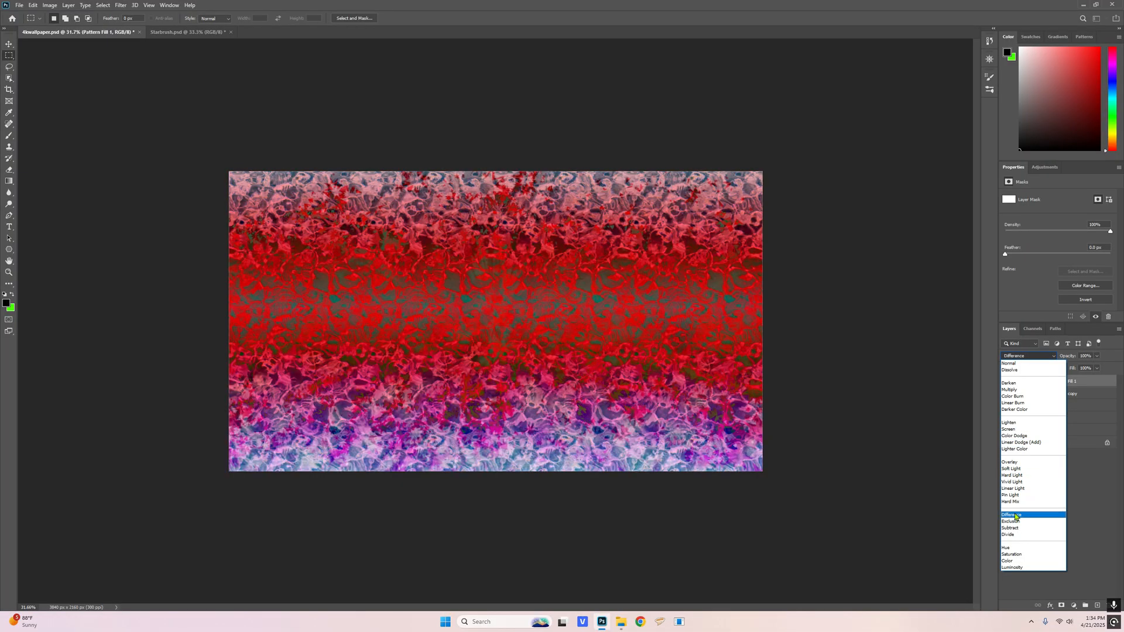
left_click(1015, 535)
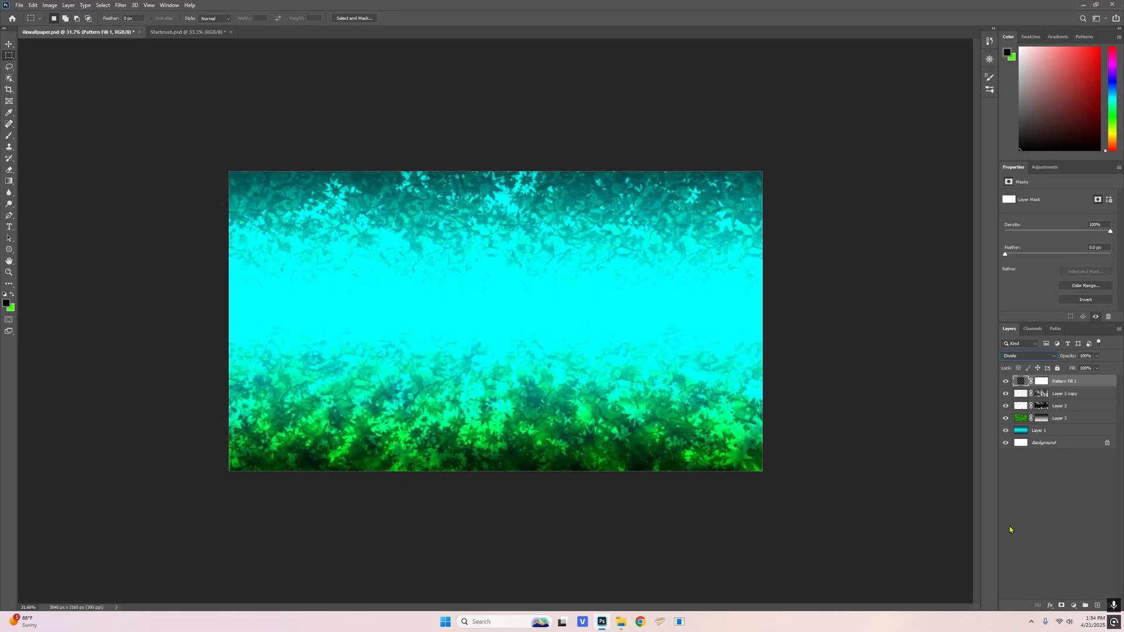
Lower the water pattern fill layer's opacity to about 30% and toggle its visibility to compare the effect.
left_click(1097, 357)
left_click_drag(1069, 367, 1069, 368)
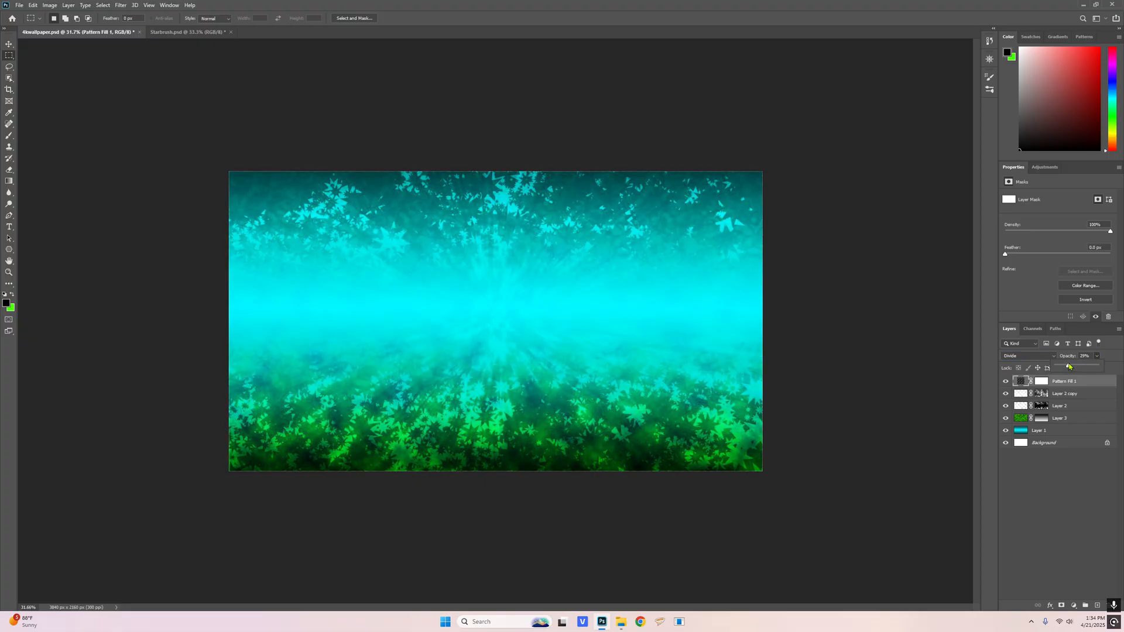
left_click(1071, 509)
left_click(1007, 385)
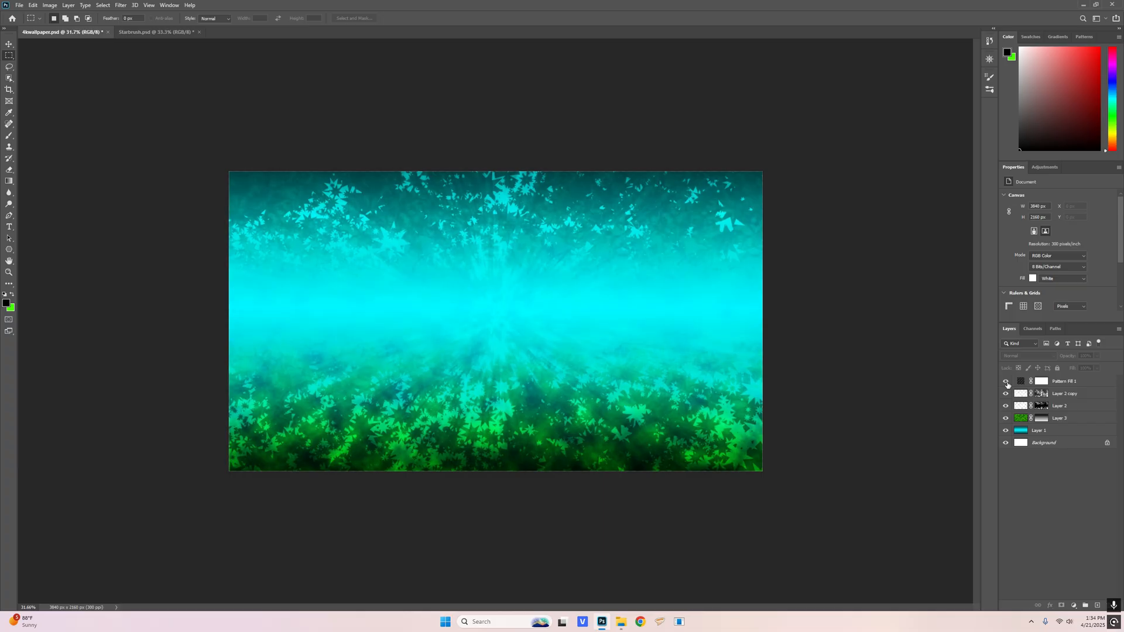